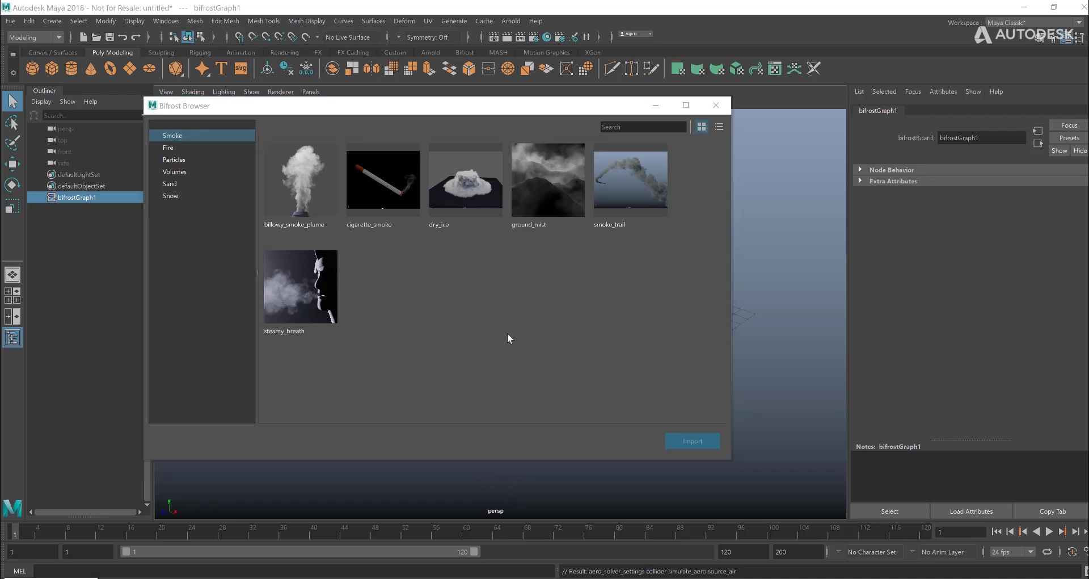
- Import the billowy_smoke_plume smoke preset from the Bifrost Browser and show its whole graph in a maximized graph editor
left_click(274, 169)
left_click(692, 440)
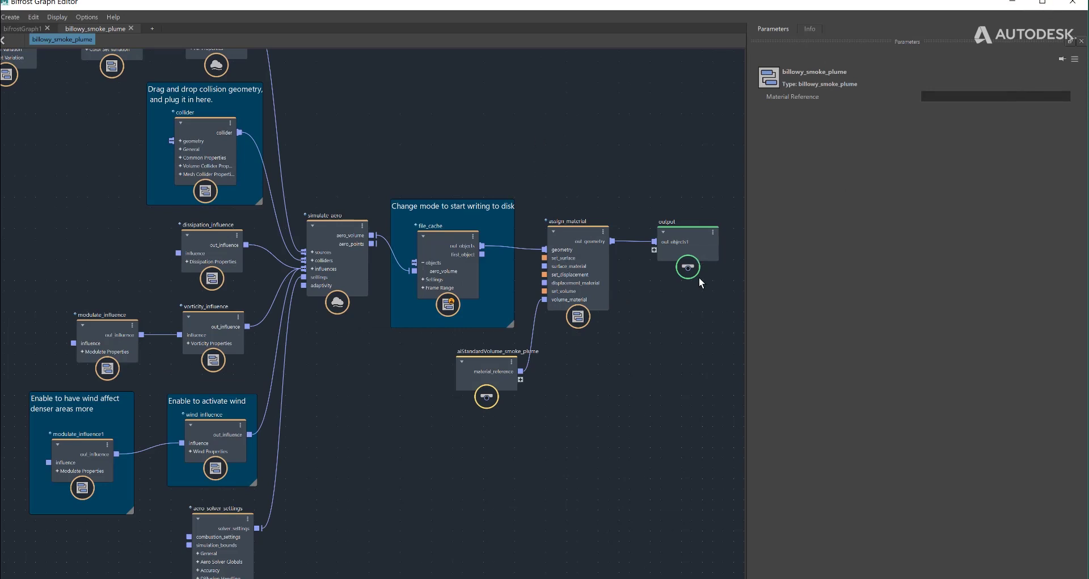
left_click(1044, 5)
key("a")
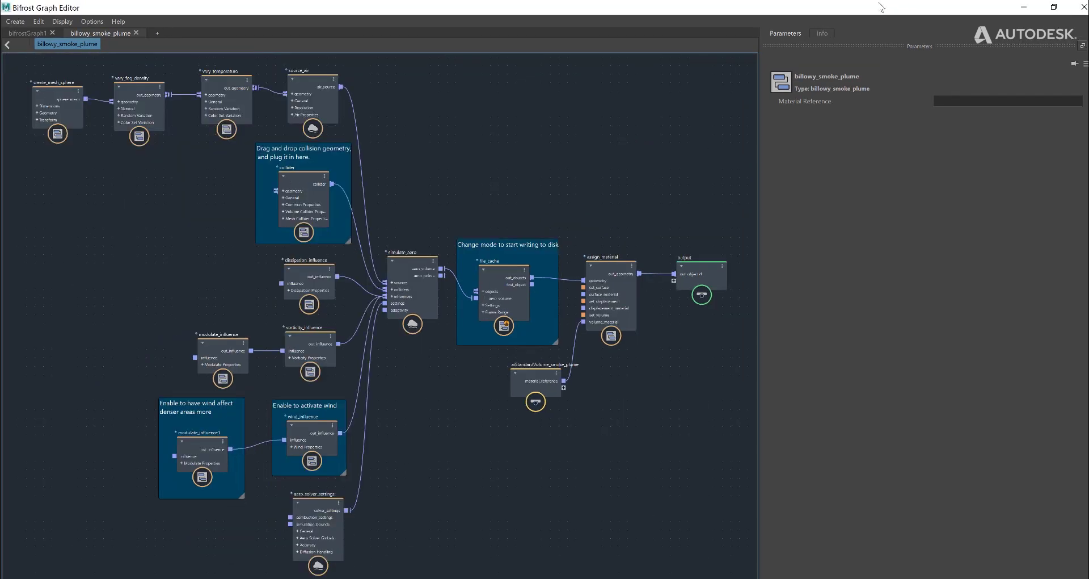
- Compare the bifrostGraph1 network with the billowy_smoke_plume network, and examine the preset's source_air settings and its file cache and material nodes
left_click(25, 32)
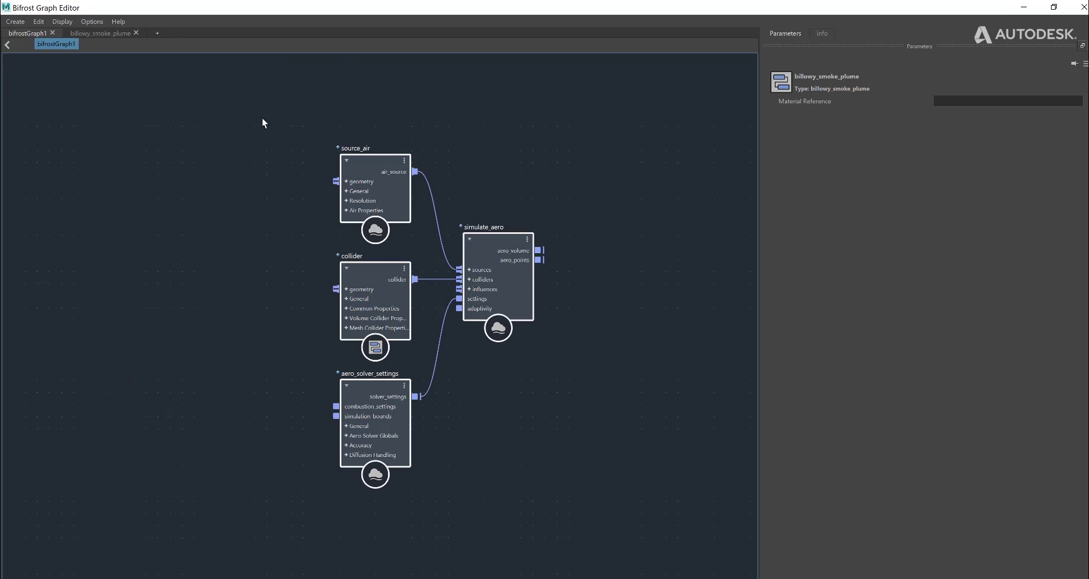
left_click(97, 34)
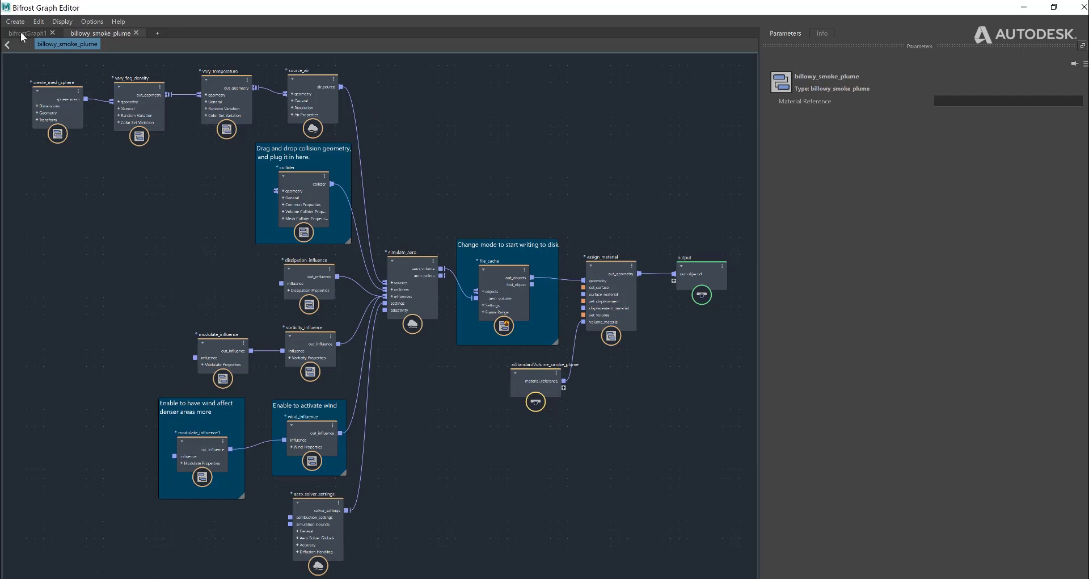
left_click(312, 97)
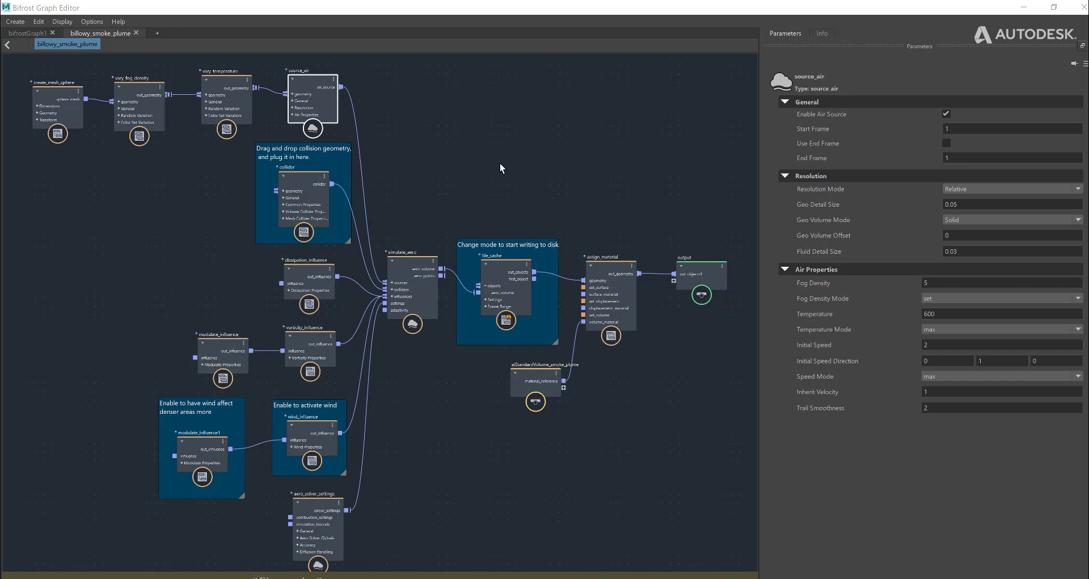
left_click_drag(477, 183, 639, 448)
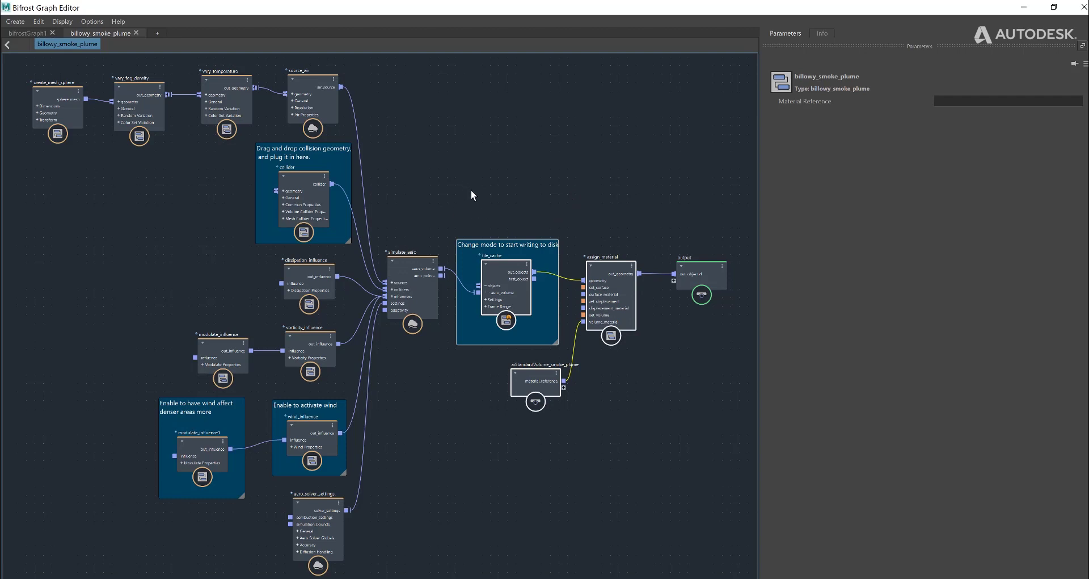
left_click_drag(650, 435, 650, 435)
scroll(438, 193, "up", 4)
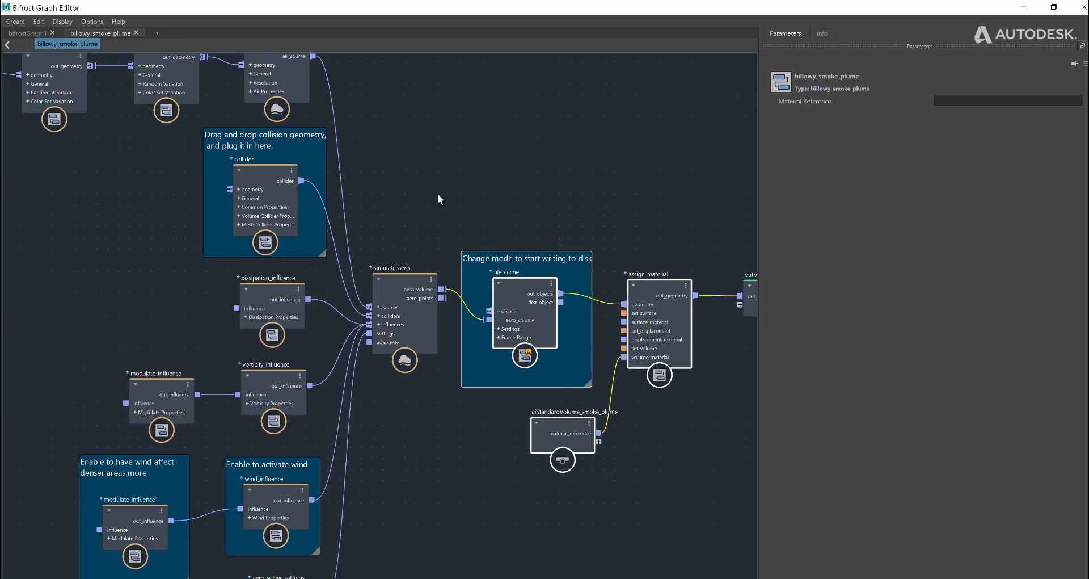
- Inspect the parameters of the simulate_aero, file_cache and assign_material nodes in the billowy_smoke_plume graph
left_click_drag(406, 286, 406, 278)
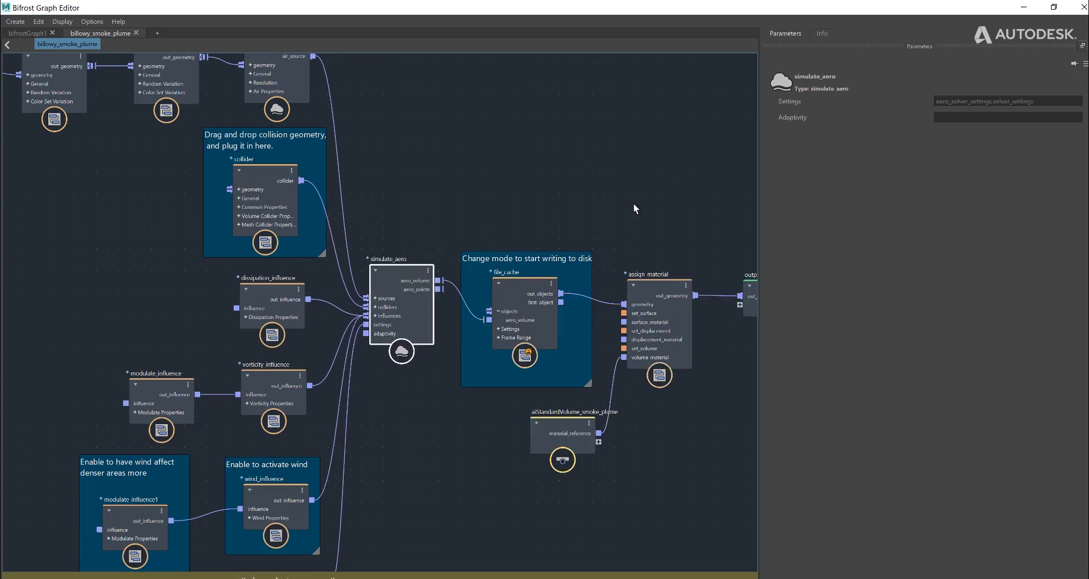
middle_click_drag(621, 229, 570, 220)
scroll(546, 231, "up", 5)
left_click(476, 289)
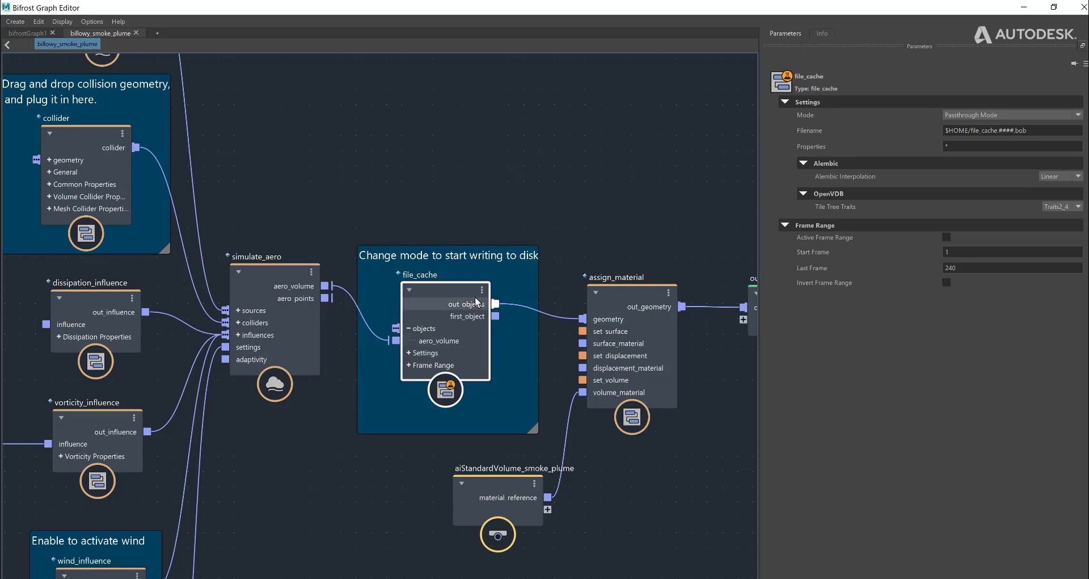
key("f")
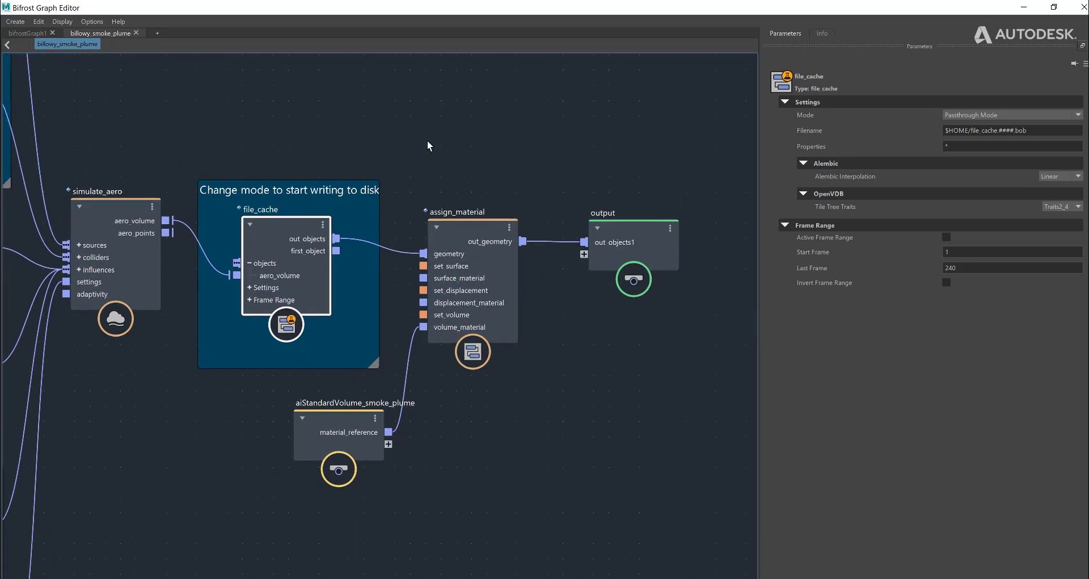
left_click_drag(466, 234, 473, 243)
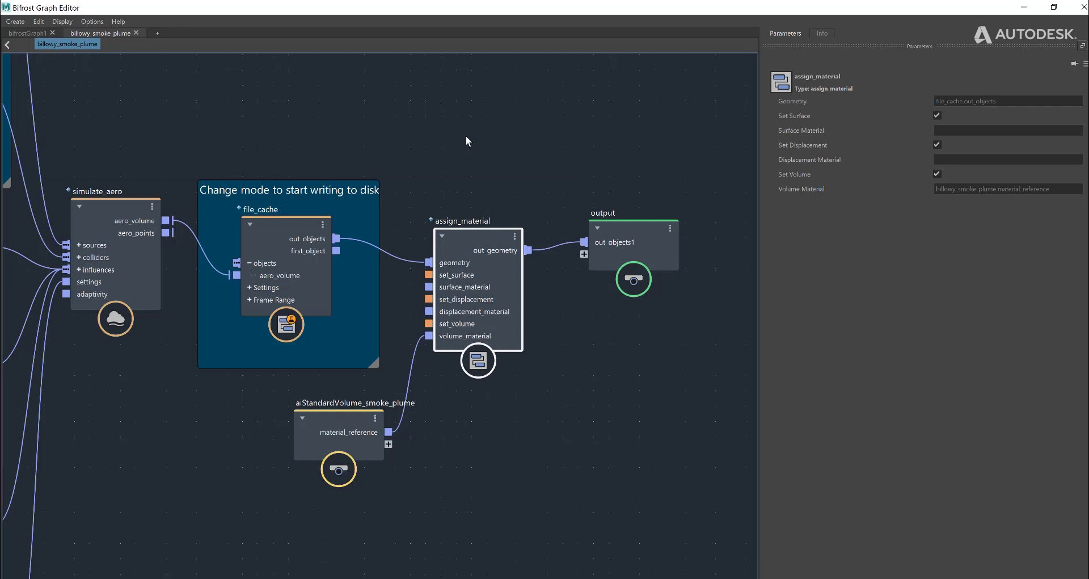
left_click(136, 216)
- Create an Arnold aiStandardVolume shader in the Hypershade
left_click(1024, 7)
left_click(548, 37)
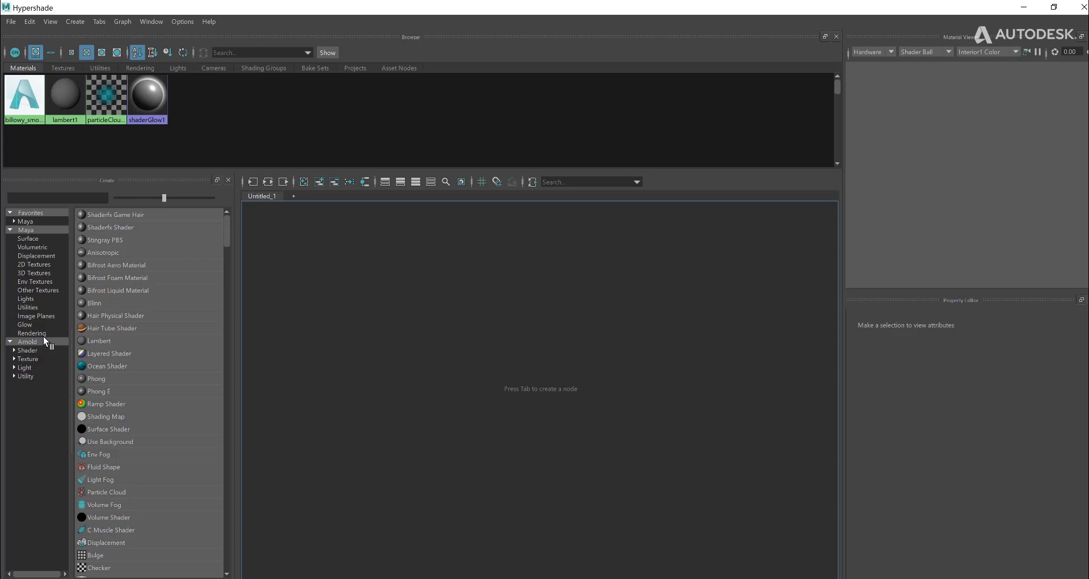
left_click(27, 350)
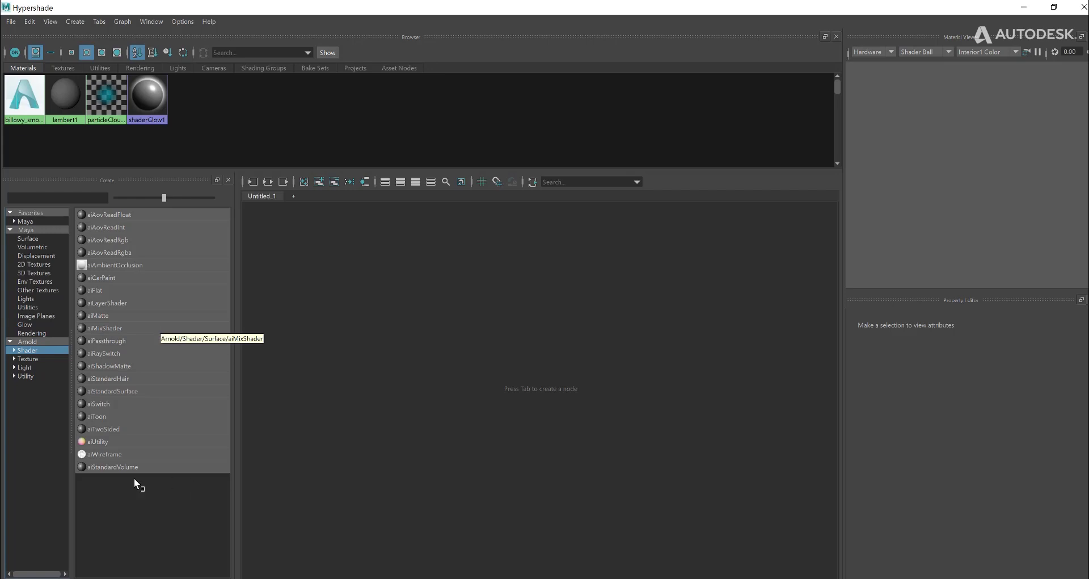
left_click(119, 466)
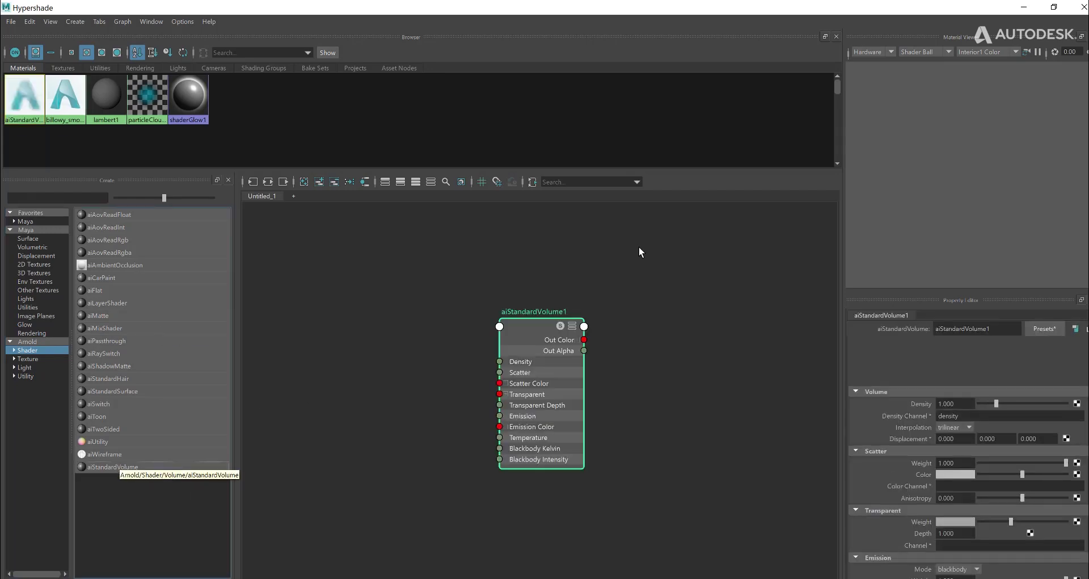
- Arrange the Hypershade beside the bifrostGraph1 graph and bring the aiStandardVolume1 material into that graph as a node
left_click_drag(712, 8, 930, 116)
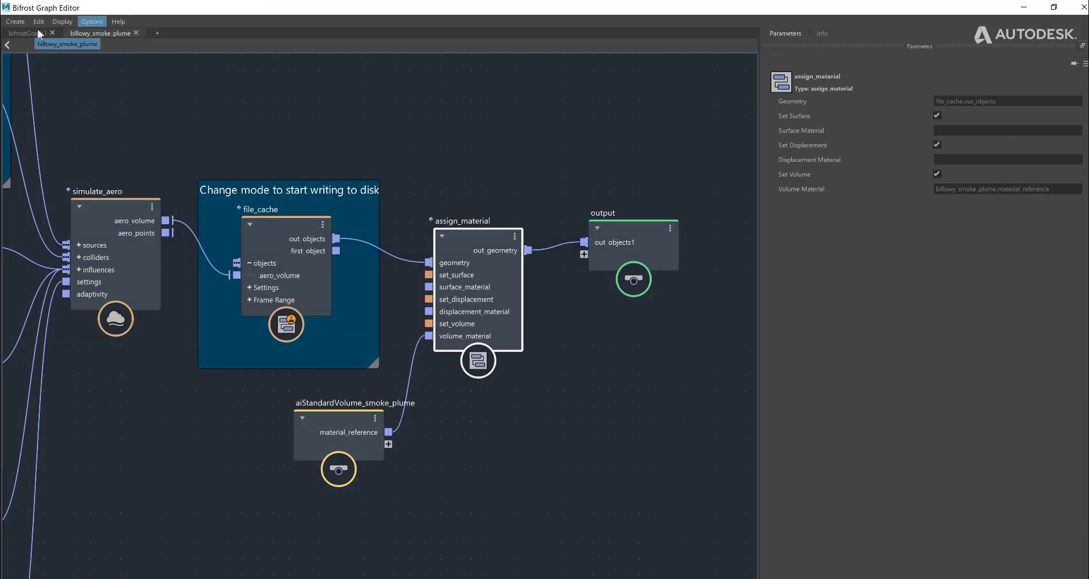
left_click(34, 33)
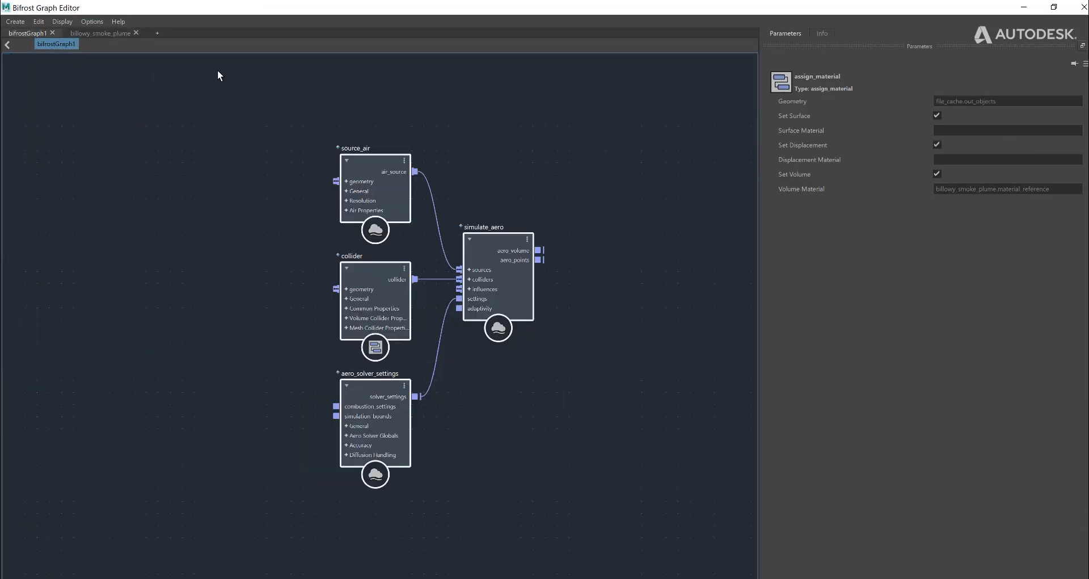
middle_click_drag(581, 163, 432, 177)
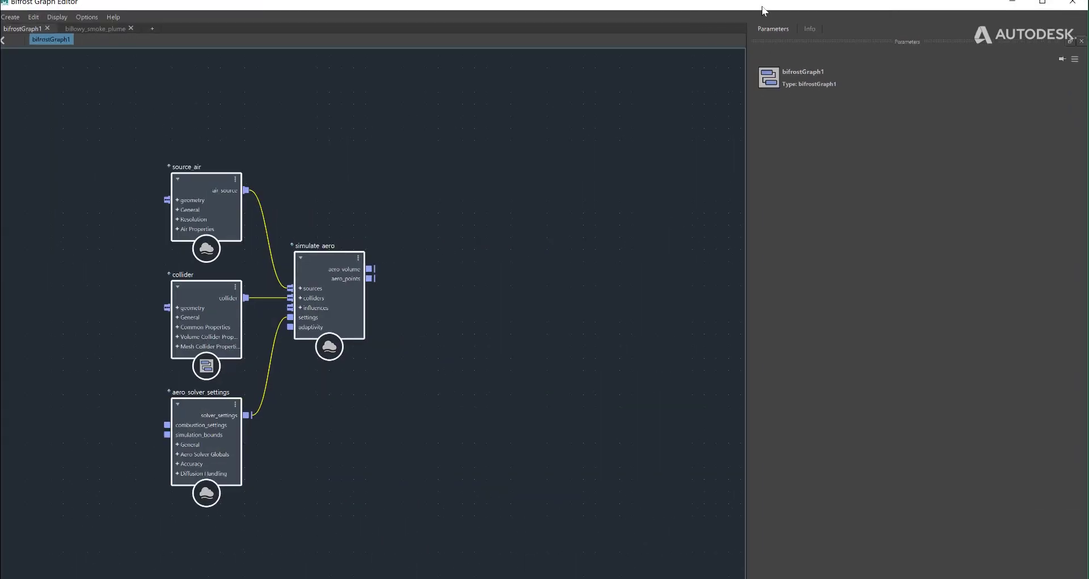
double_click(761, 6)
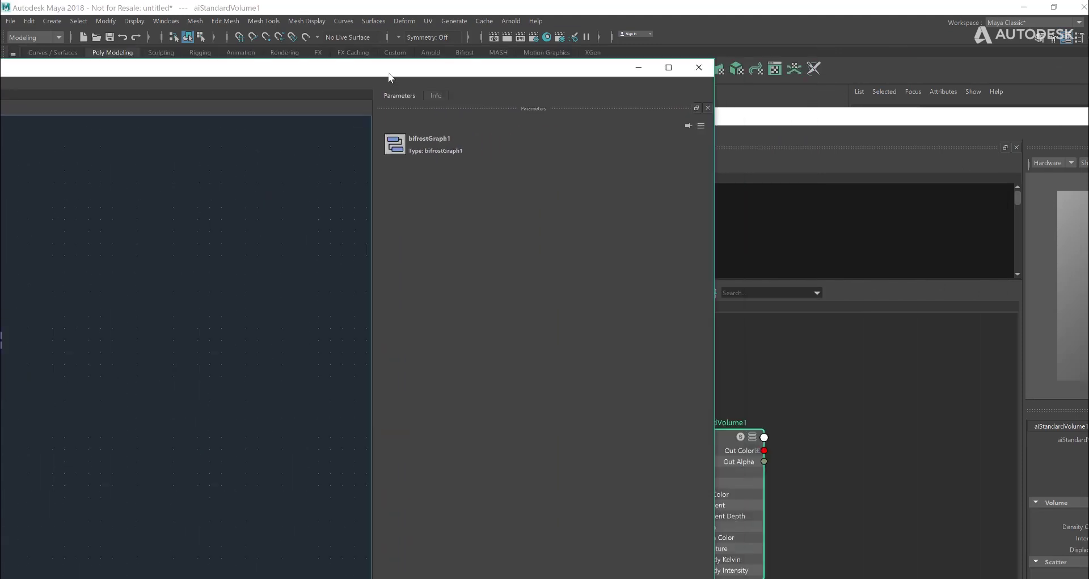
left_click(724, 452)
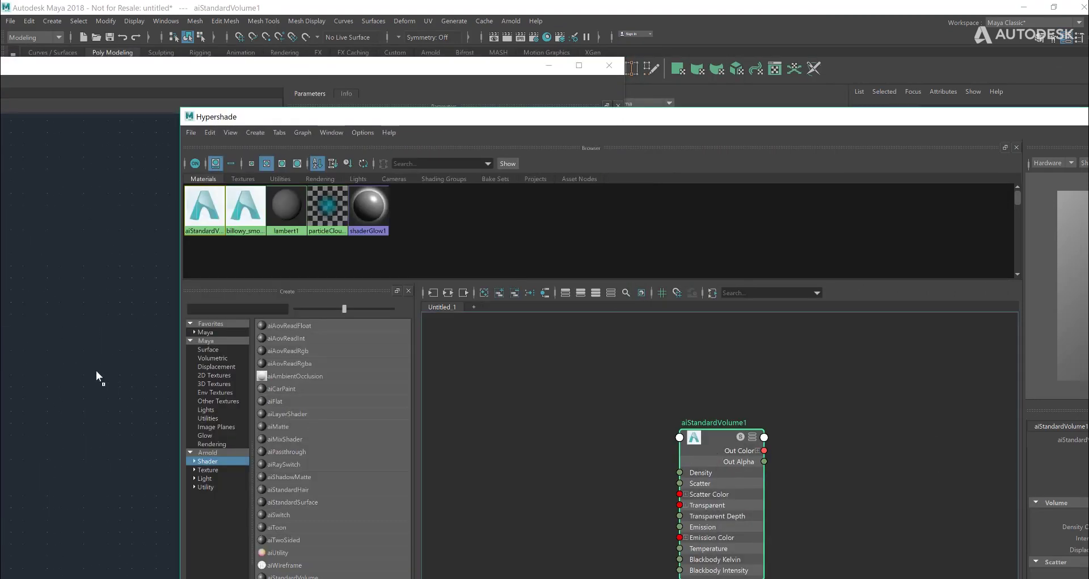
left_click_drag(96, 370, 97, 370)
double_click(480, 64)
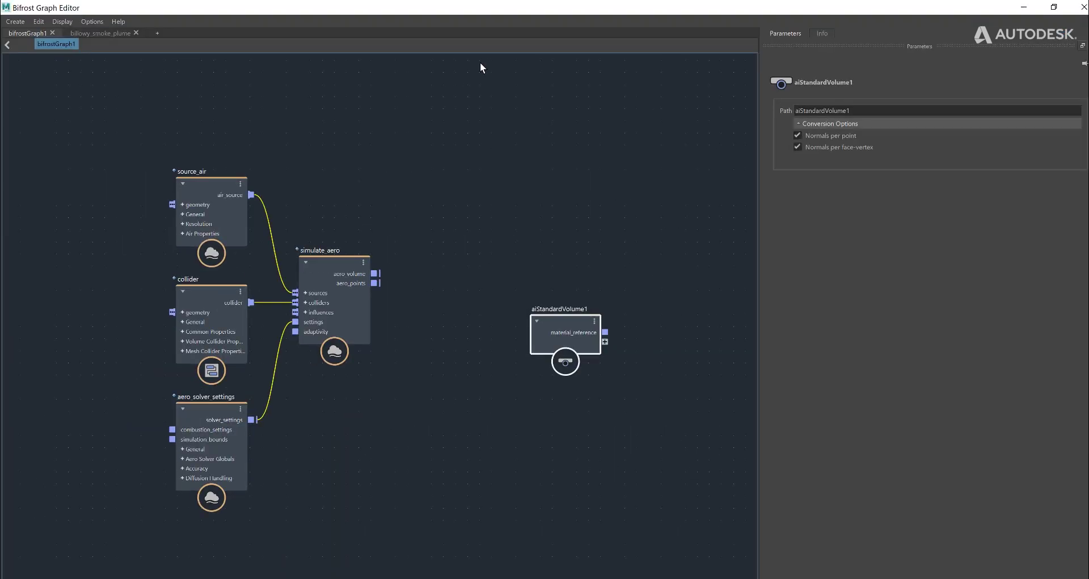
- Add an assign_material node to bifrostGraph1 and place the aiStandardVolume1 node before it, clear of overlap
left_click(522, 225)
key("Tab")
type("mate")
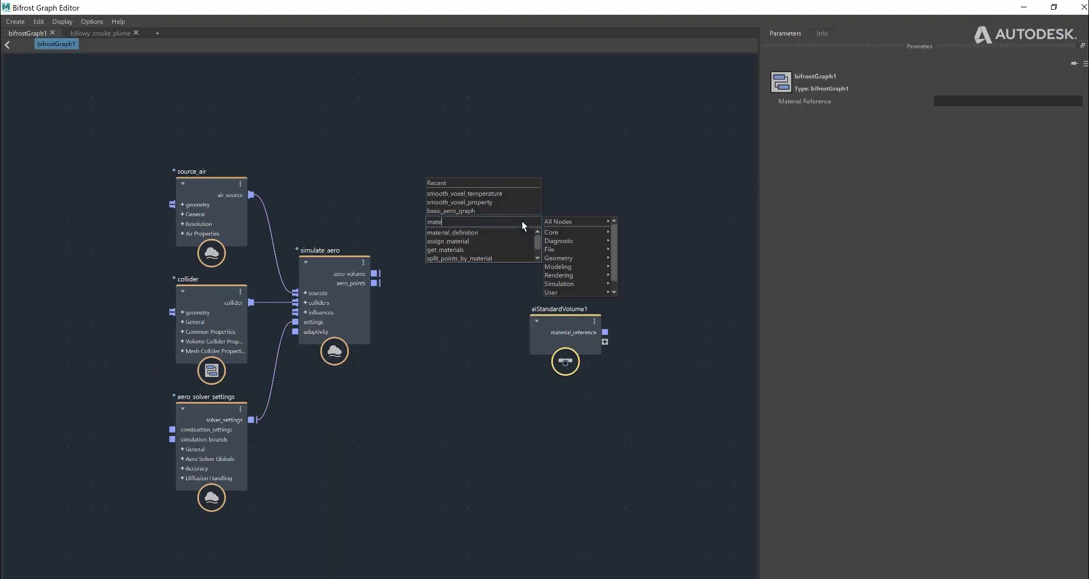
type("rial")
left_click(468, 241)
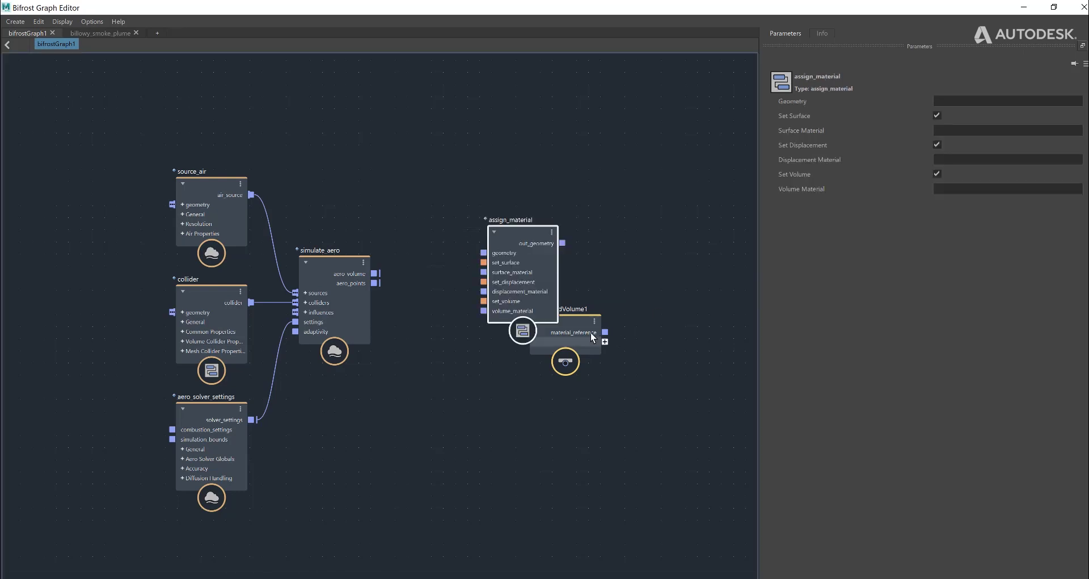
left_click_drag(591, 337, 464, 398)
left_click_drag(547, 252, 582, 331)
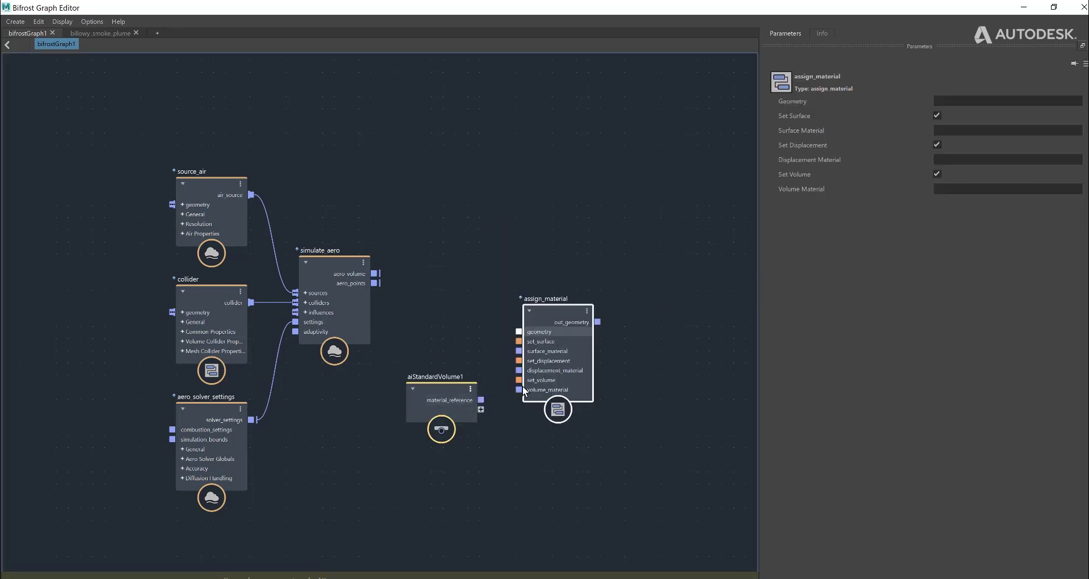
- Connect aiStandardVolume1's material_reference to assign_material's volume_material, and simulate_aero's aero_volume to its geometry input
left_click_drag(481, 399, 518, 389)
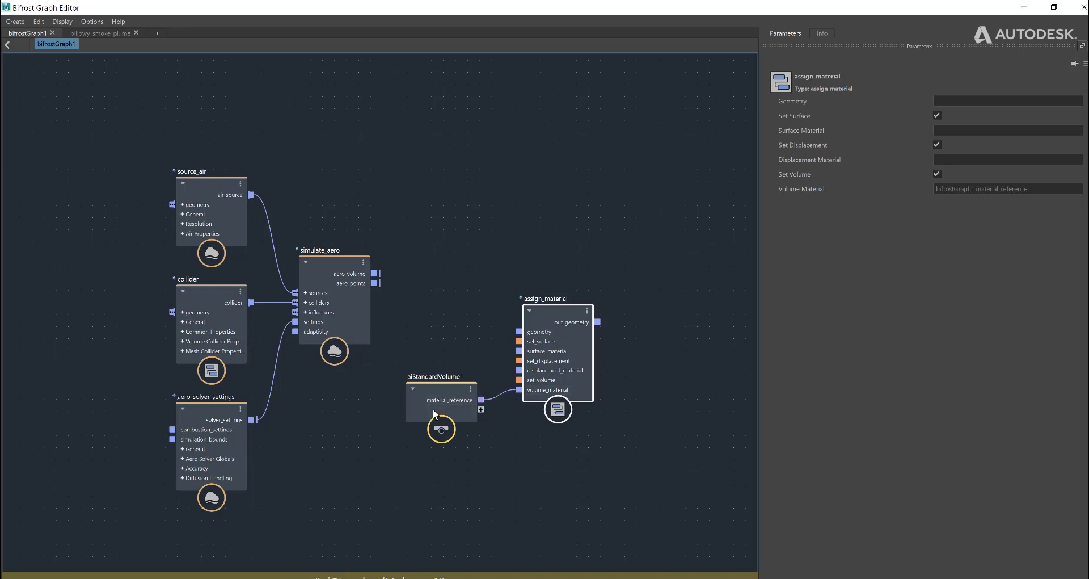
left_click_drag(433, 409, 416, 415)
left_click_drag(374, 273, 520, 329)
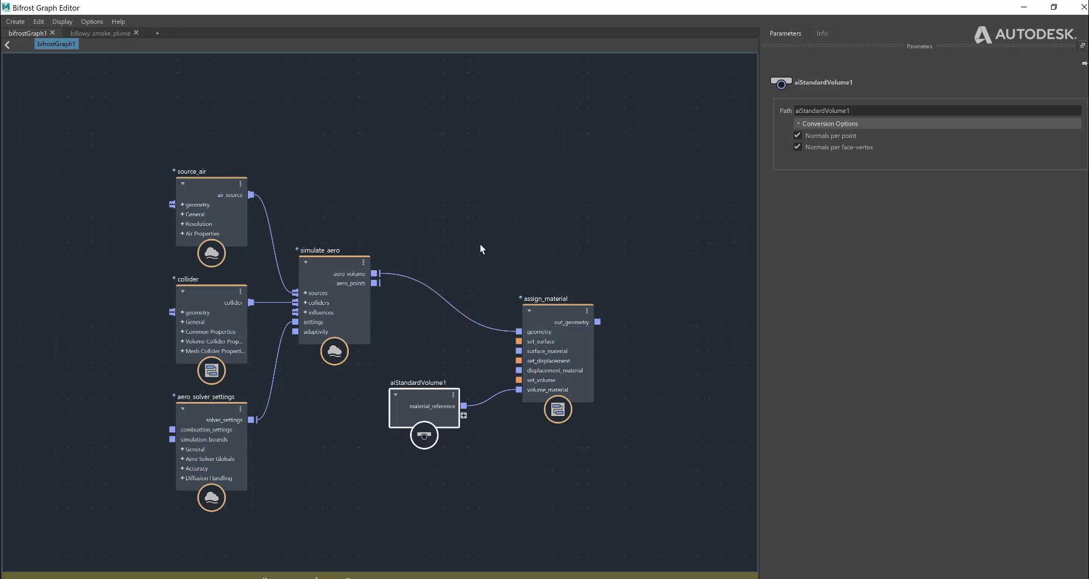
- Check the smoke plume in the viewport, and inspect the assign_material and aiStandardVolume_smoke_plume nodes in the billowy_smoke_plume graph
left_click(1019, 12)
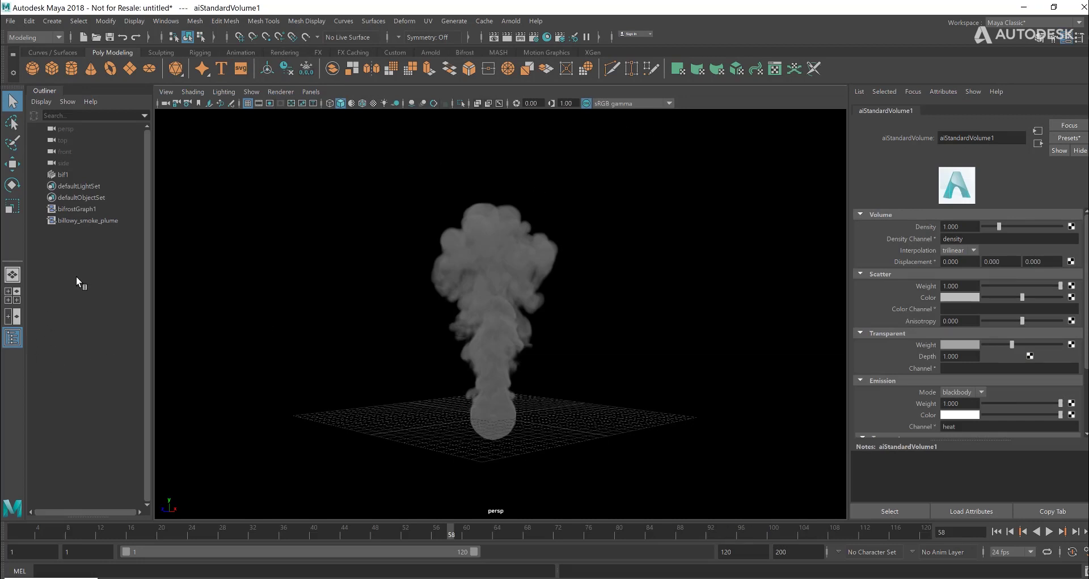
left_click(82, 576)
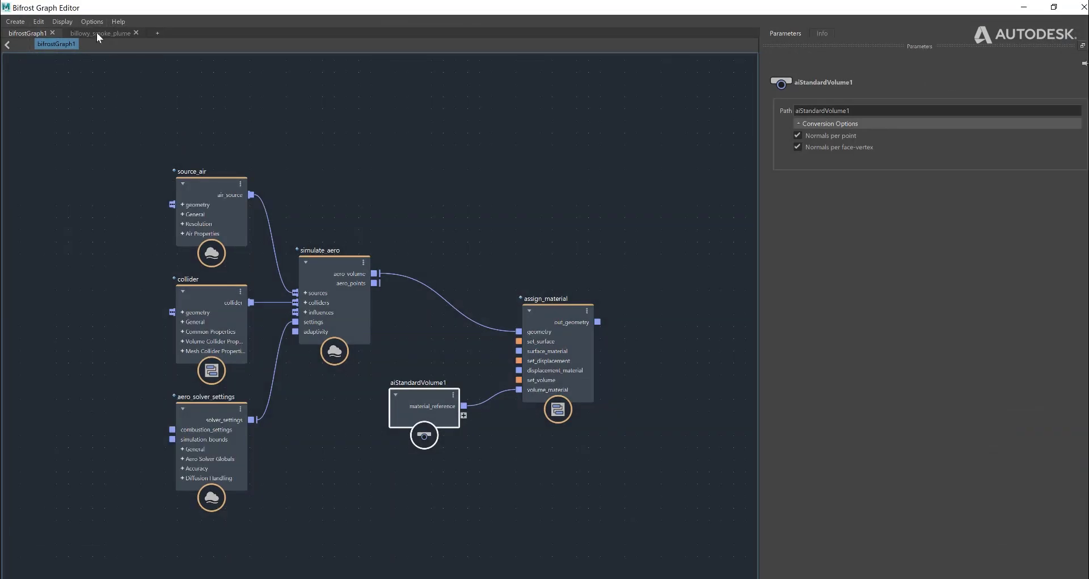
left_click(98, 34)
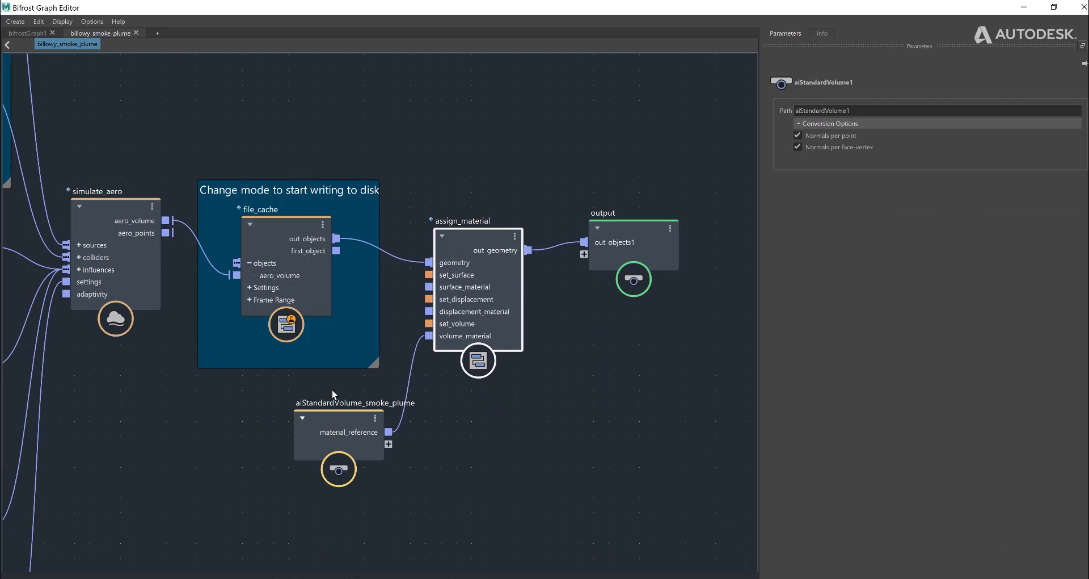
left_click_drag(464, 241, 465, 261)
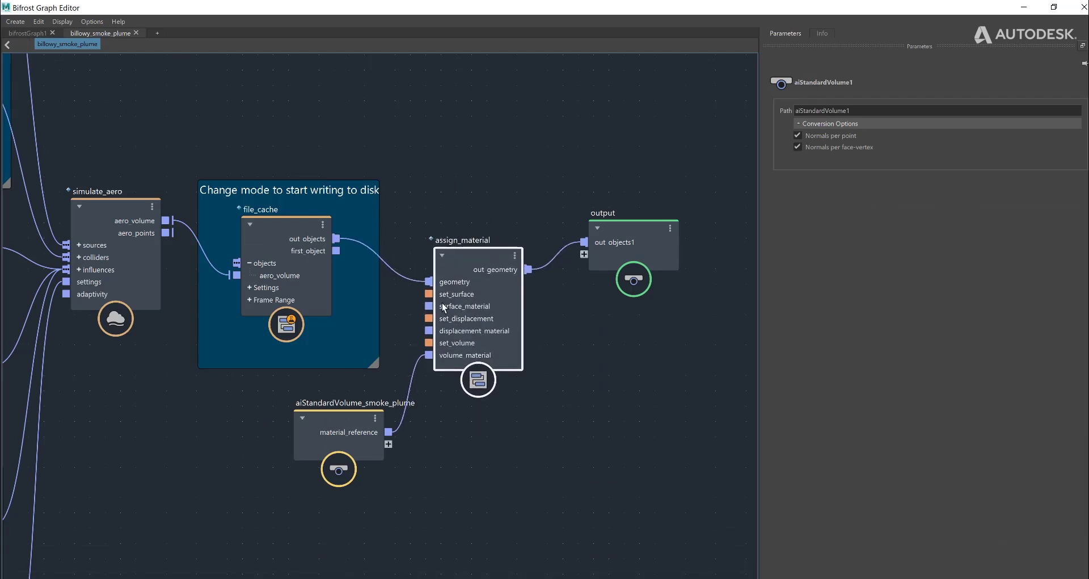
left_click_drag(355, 417, 324, 430)
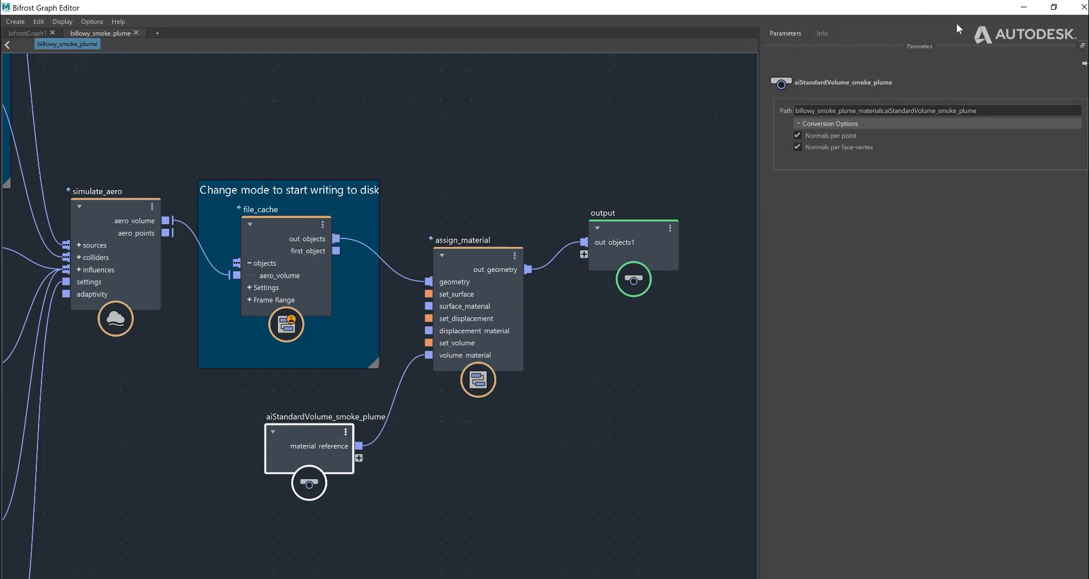
- Examine the Density Channel of the billowy_smoke_plume object's aiStandardVolume material in a widened Attribute Editor
left_click(1024, 8)
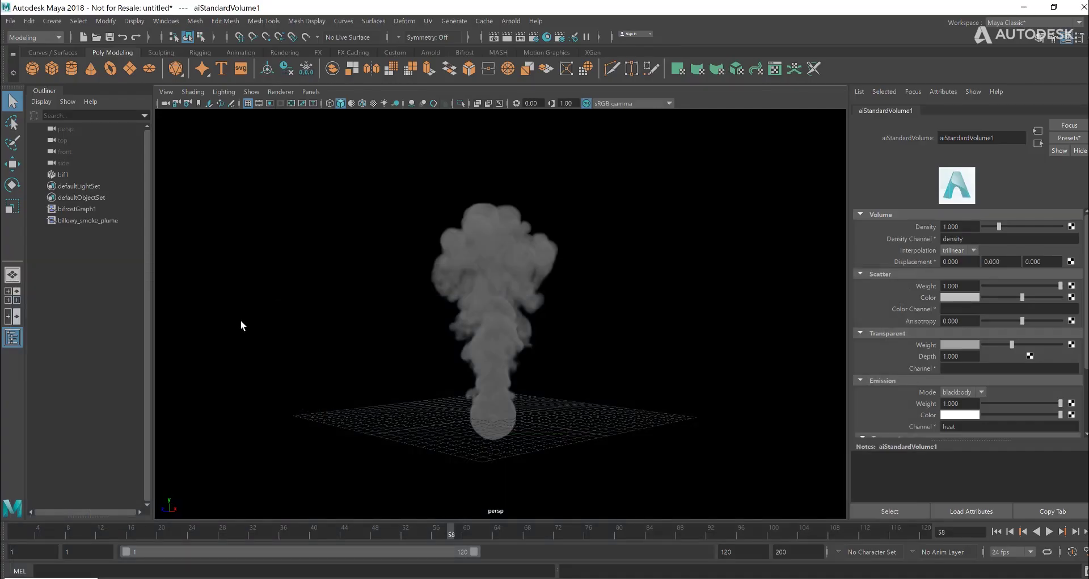
left_click(100, 224)
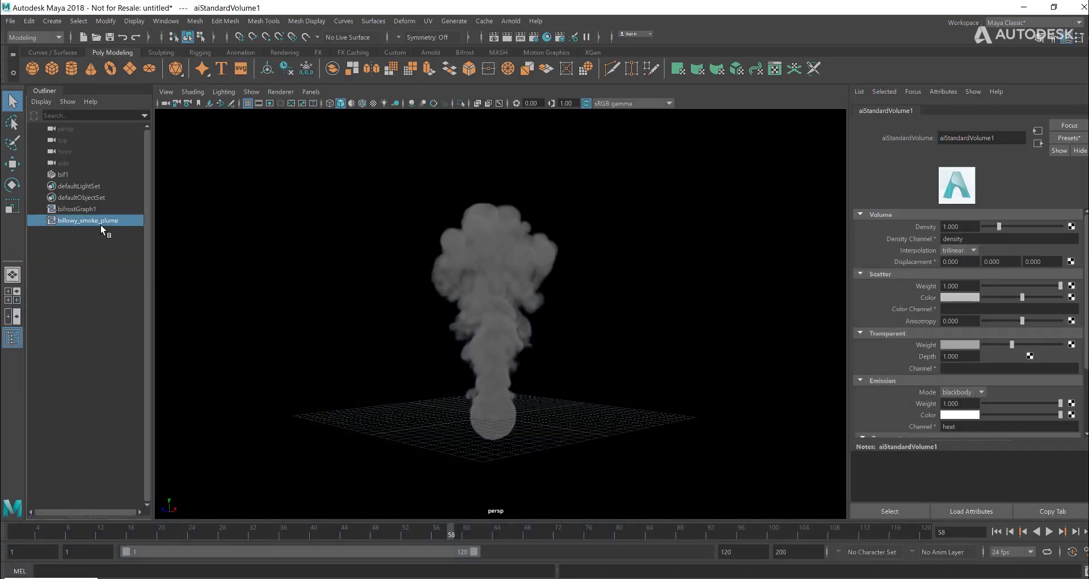
left_click(994, 110)
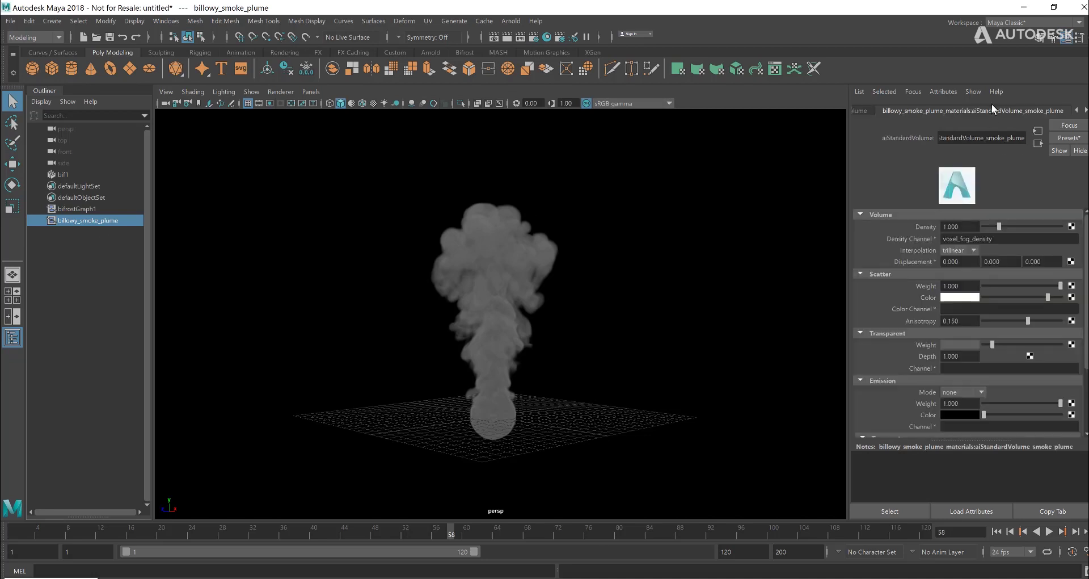
left_click_drag(849, 186, 798, 187)
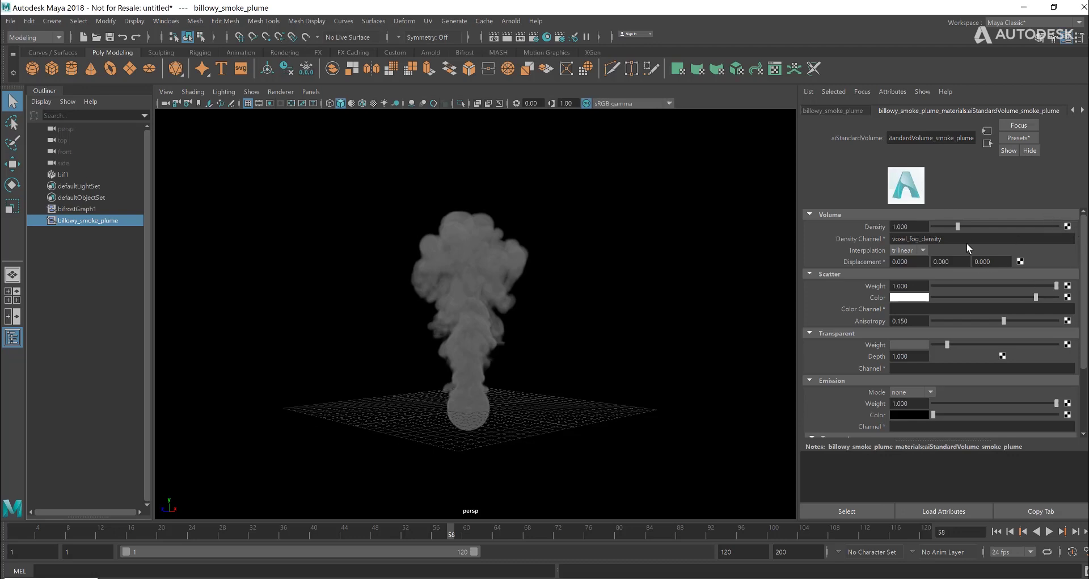
left_click_drag(968, 239, 877, 240)
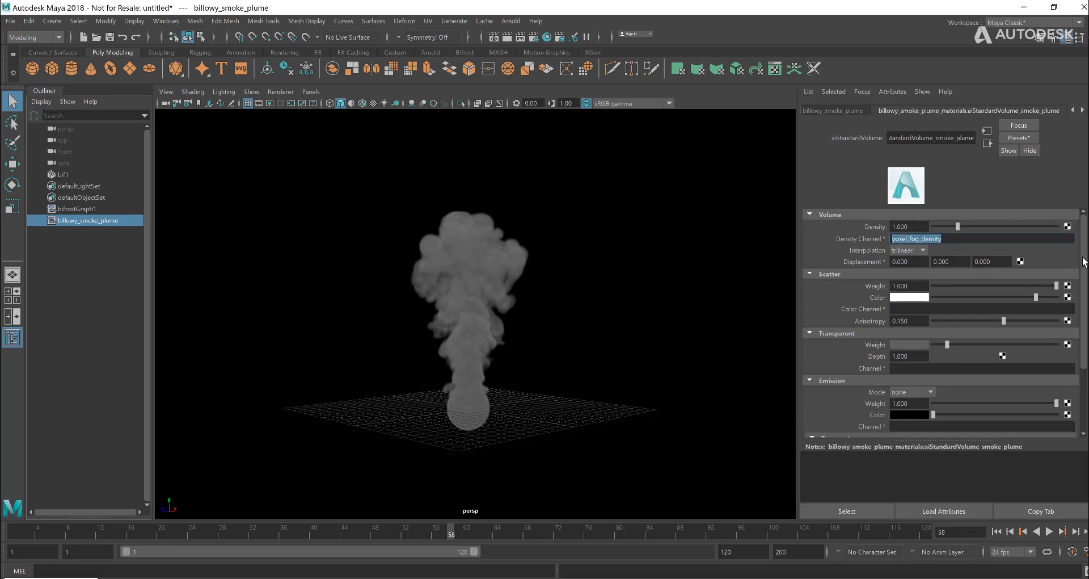
- Set the Density of the aiStandardVolume_smoke_plume material to 0.5
mouse_move(1084, 262)
left_mouse_down()
mouse_move(1085, 323)
mouse_move(1085, 262)
left_mouse_up()
left_click(924, 228)
type("0.5")
key("Return")
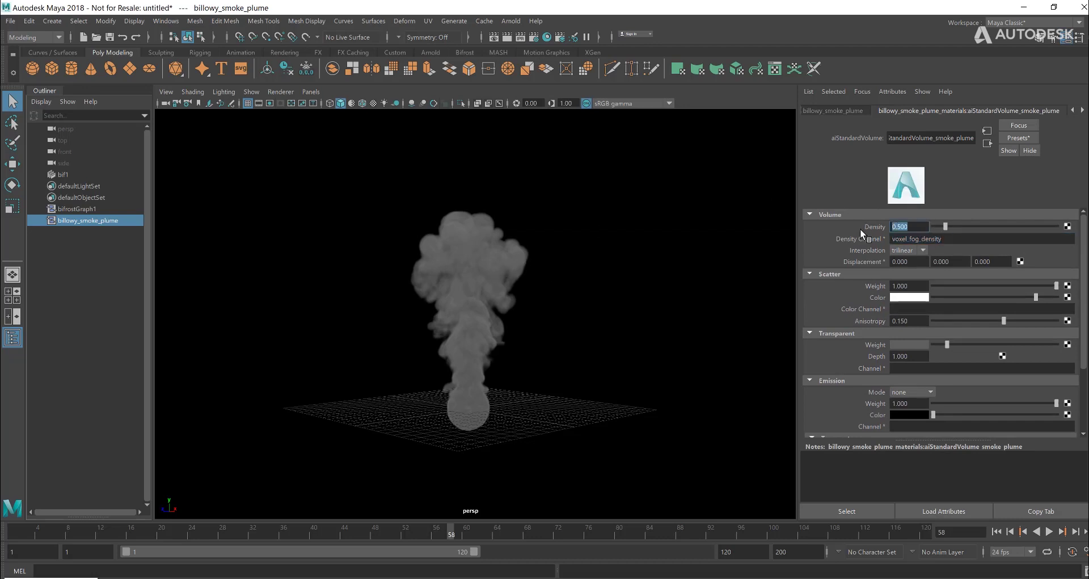
- Set the material's Scatter Color to cyan and raise its Transparent Weight to a medium grey
left_click(921, 298)
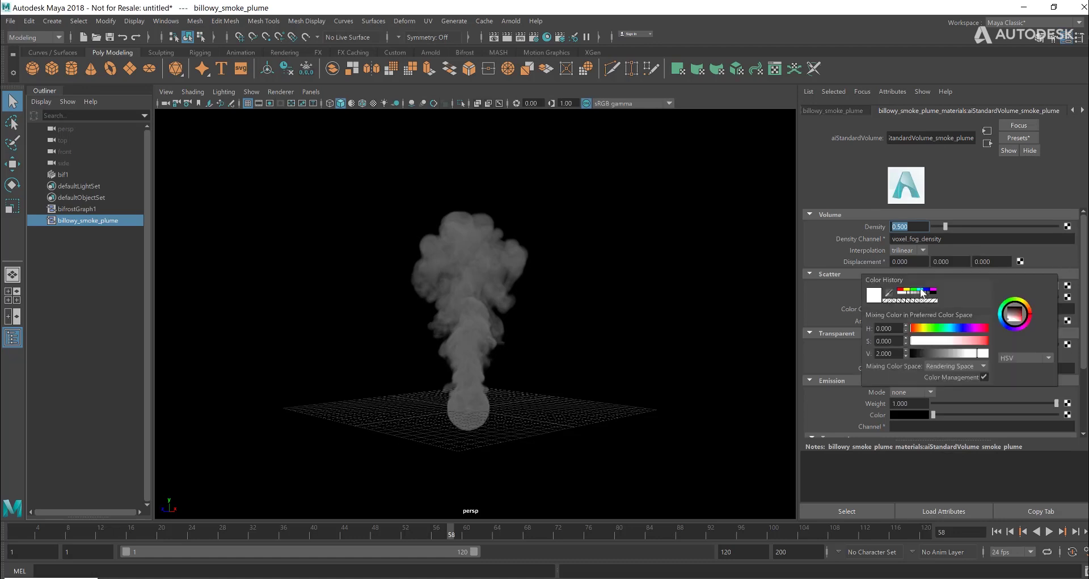
left_click(923, 292)
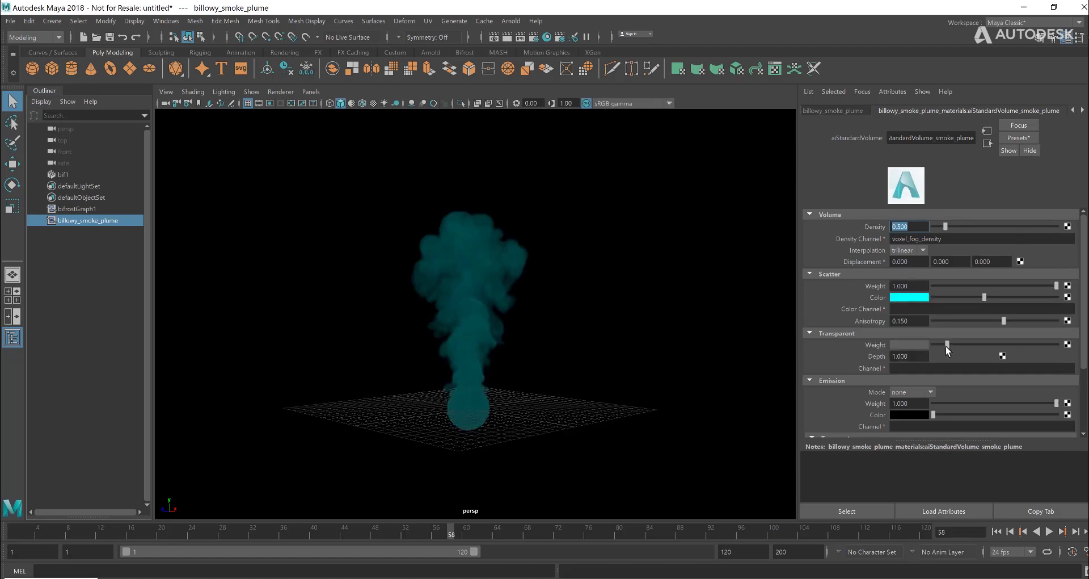
left_click_drag(947, 344, 997, 343)
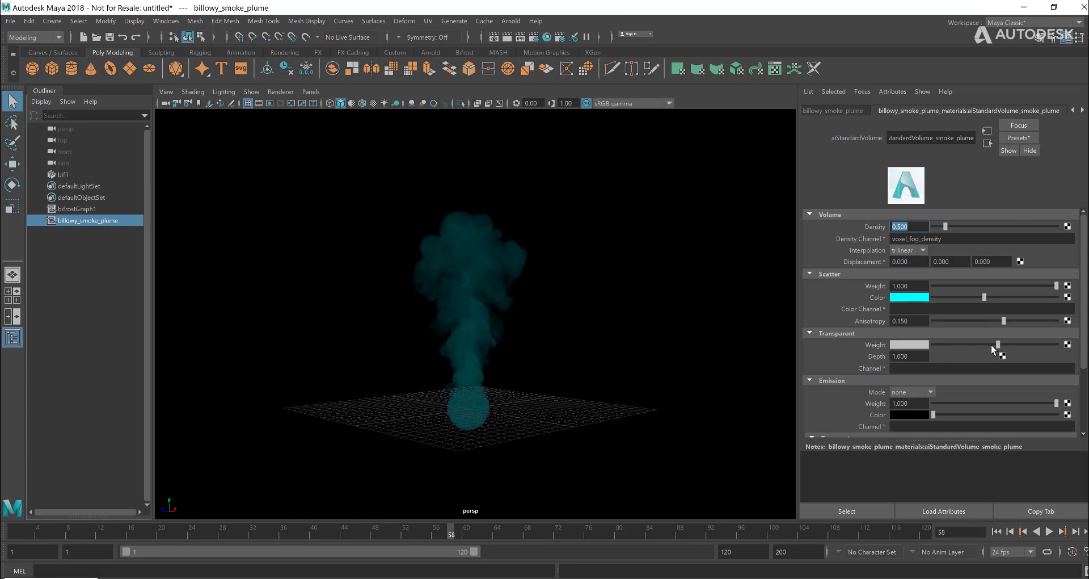
left_click(973, 344)
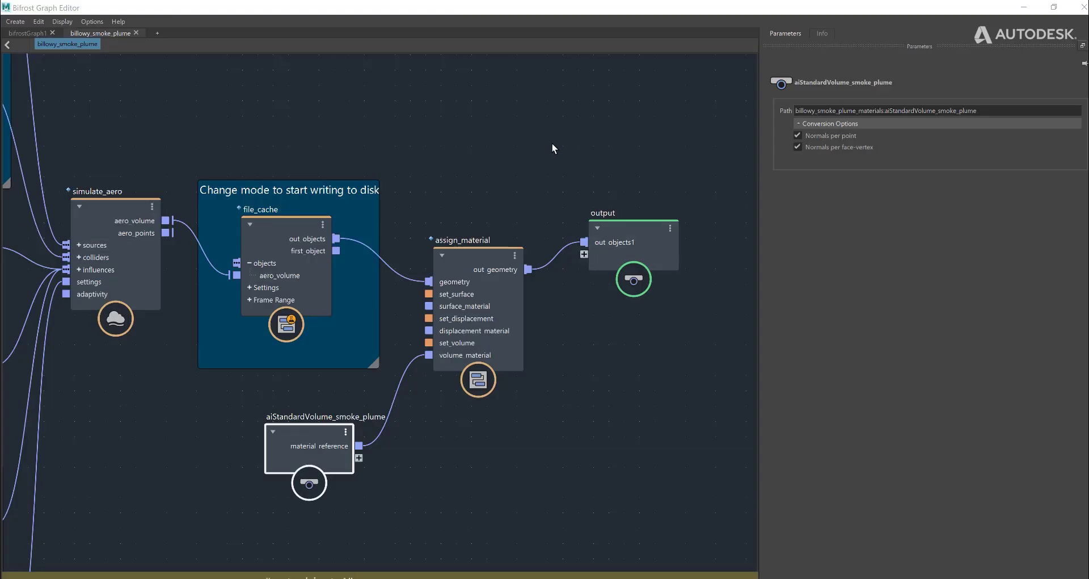
- Review the file_cache, assign_material and volume material nodes in the billowy_smoke_plume graph, and compare the whole graph with bifrostGraph1
left_click_drag(317, 136, 543, 500)
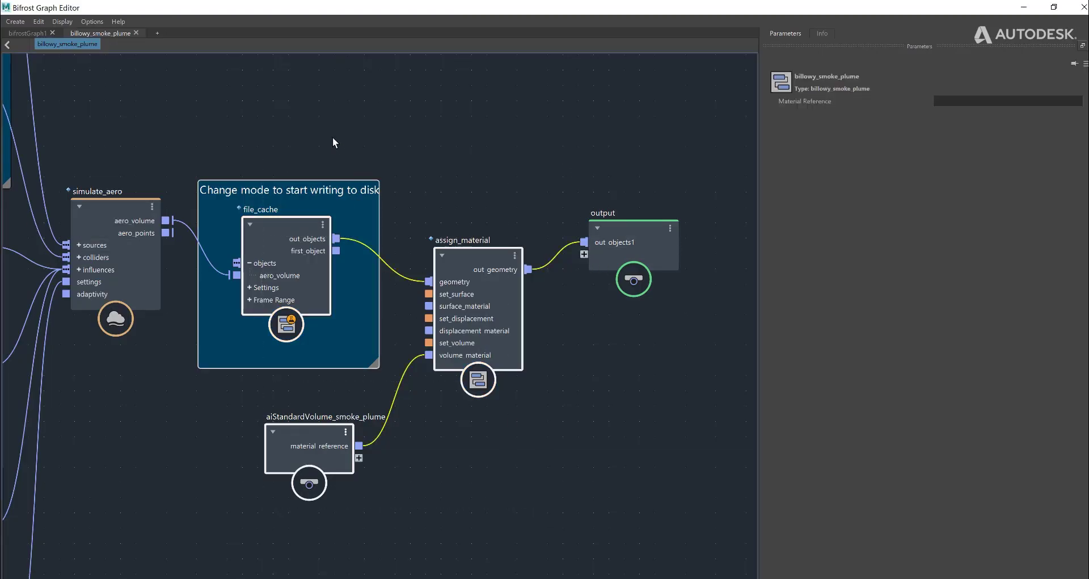
left_click(336, 127)
key("a")
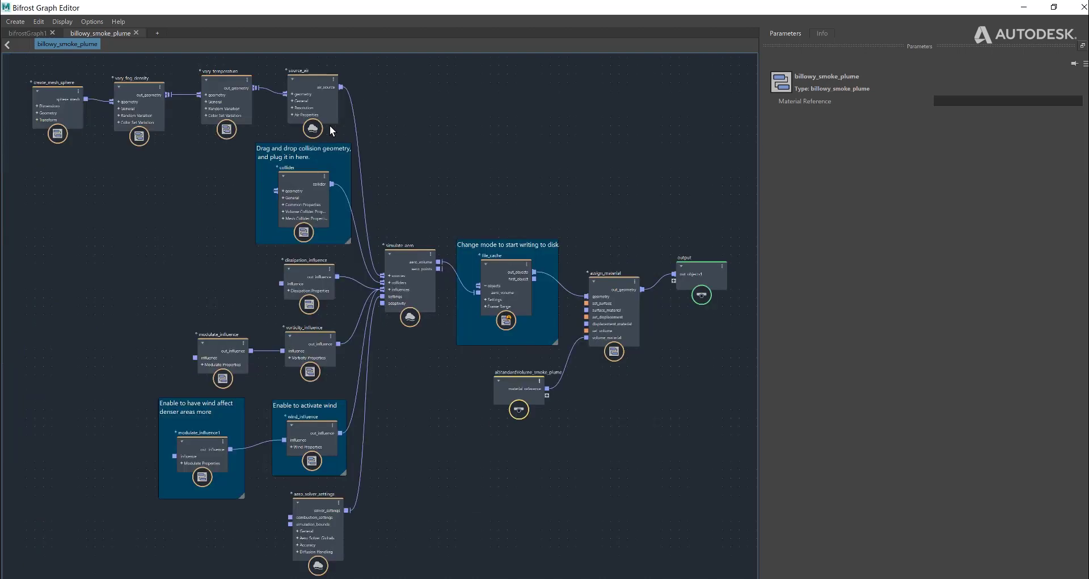
left_click(24, 33)
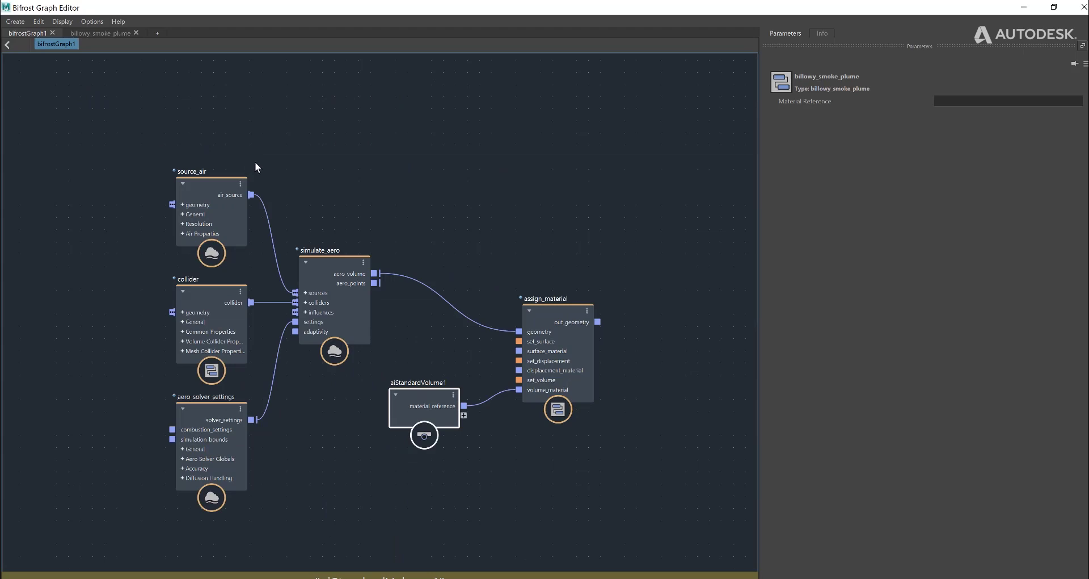
left_click(100, 32)
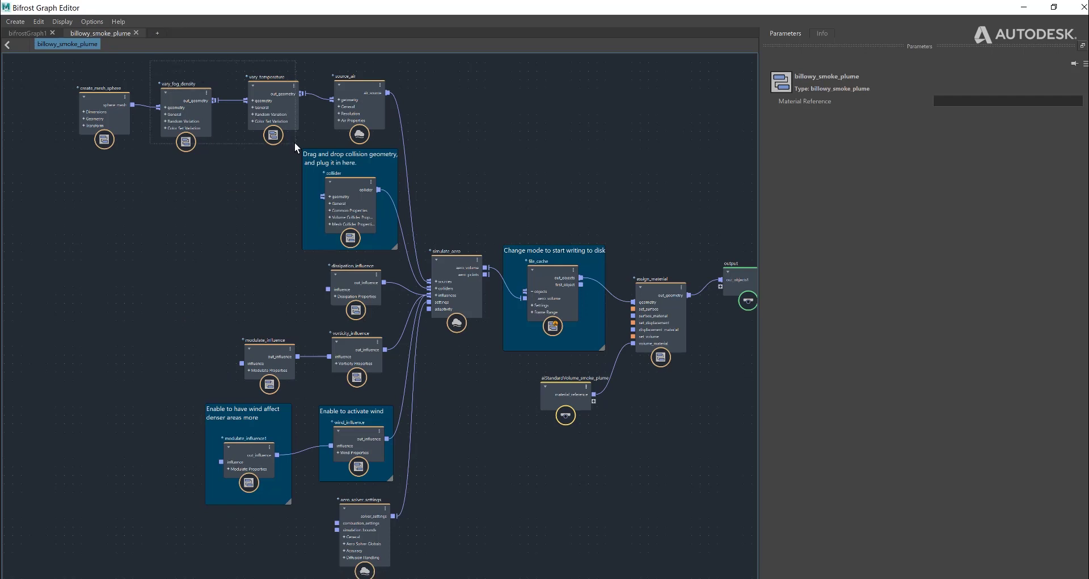
- Examine the vary_fog_density and vary_temperature nodes between the mesh sphere and source_air in the billowy_smoke_plume graph
left_click_drag(295, 142, 294, 143)
key("a")
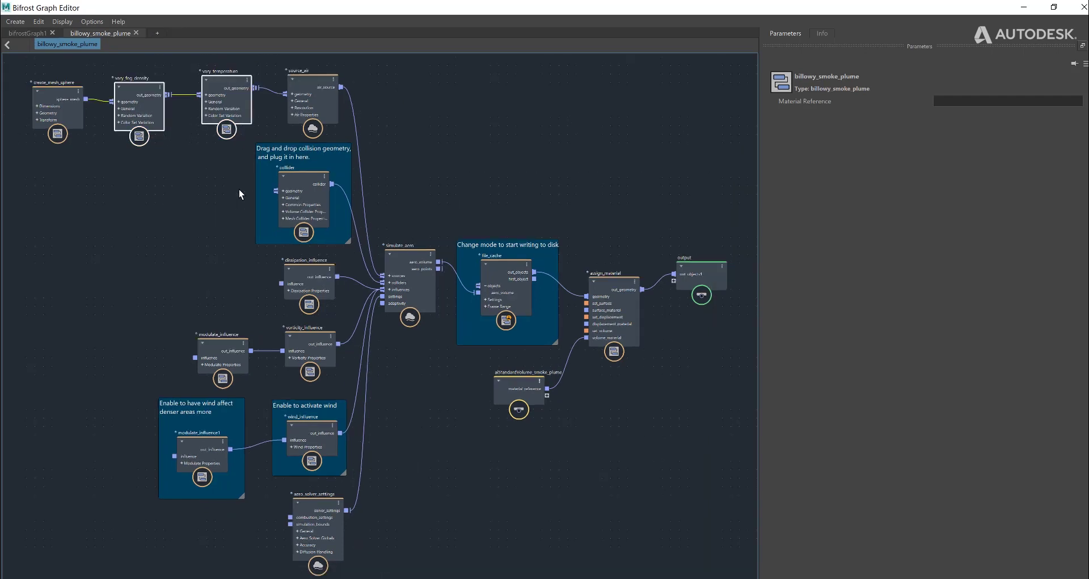
key("f")
scroll(291, 161, "down", 3)
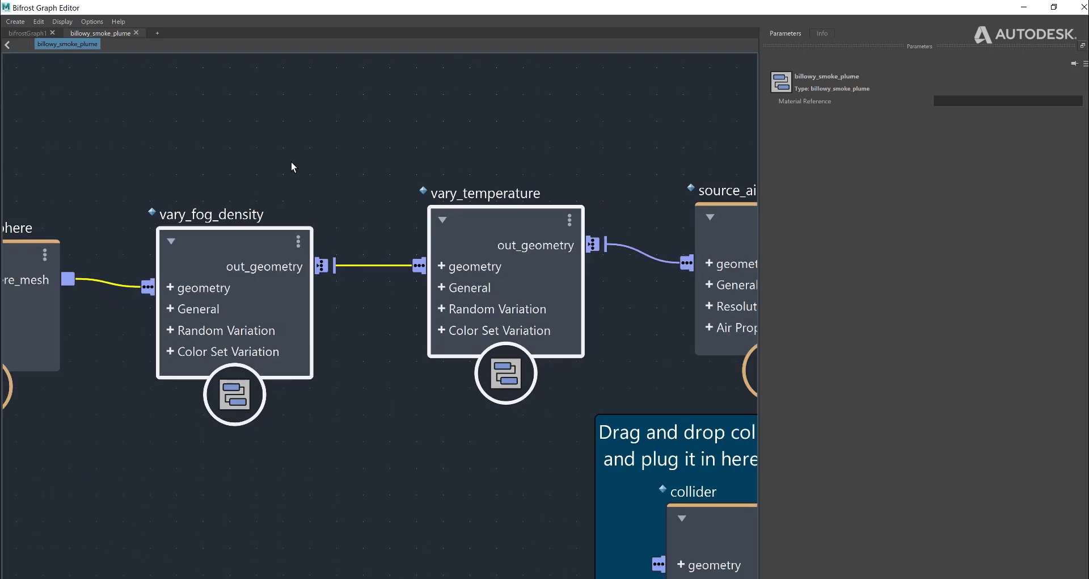
scroll(291, 162, "down", 3)
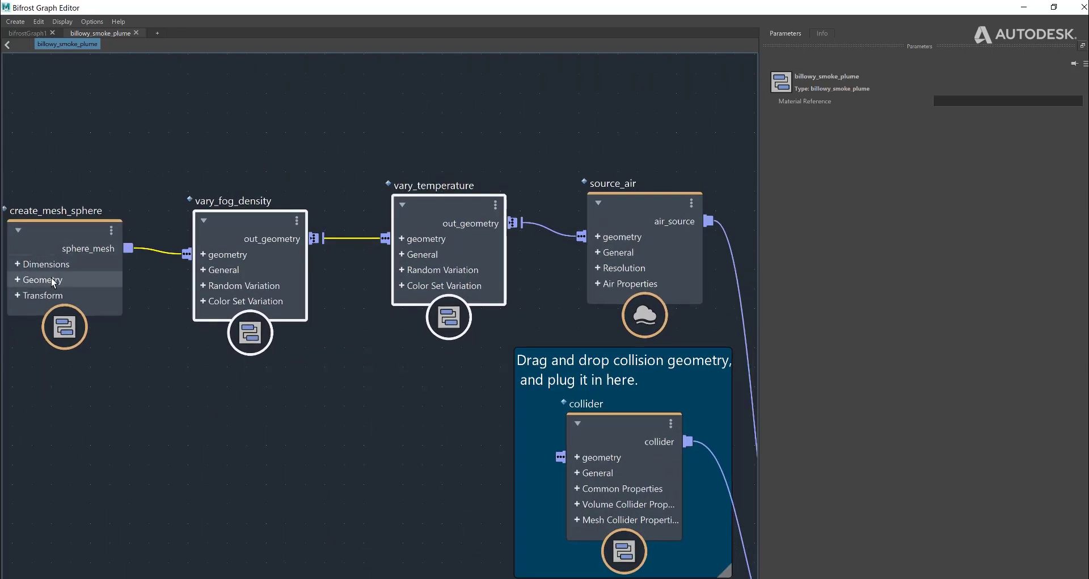
- Move the create_mesh_sphere and source_air nodes slightly above the two vary nodes
left_click(73, 230)
mouse_move(73, 231)
left_mouse_down()
mouse_move(82, 234)
mouse_move(74, 218)
left_mouse_up()
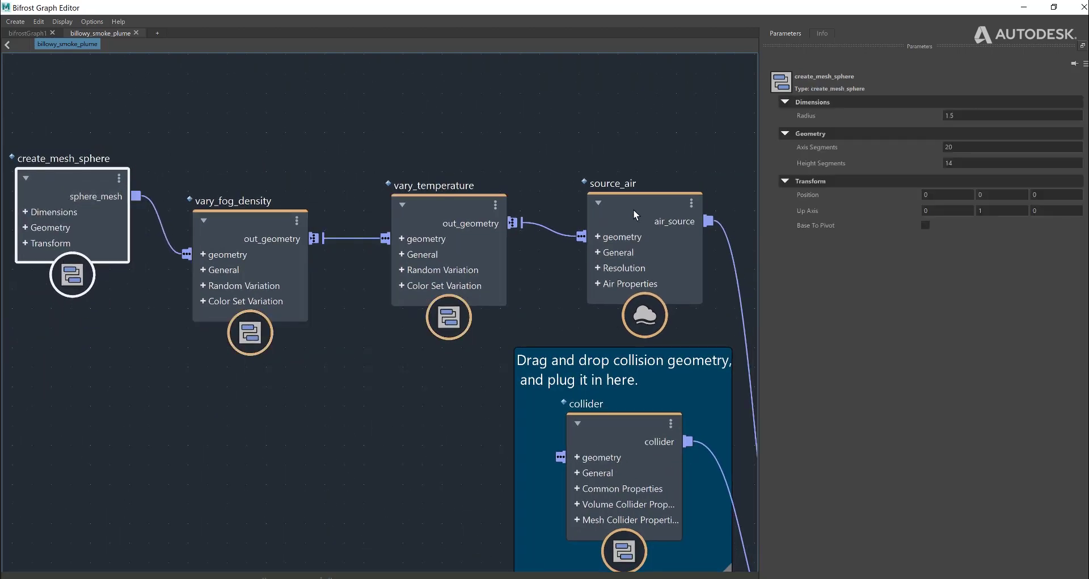
left_click_drag(631, 183, 626, 141)
key("a")
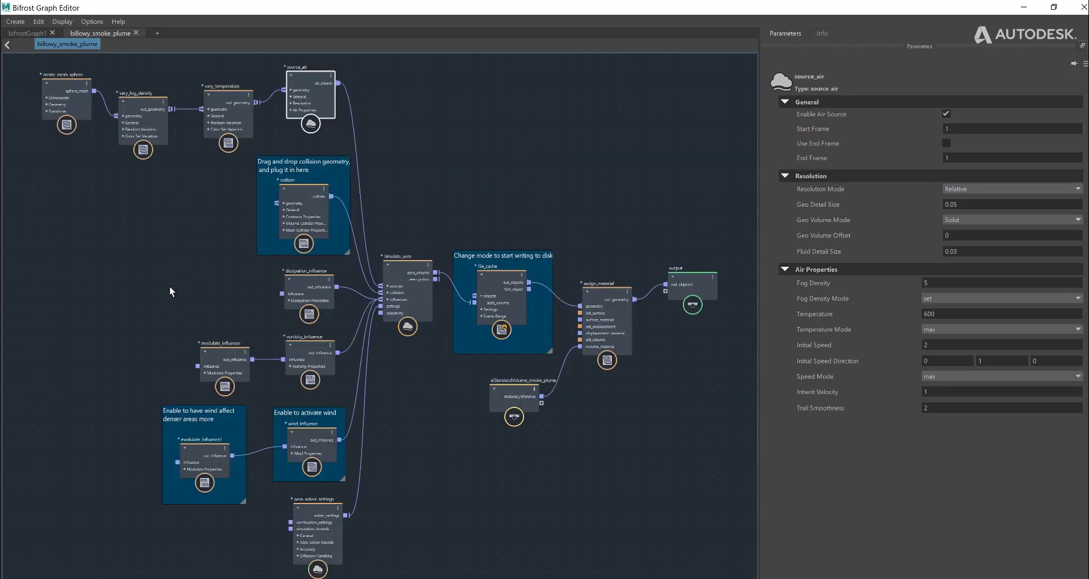
- Examine the dissipation, vorticity, wind and modulate influence nodes feeding simulate_aero
left_click_drag(333, 481, 333, 481)
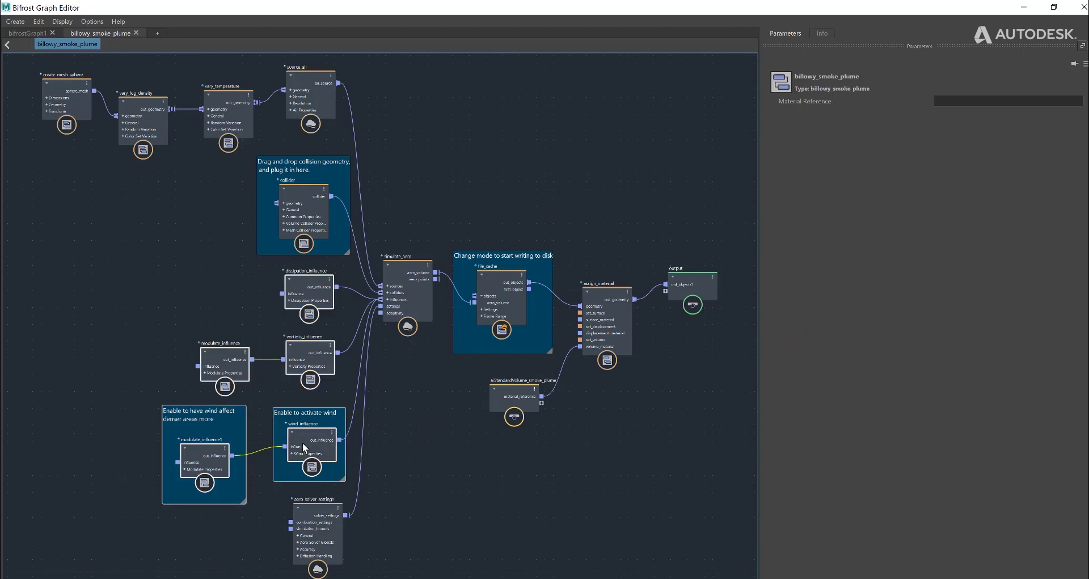
key("f")
middle_click_drag(659, 261, 535, 340)
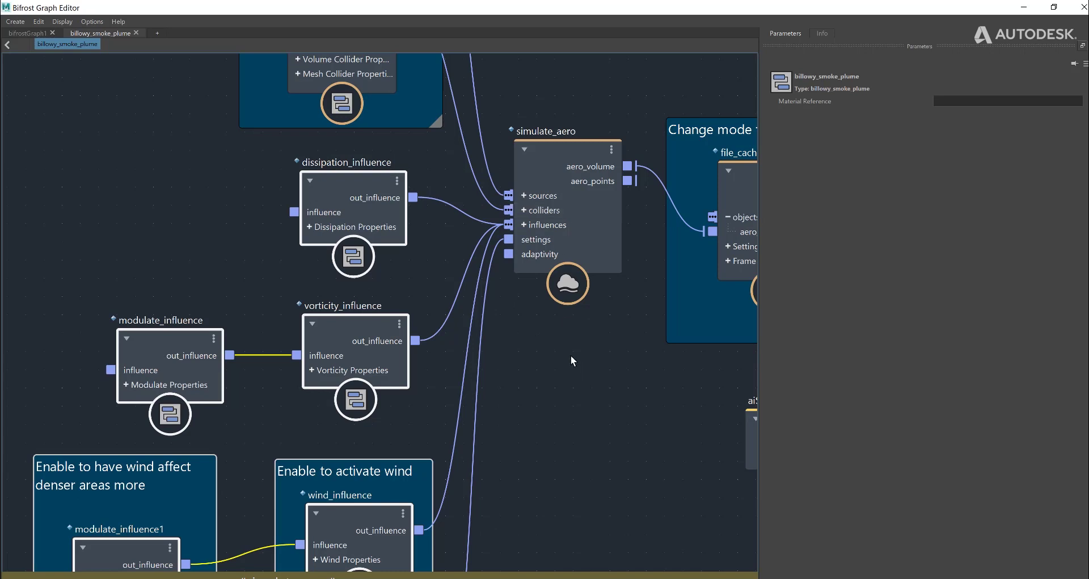
key("a")
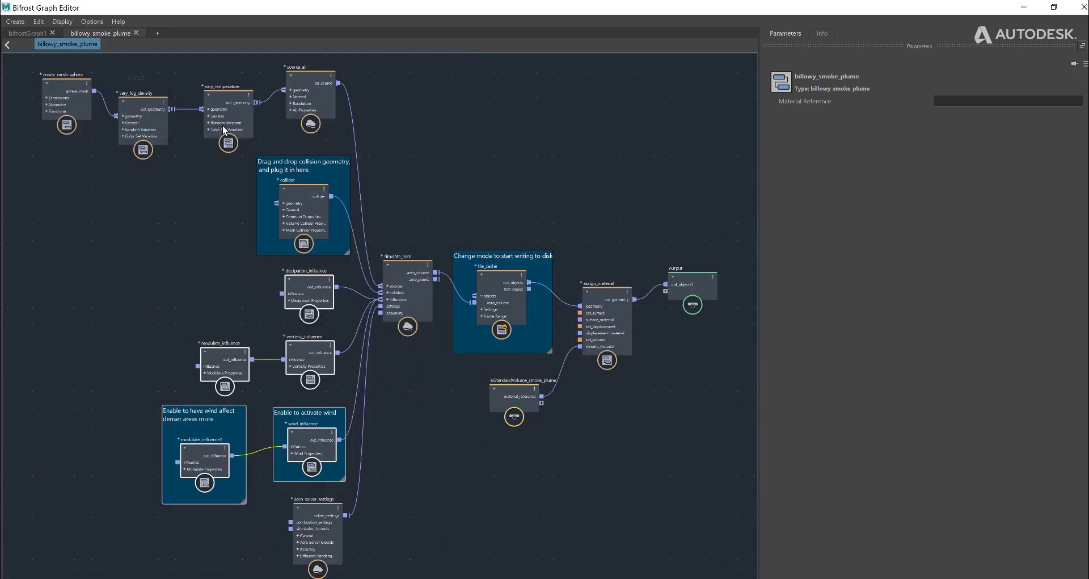
- Trace the vary_fog_density and vary_temperature nodes into source_air, and view the smoke plume from another angle in the viewport
left_click_drag(224, 127, 225, 127)
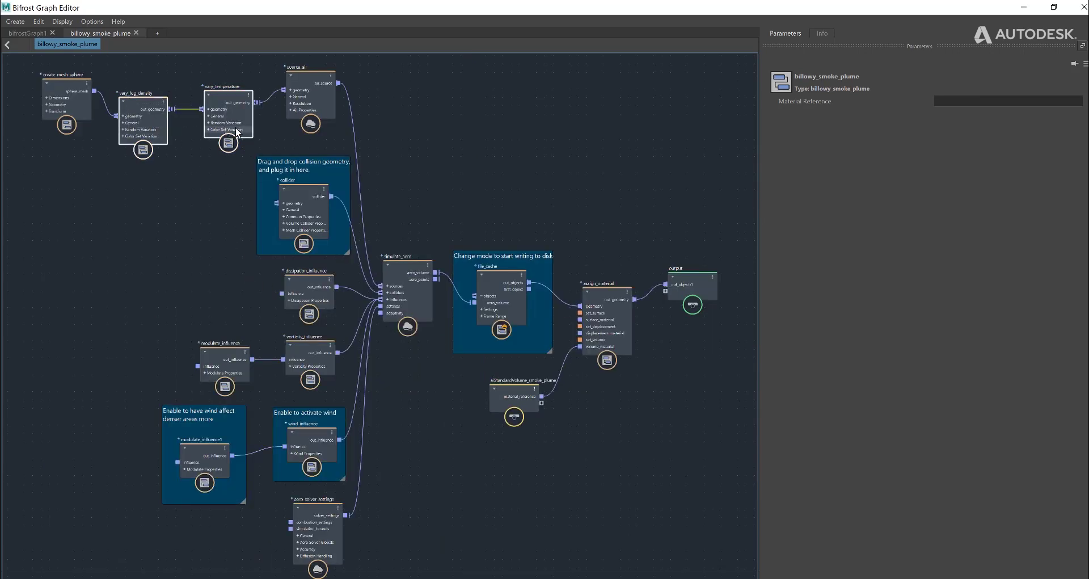
key("f")
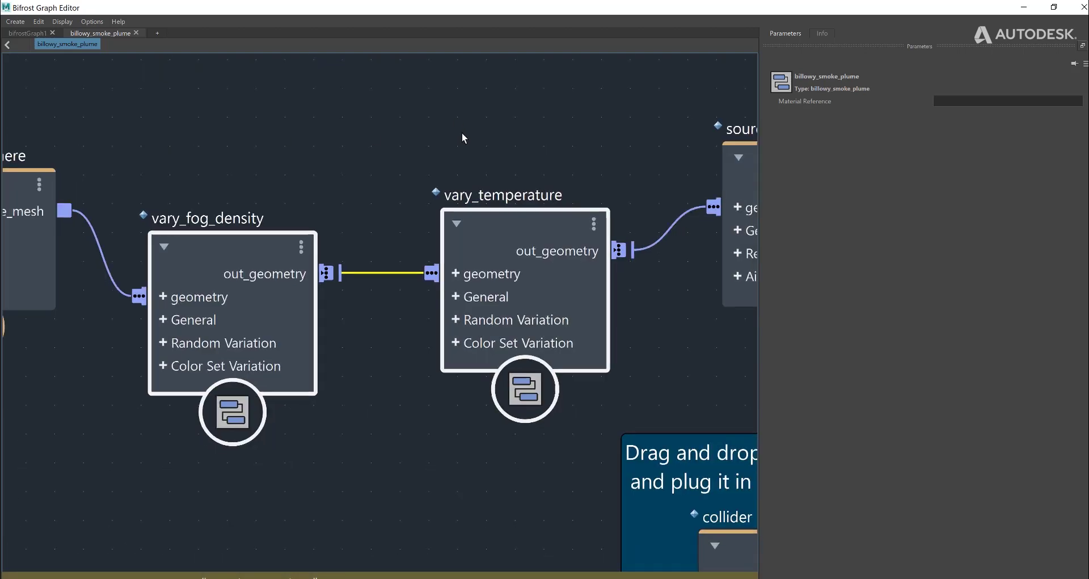
middle_click_drag(433, 112, 411, 117, "alt")
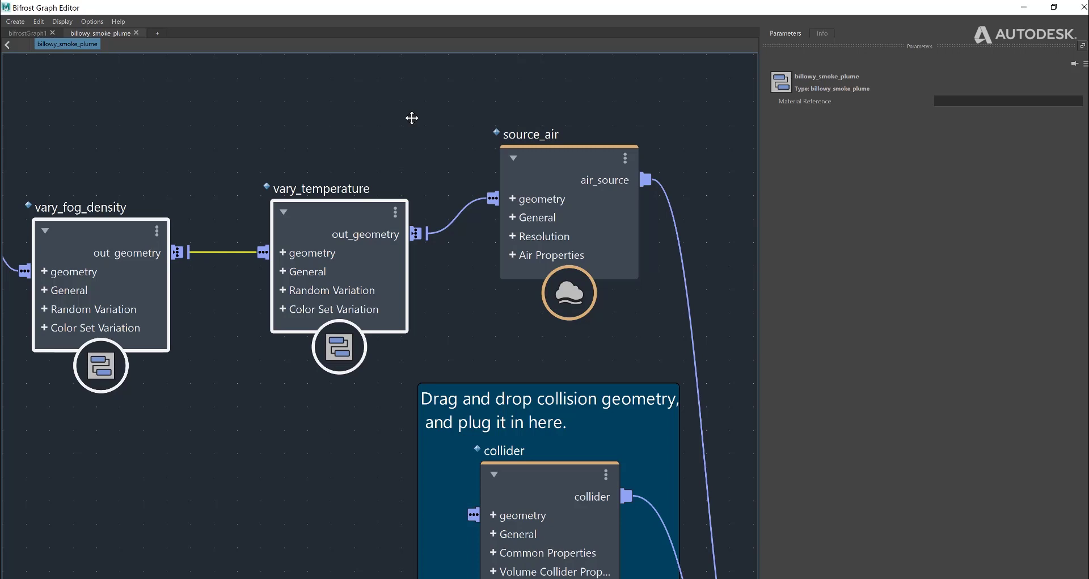
left_click(1024, 6)
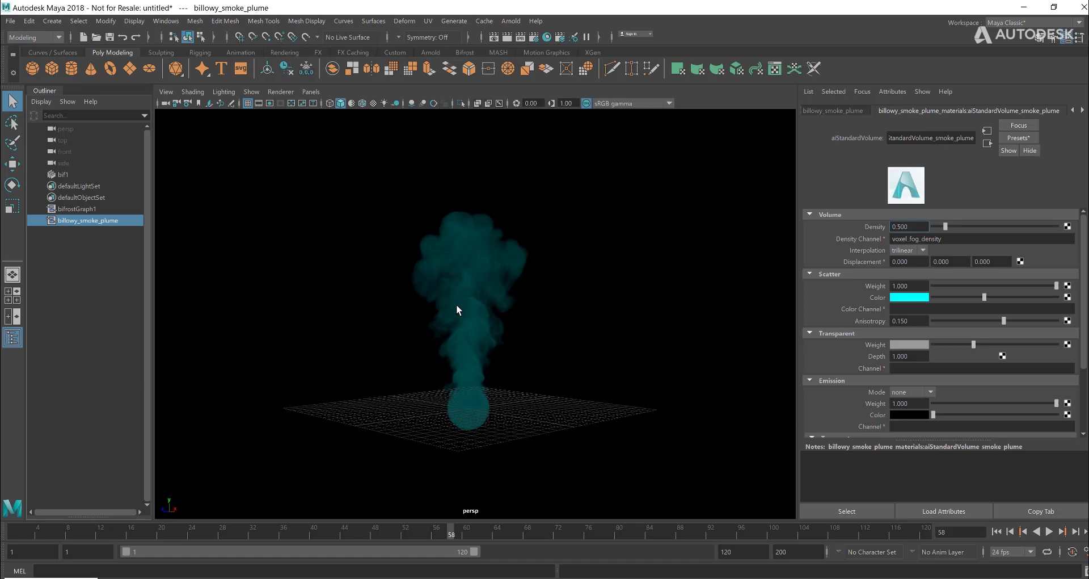
left_click_drag(508, 301, 478, 304, "alt")
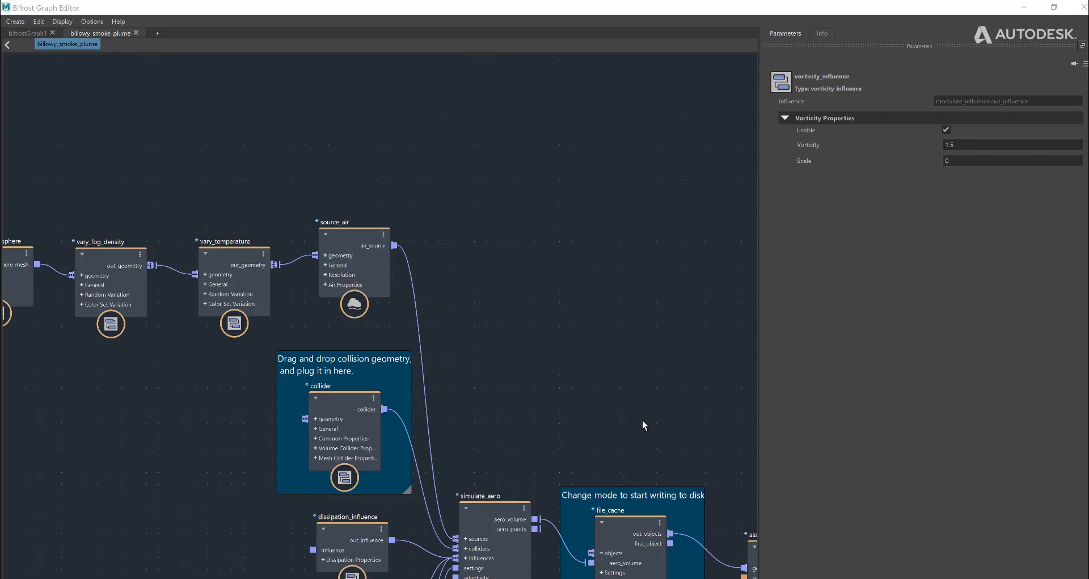
- Inspect the aero_solver_settings node's parameters and its Style options, choosing fluffy
middle_click_drag(644, 357, 505, 103)
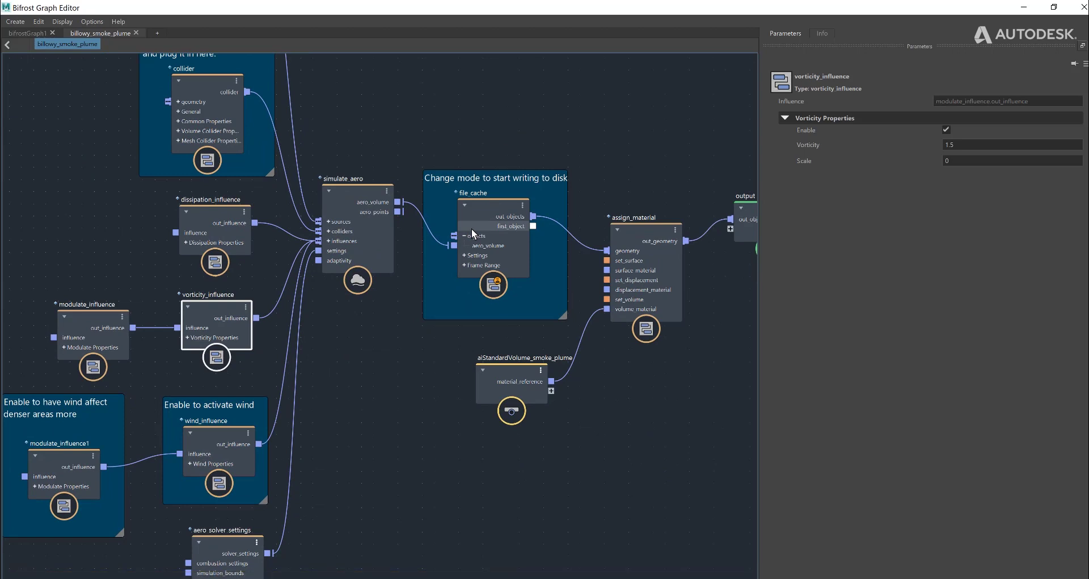
middle_click_drag(366, 497, 381, 321)
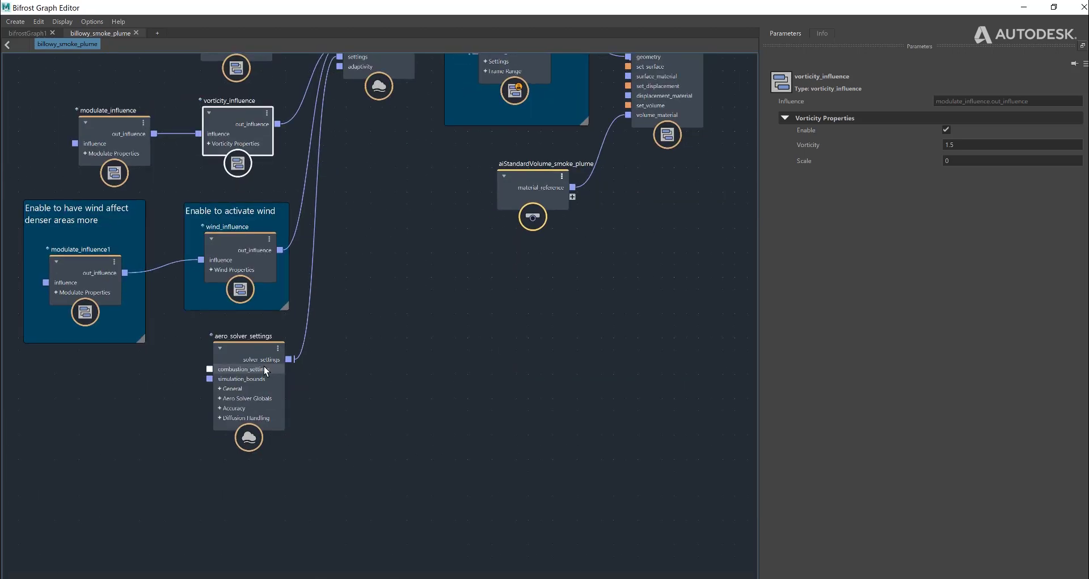
left_click(241, 348)
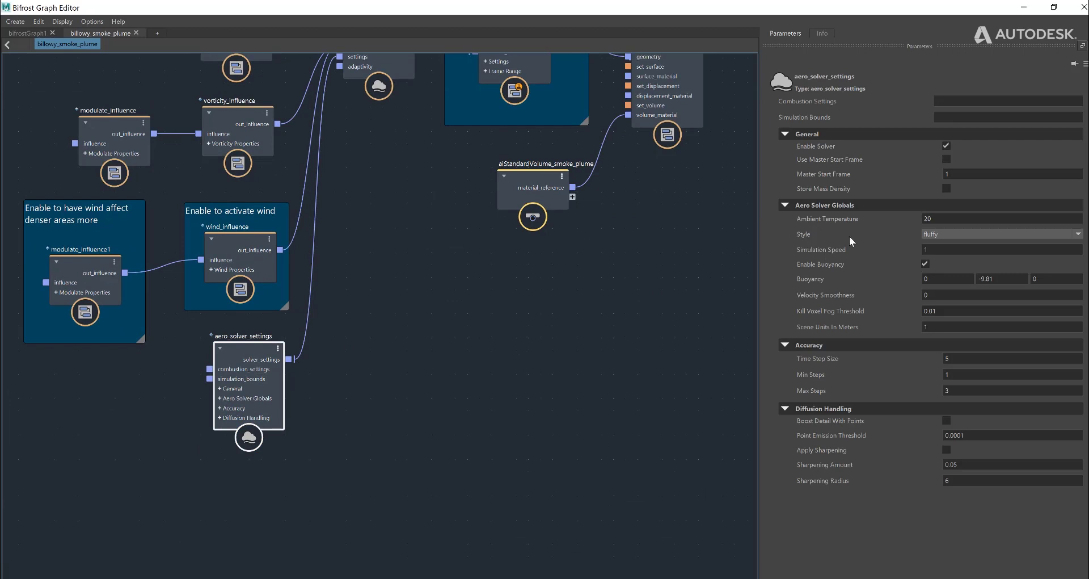
left_click(1000, 234)
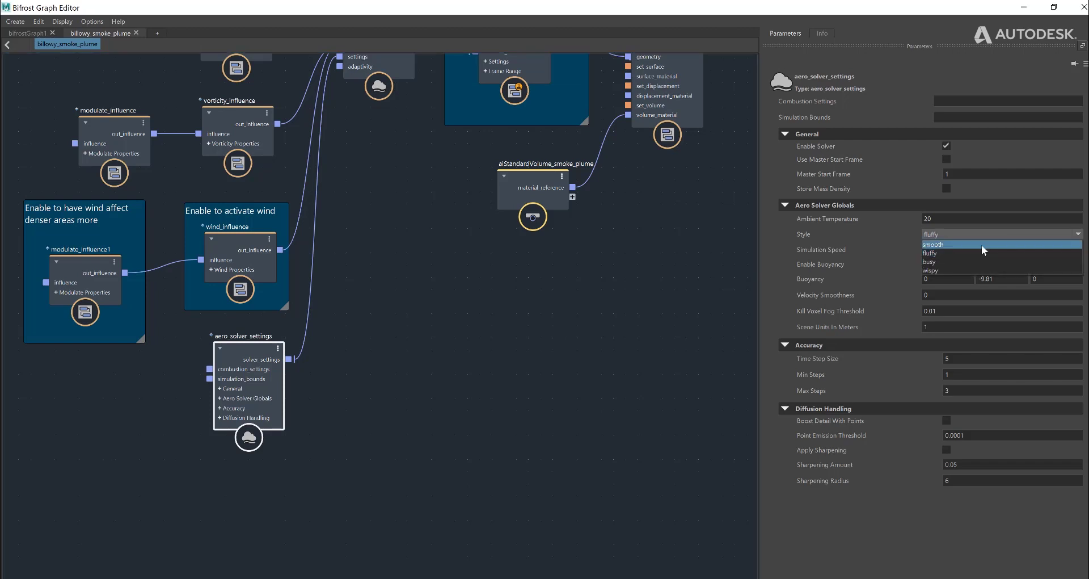
left_click(968, 252)
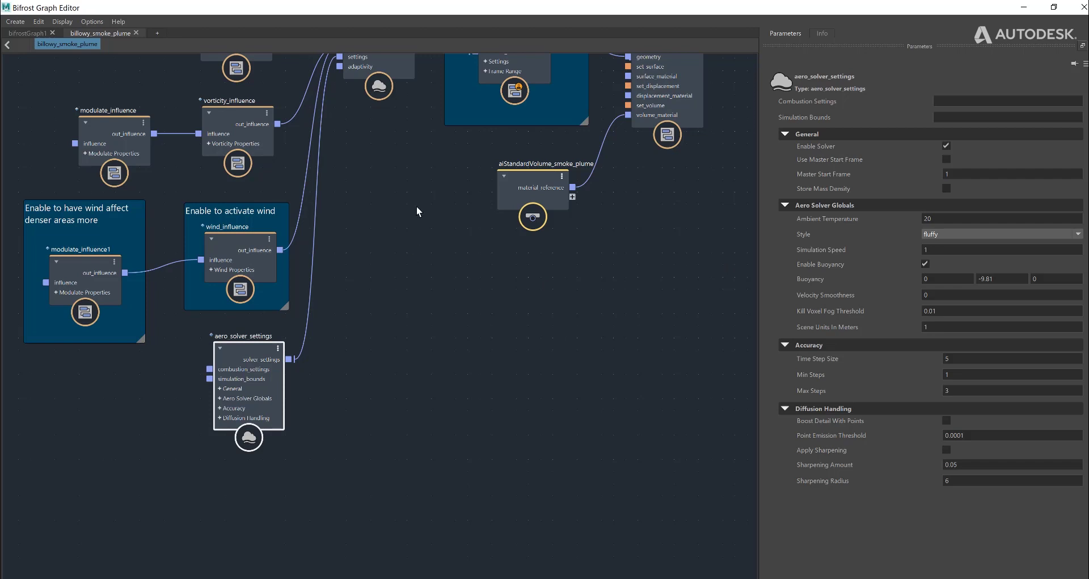
- Review the upstream graph and the plume in the viewport, and inspect the source_air node's parameters
middle_click_drag(379, 175, 425, 505)
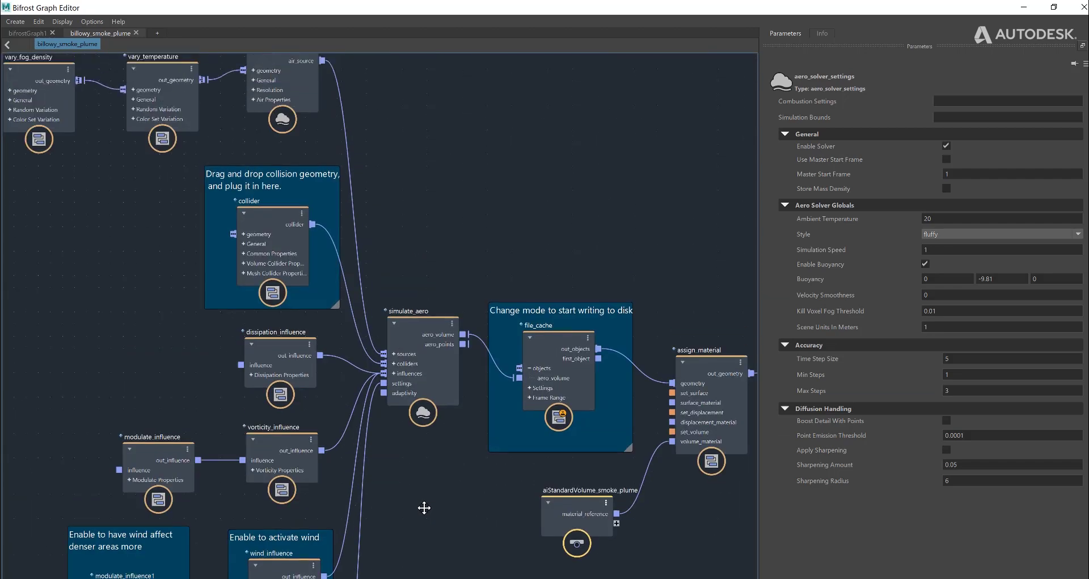
middle_click_drag(412, 156, 423, 307)
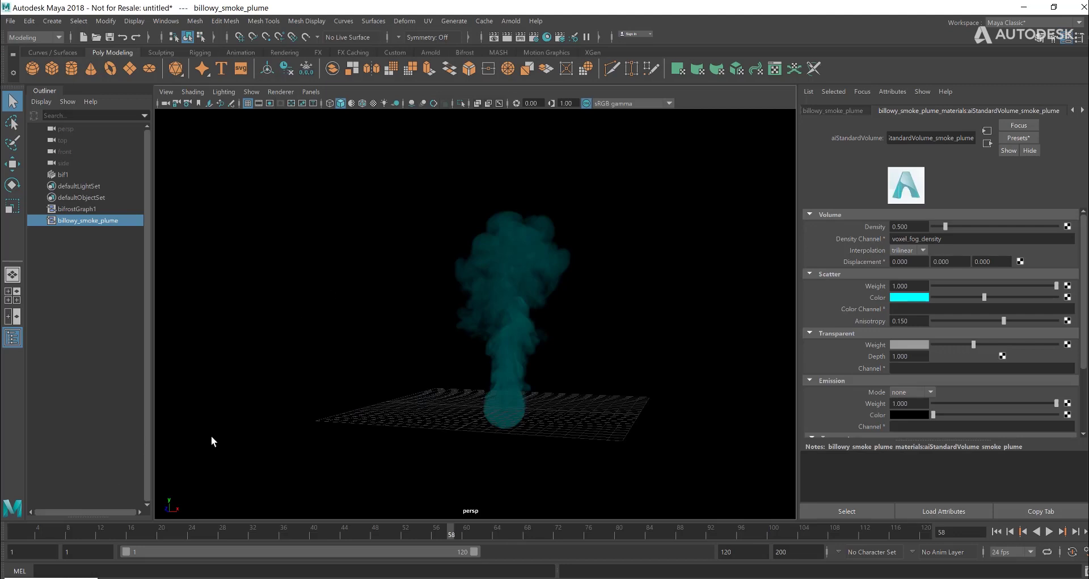
middle_click_drag(614, 318, 579, 306, "alt")
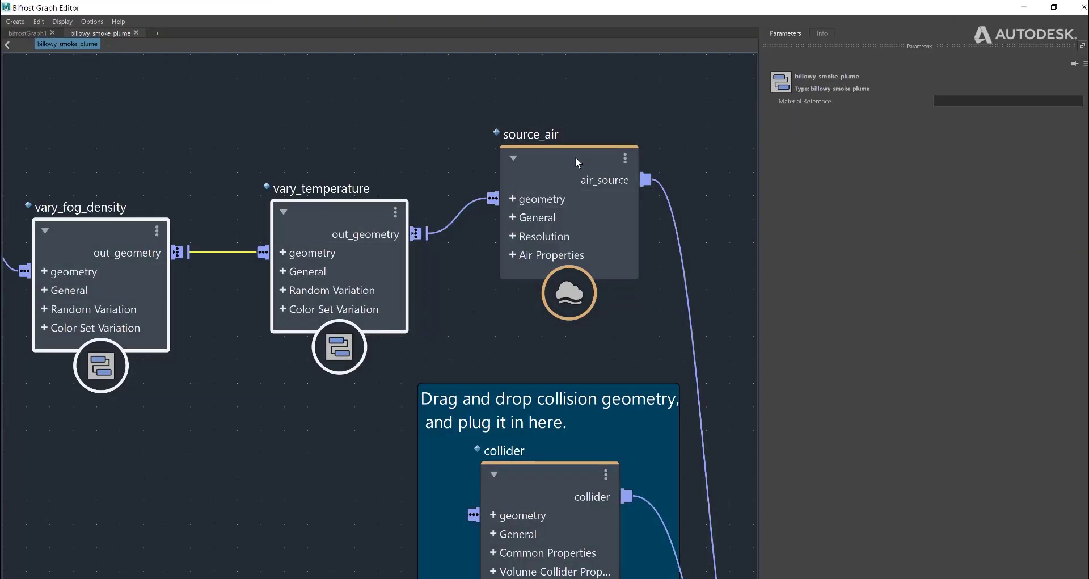
left_click(576, 162)
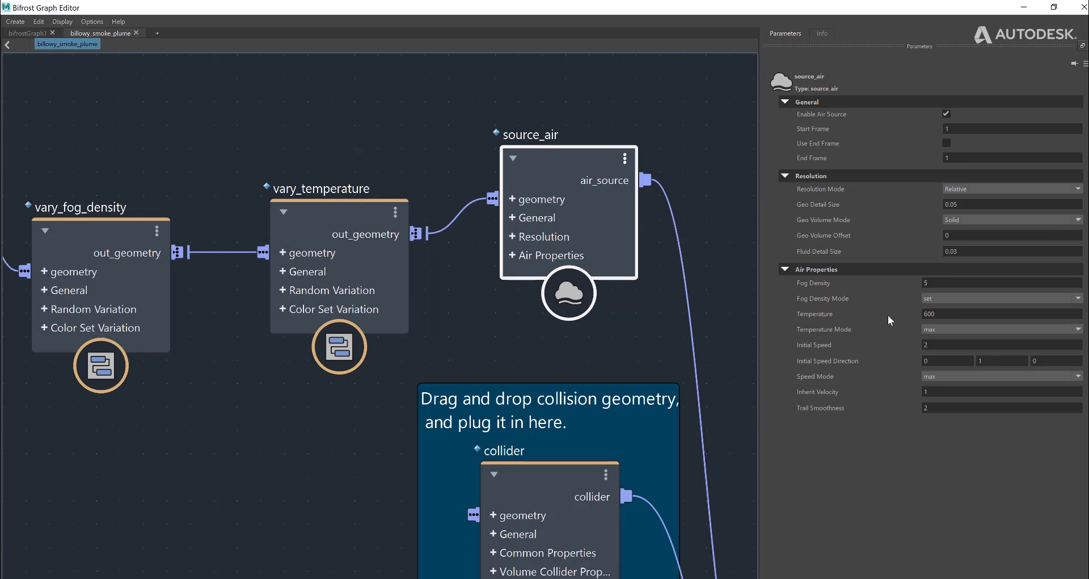
left_click(1073, 12)
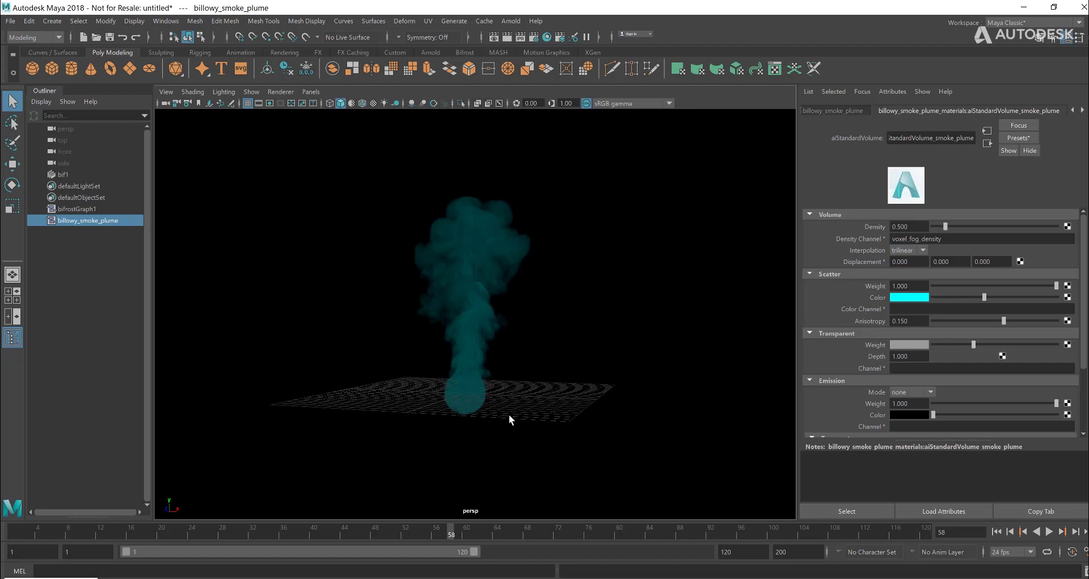
- In the Bifrost graph, add a vary_source_property node below vary_fog_density
key("alt+Tab")
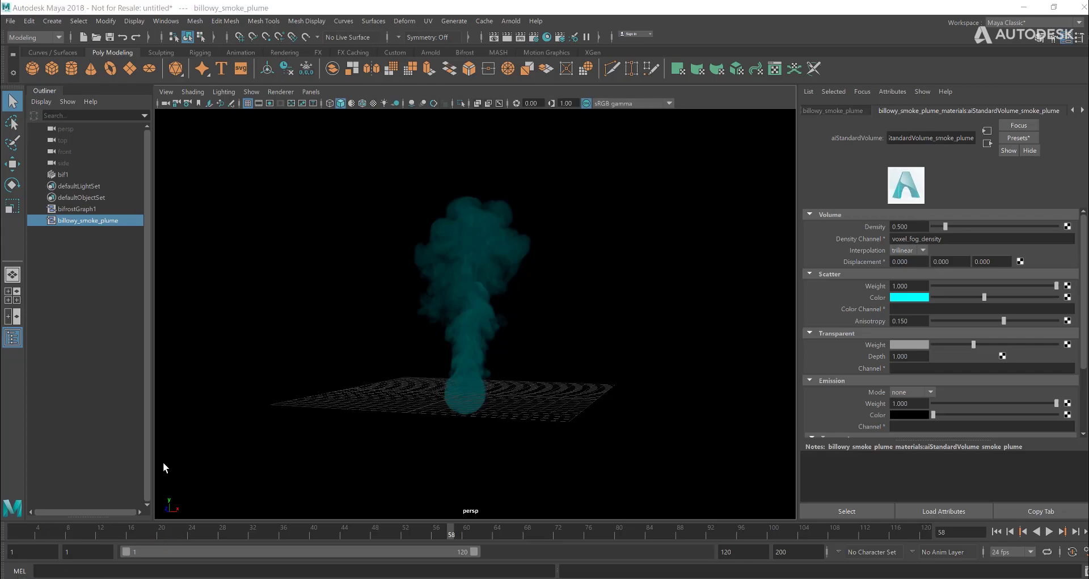
middle_click_drag(98, 155, 232, 146)
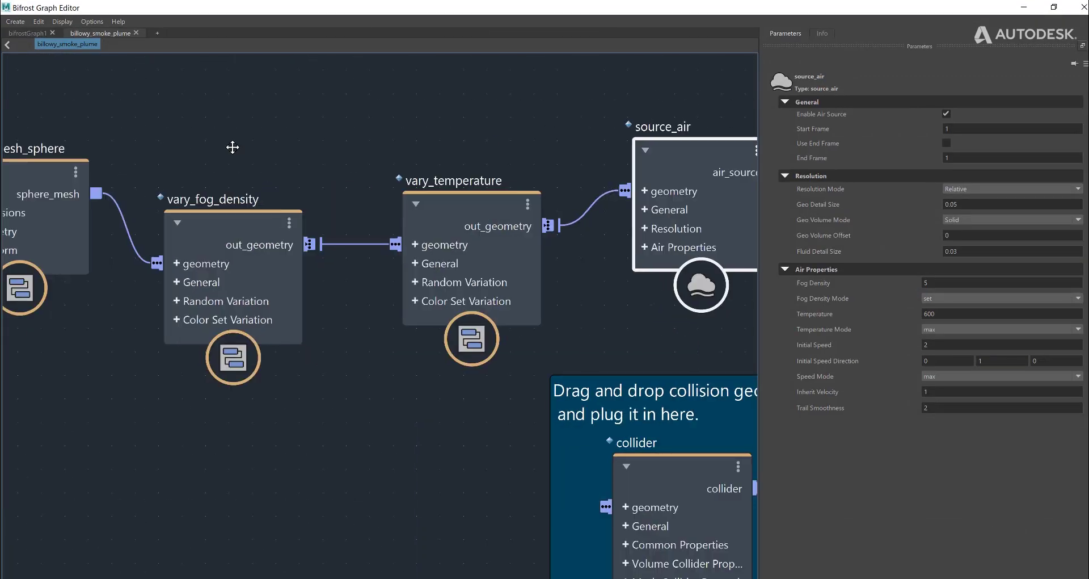
left_click(318, 459)
key("Tab")
type("ary")
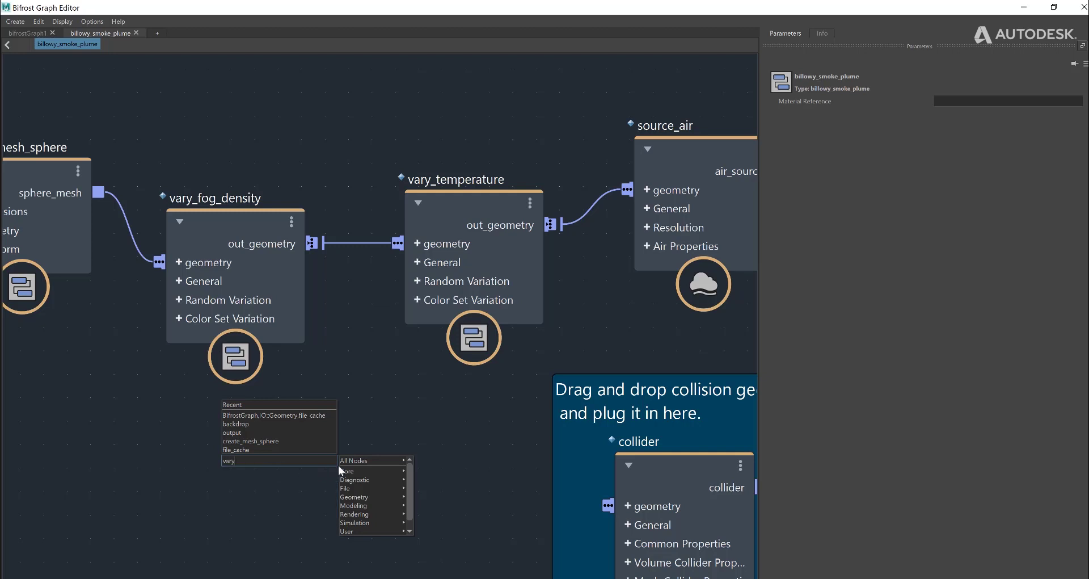
left_click(335, 471)
left_click_drag(340, 472, 289, 415)
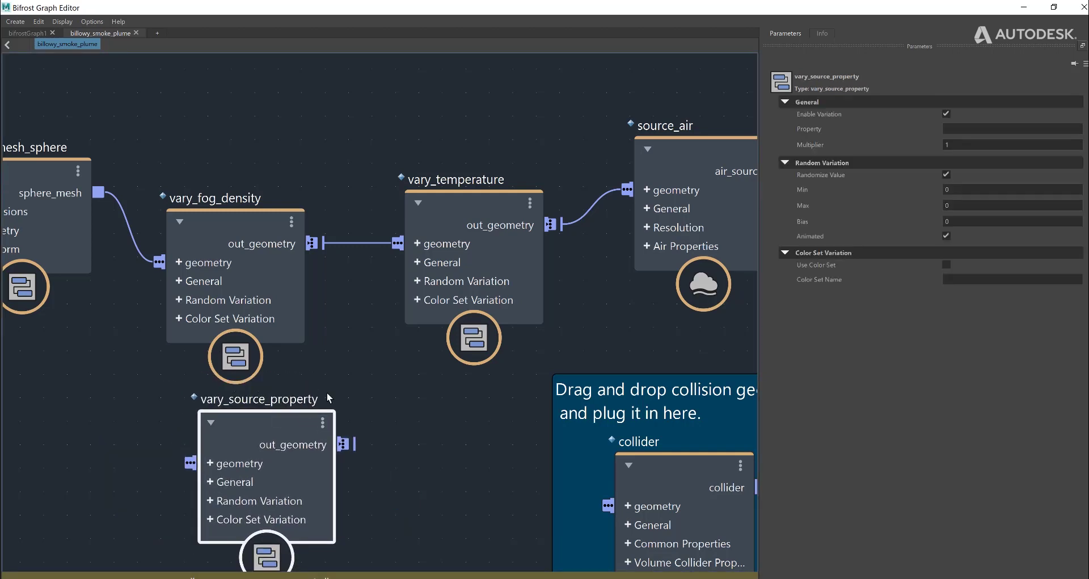
- Inspect the source_air node's parameters and shift the unconnected vary_source_property node closer to the vary_temperature node
middle_click_drag(564, 323, 505, 333)
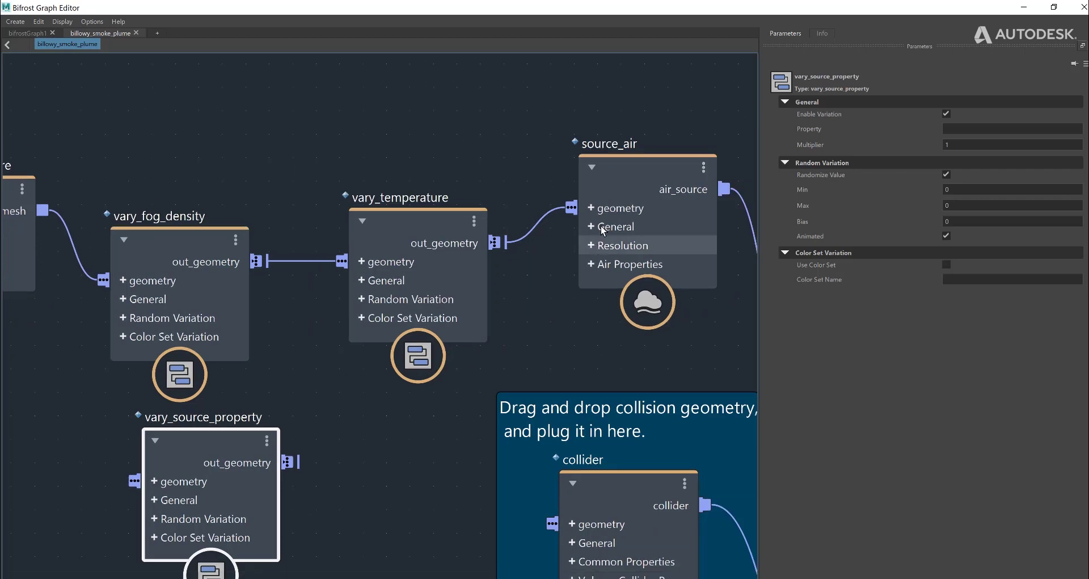
left_click(626, 168)
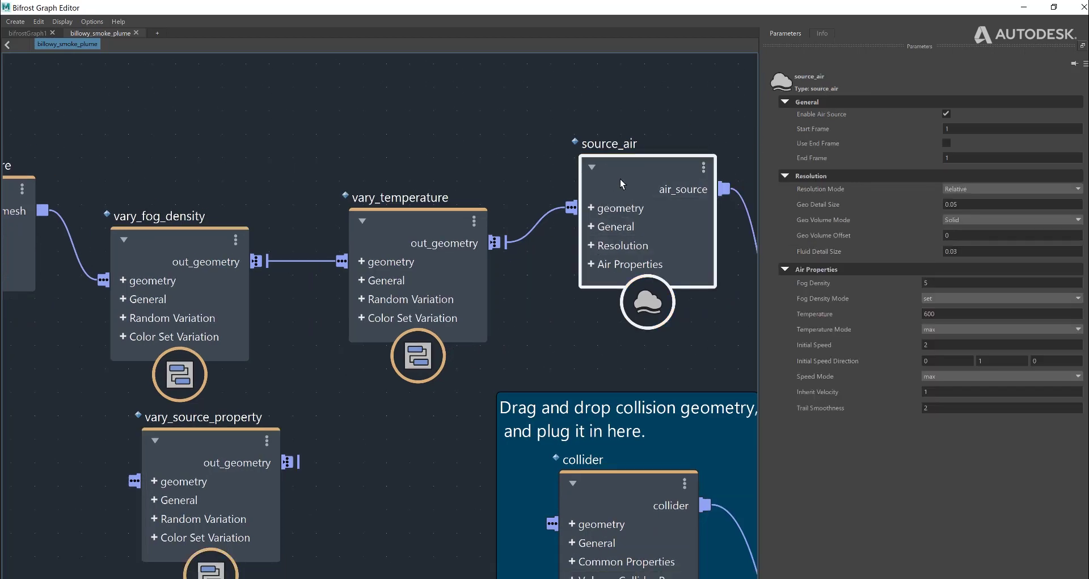
mouse_move(216, 451)
left_mouse_down()
mouse_move(298, 450)
mouse_move(231, 454)
left_mouse_up()
left_click(363, 327)
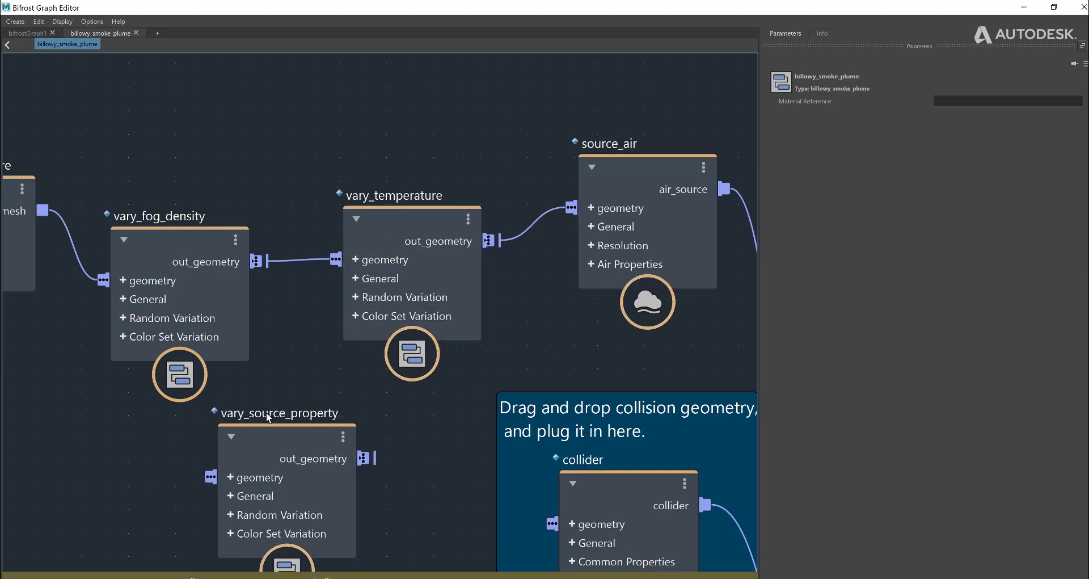
- Examine the vary_source_property node's name and Property parameter, and compare them with the vary_temperature node's settings
double_click(267, 414)
left_click_drag(221, 413, 342, 410)
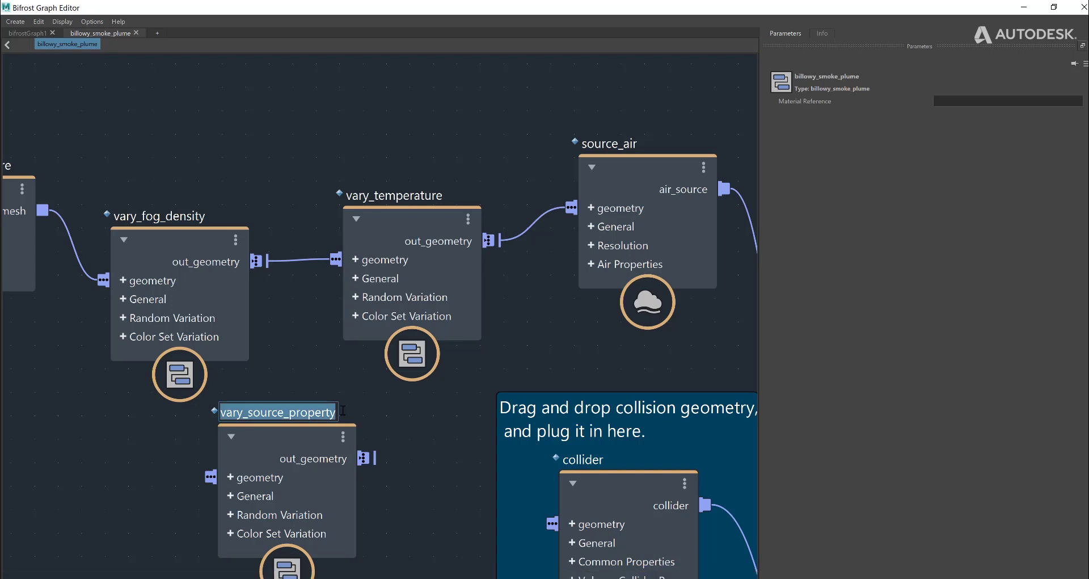
left_click(378, 415)
left_click(322, 440)
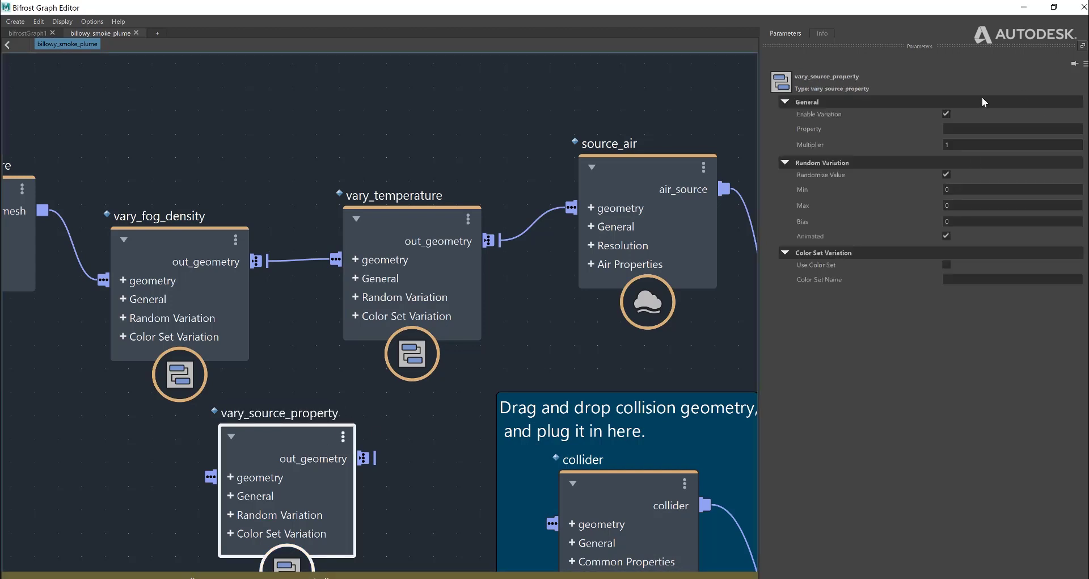
left_click(959, 130)
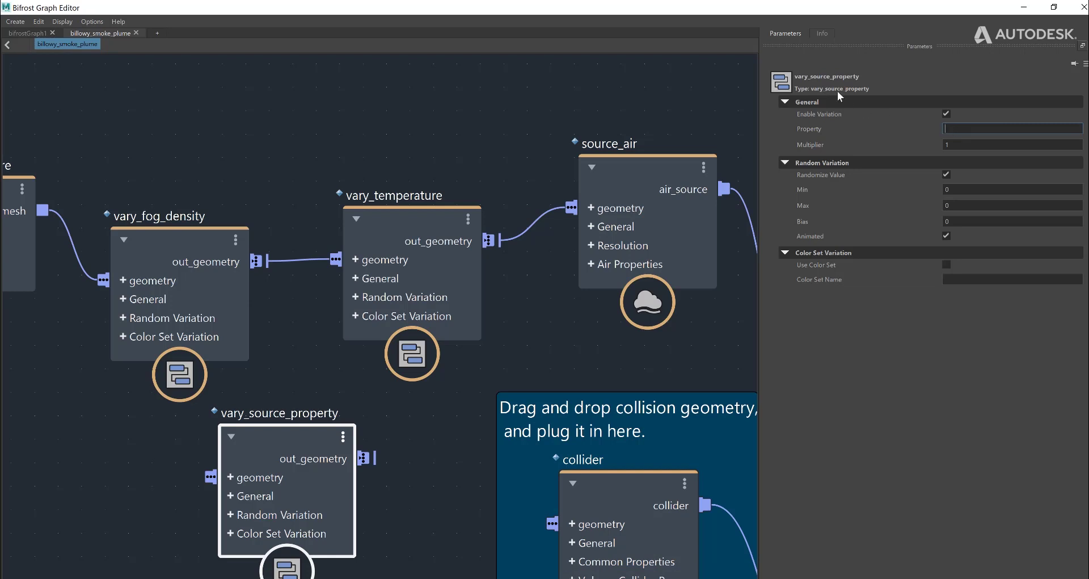
left_click(420, 210)
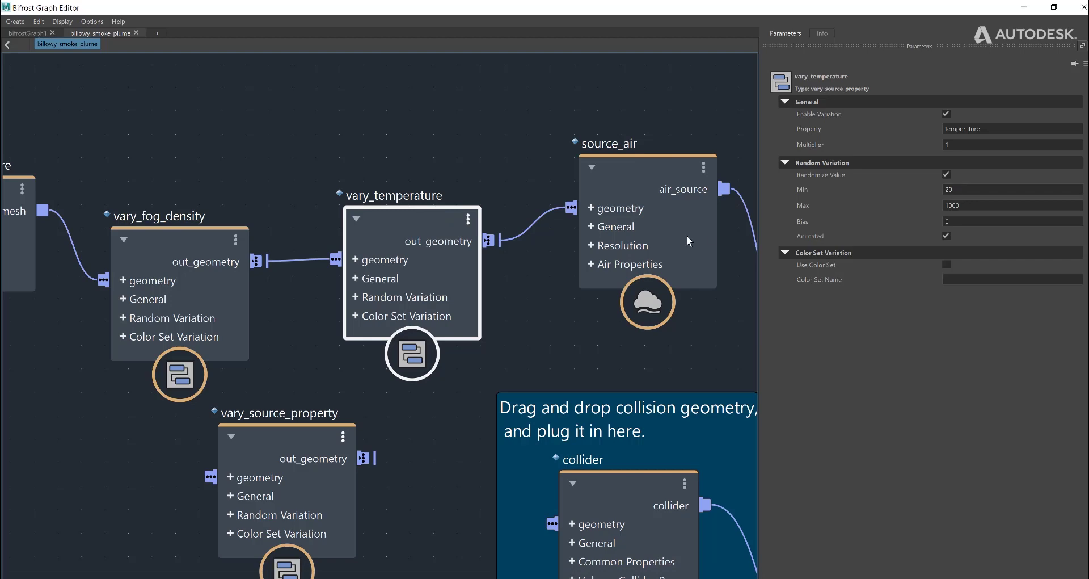
- Inspect the aero_solver_settings node's parameters and review the whole smoke plume graph
scroll(632, 345, "down", 5)
scroll(632, 344, "right", 4)
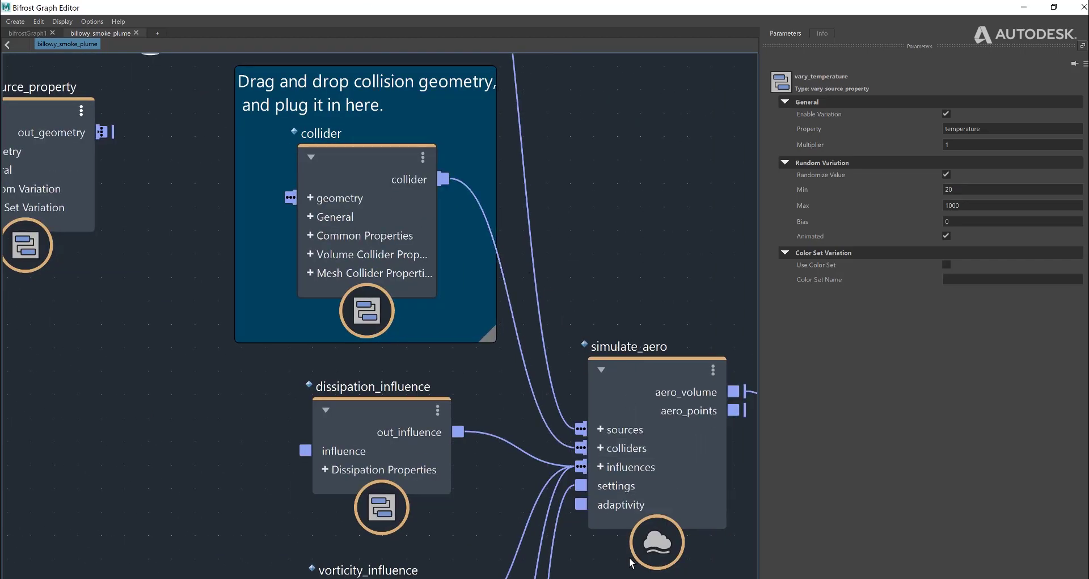
scroll(586, 282, "down", 7)
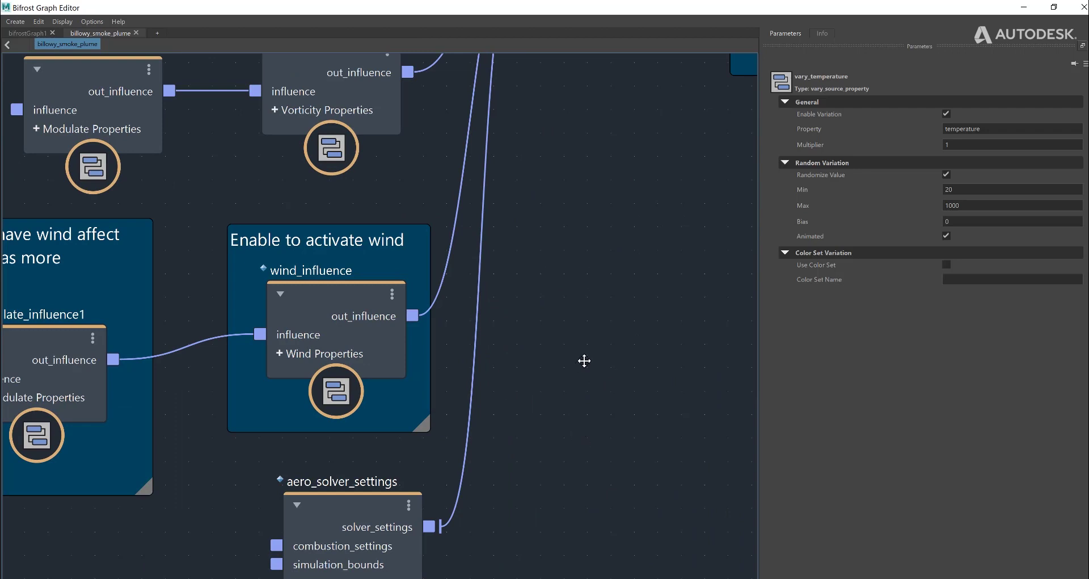
scroll(584, 361, "down", 1)
left_click(383, 429)
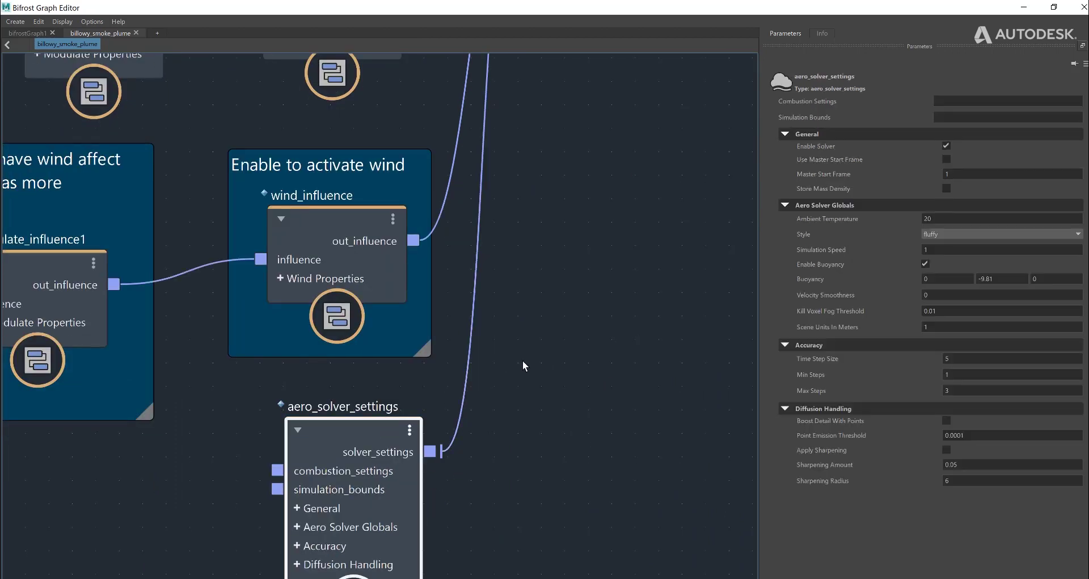
key("a")
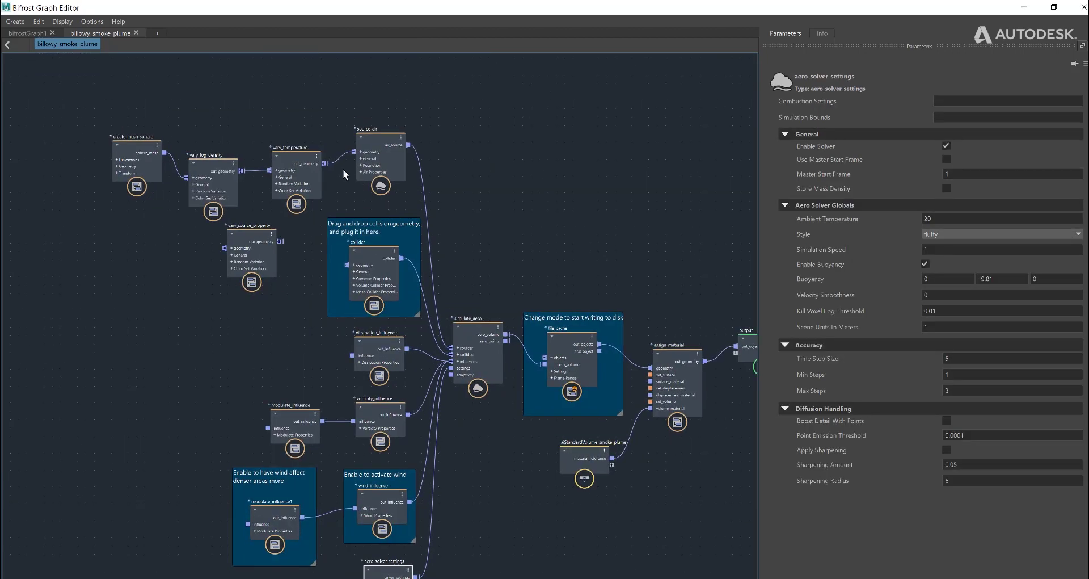
- Examine the vary_temperature node's random variation settings and check the plume in the viewport
left_click(313, 163)
key("f")
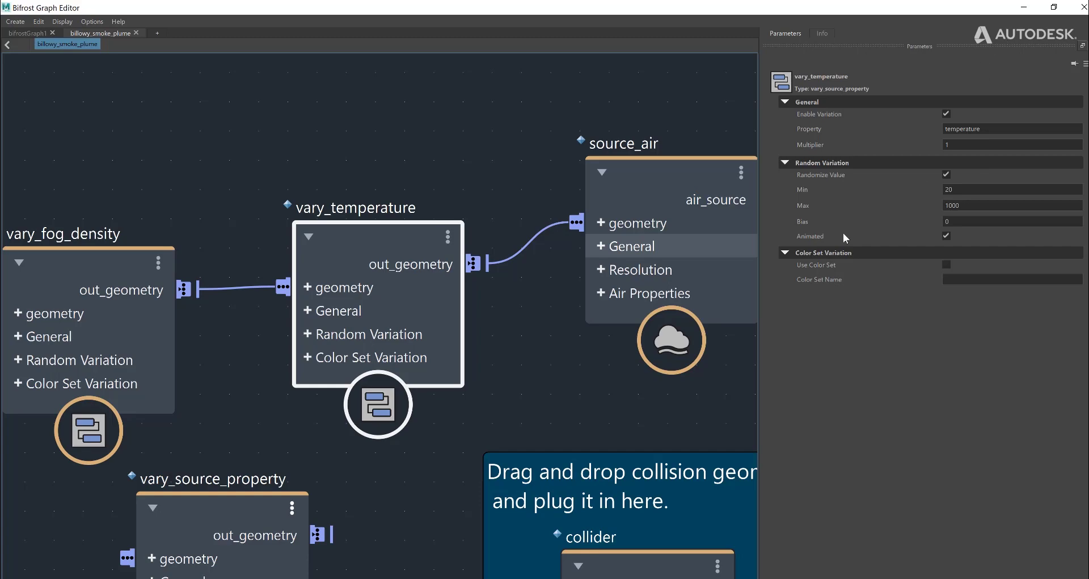
left_click(1023, 6)
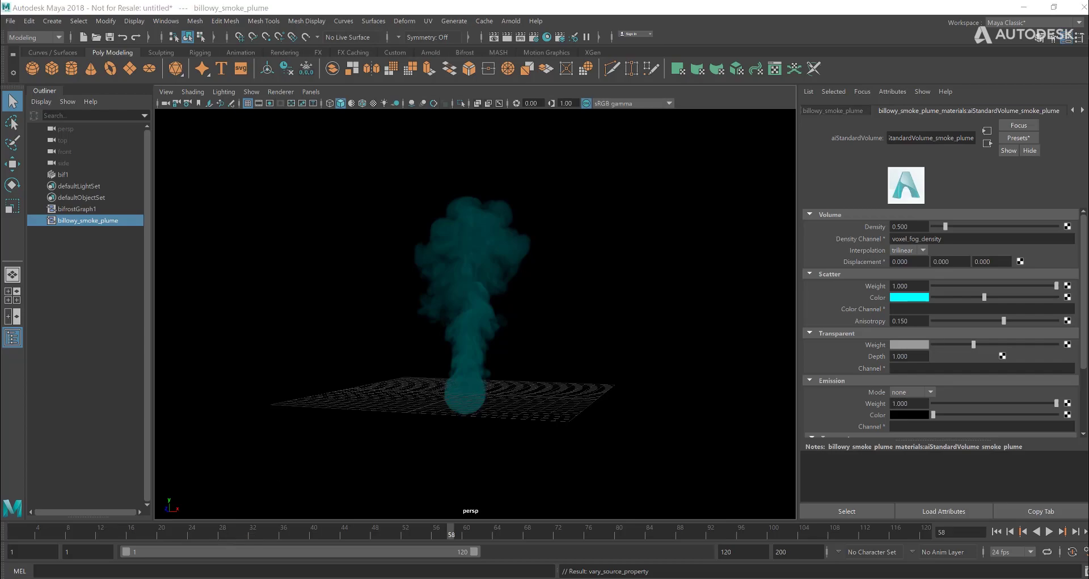
- Inspect the create_mesh_sphere node's dimensions, geometry and transform parameters, nudging the node slightly lower in the graph
key("alt+Tab")
middle_click_drag(84, 148, 458, 169)
left_click(182, 198)
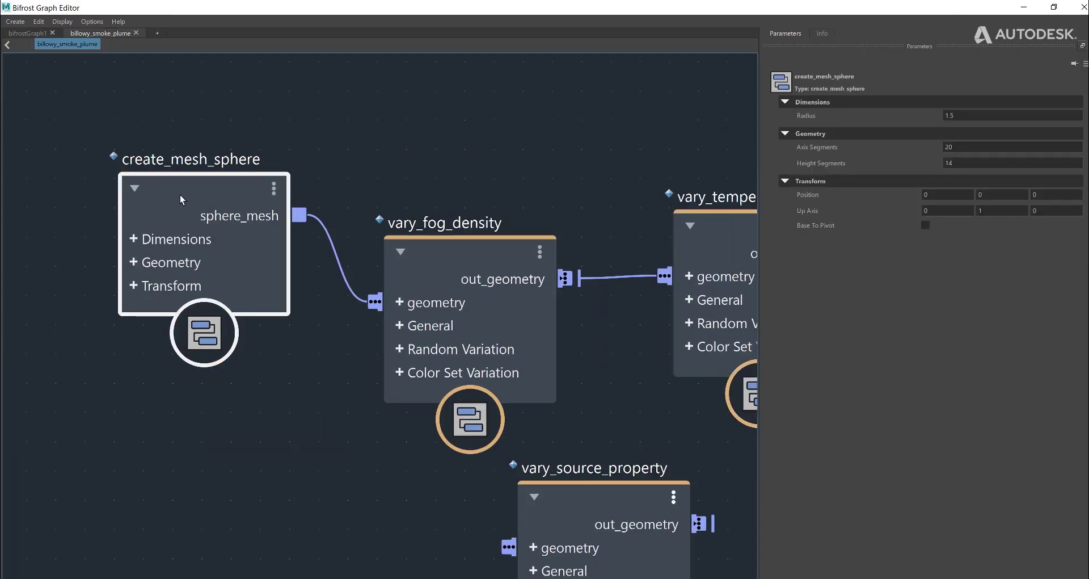
left_click_drag(182, 199, 172, 218)
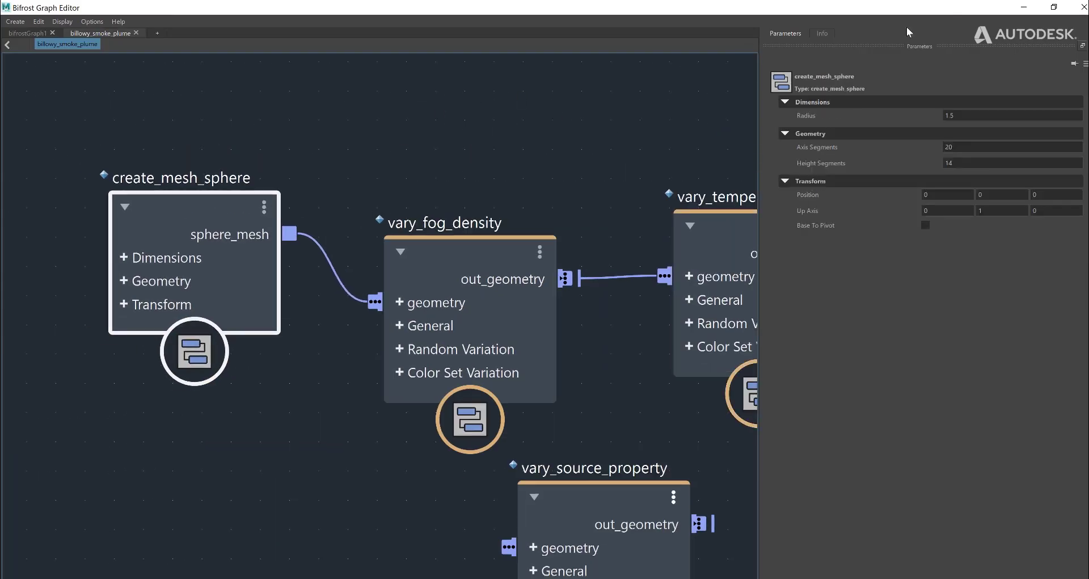
left_click(1023, 6)
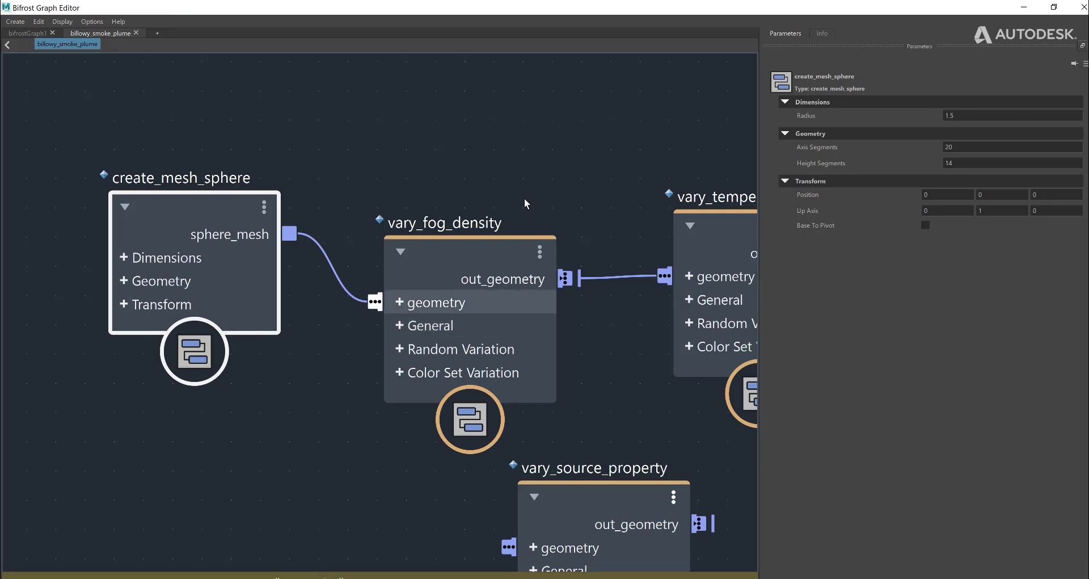
- Review the source_air node's air properties, focusing on its Temperature value
scroll(568, 363, "down", 2)
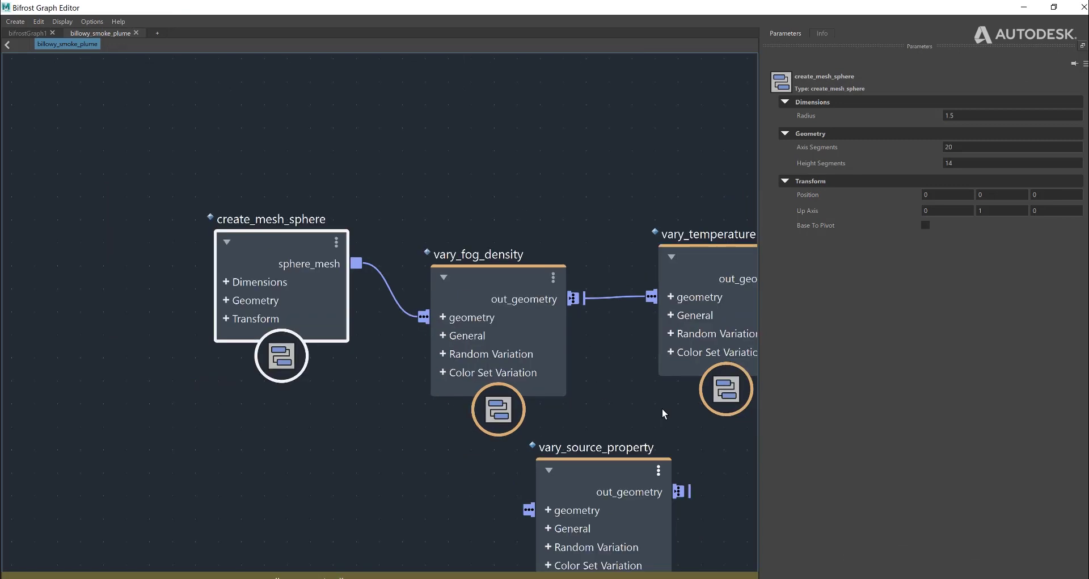
middle_click_drag(567, 363, 236, 332)
left_click_drag(440, 164, 413, 152)
left_click(602, 124)
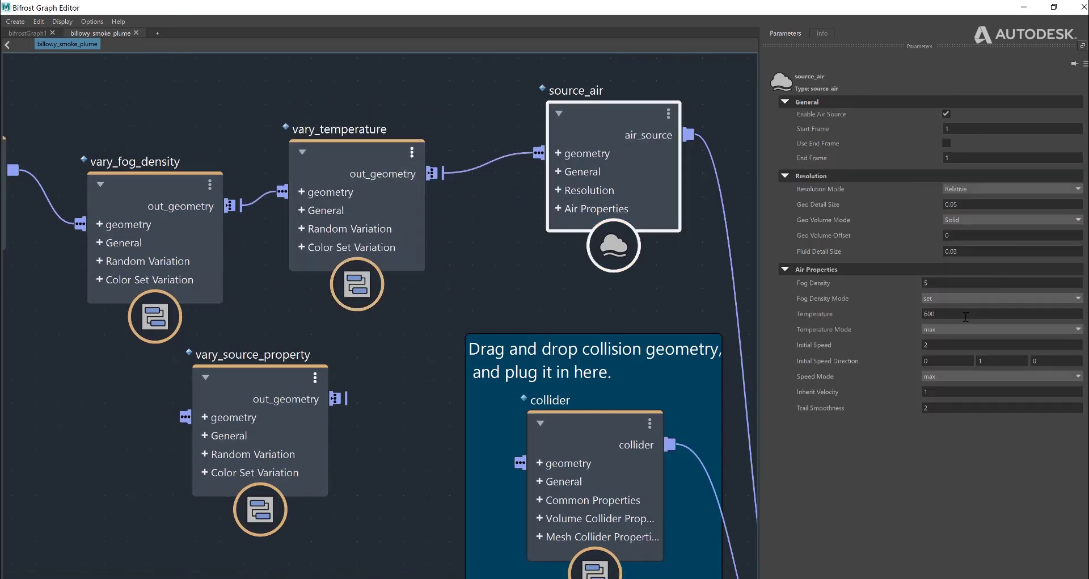
left_click(936, 313)
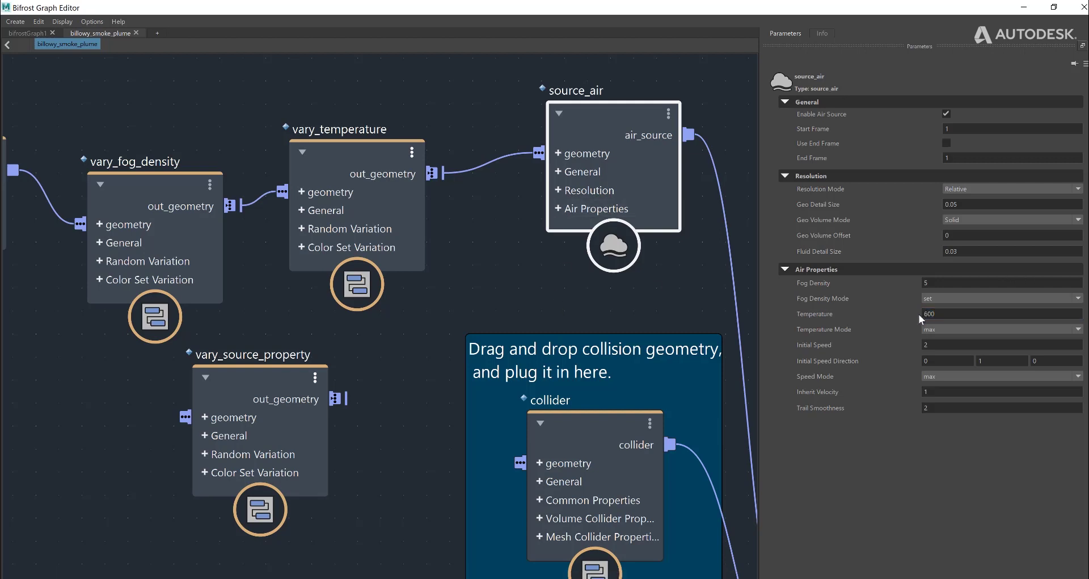
type("500")
key("Return")
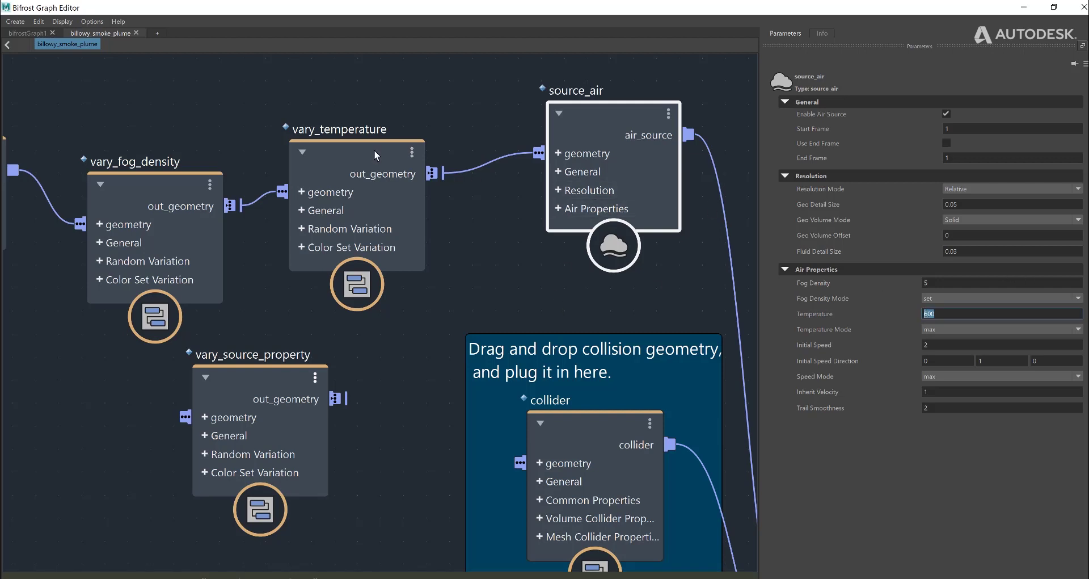
- Line up the vary_temperature and vary_fog_density nodes, compare their parameters with source_air, and view the plume's base up close
left_click_drag(344, 184, 404, 153)
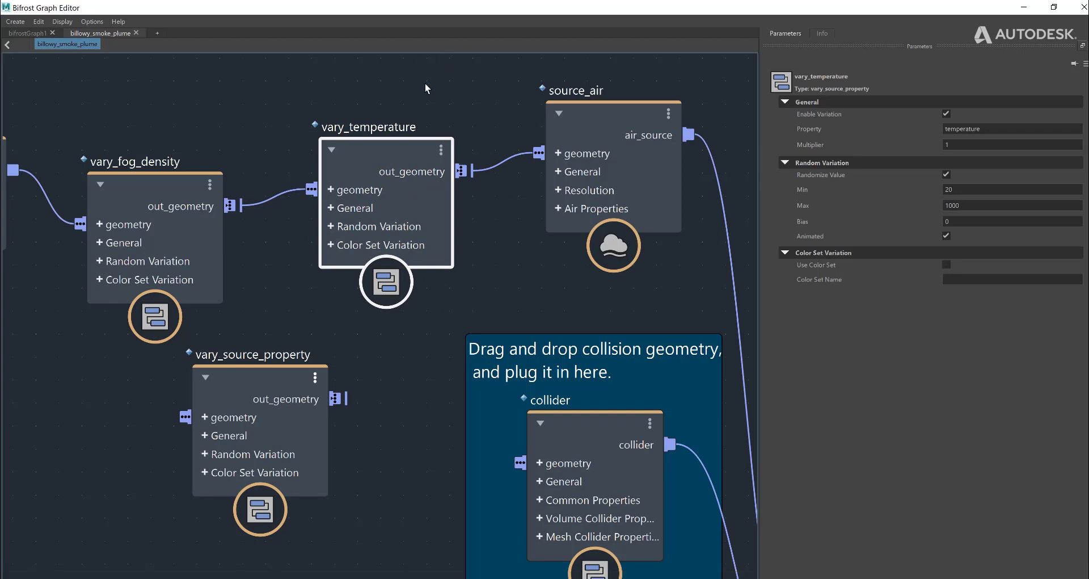
left_click_drag(165, 204, 169, 171)
left_click(571, 119)
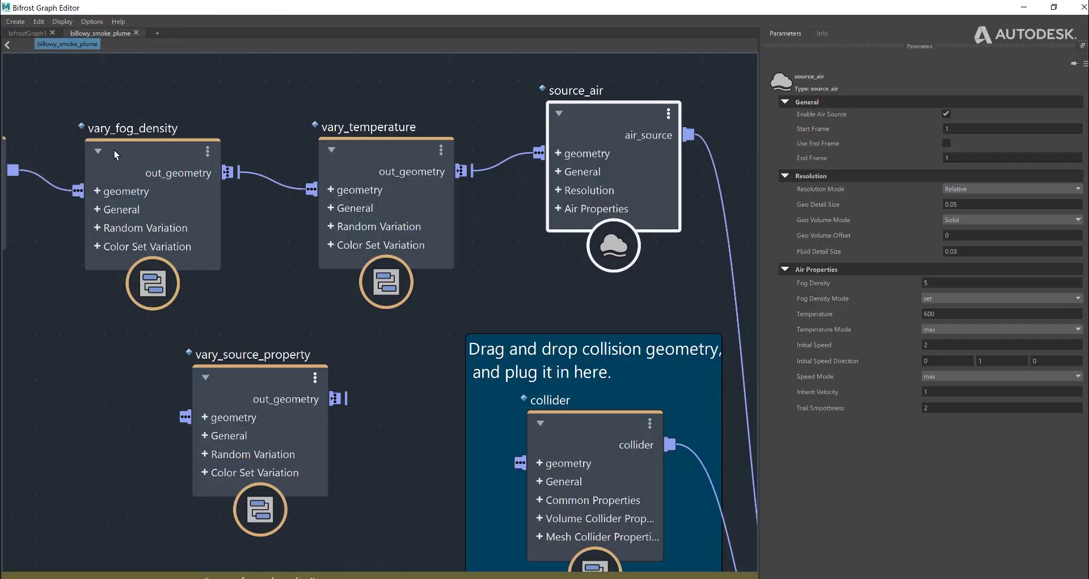
left_click(113, 149)
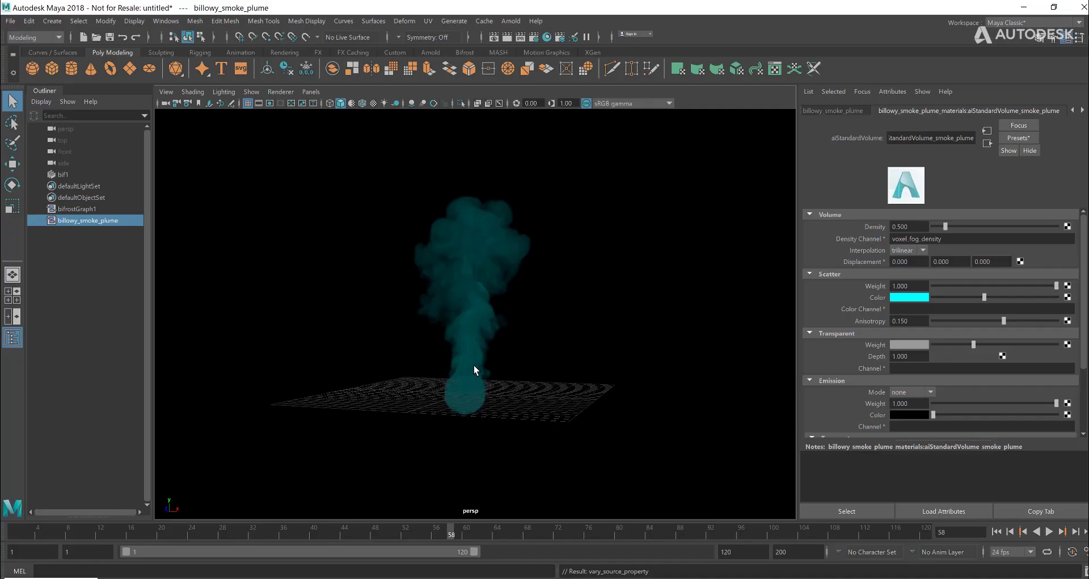
scroll(506, 389, "up", 5)
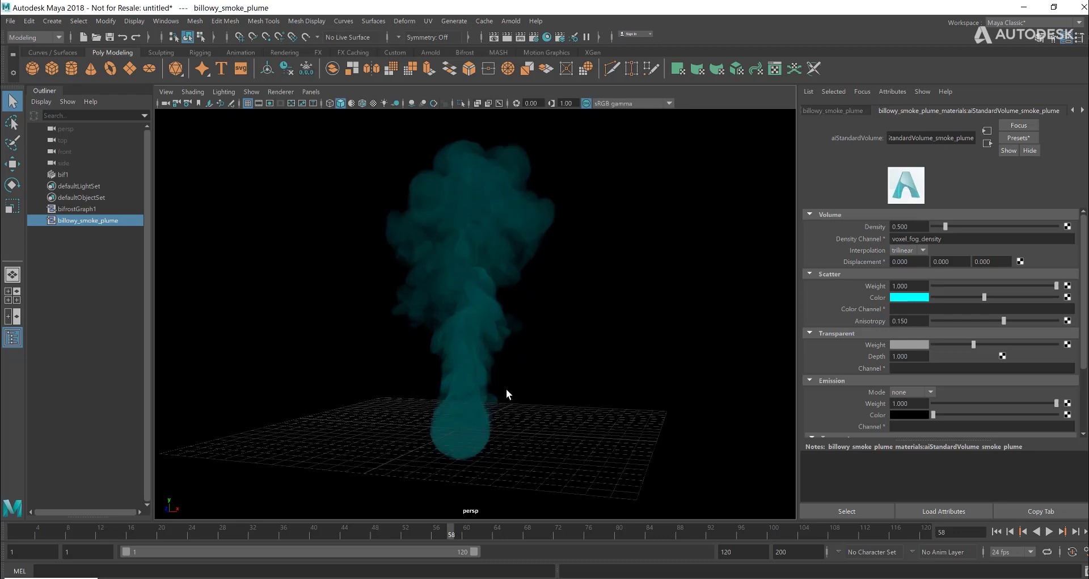
scroll(440, 447, "up", 2)
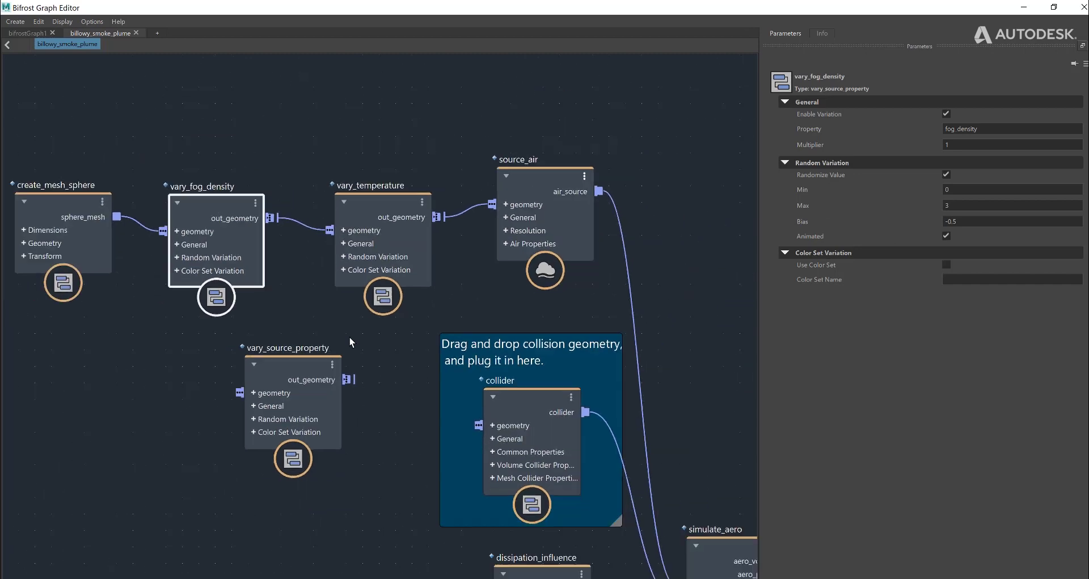
- Delete the unconnected vary_source_property node from the graph
scroll(348, 336, "down", 3)
left_click_drag(226, 159, 384, 251)
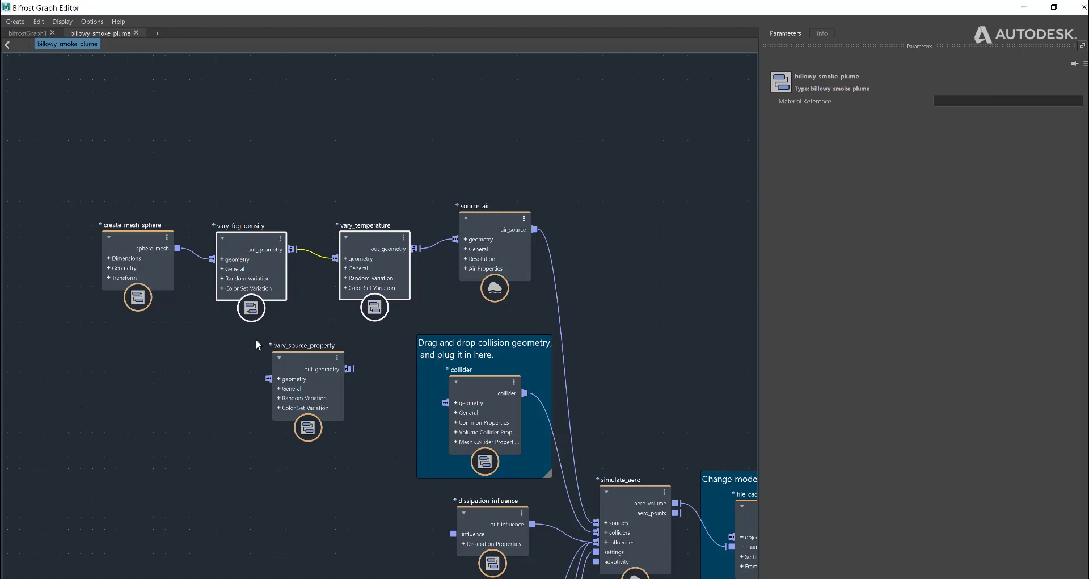
left_click_drag(254, 338, 379, 419)
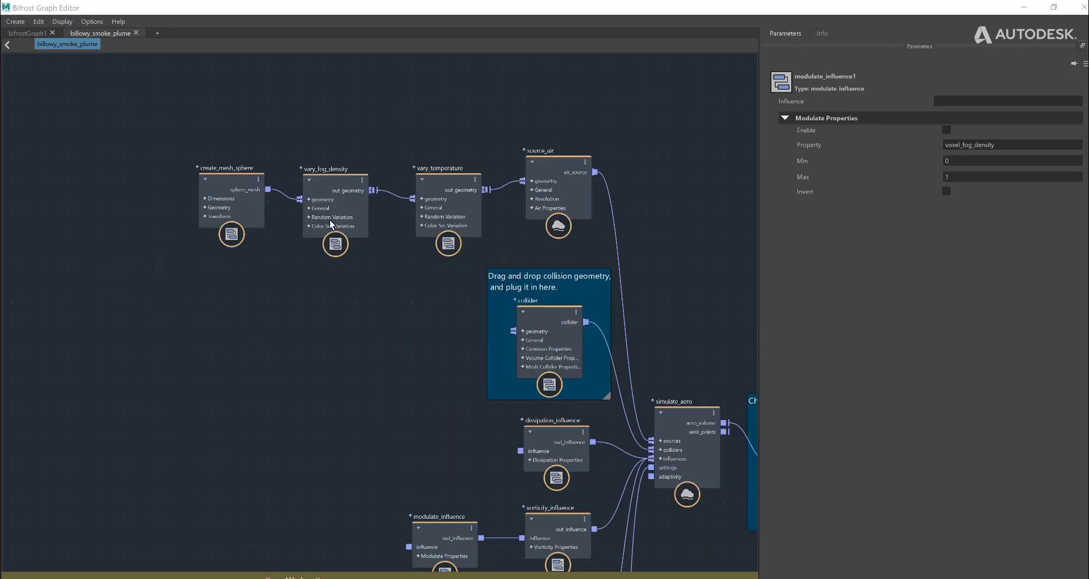
- Examine the simulate_aero node's inputs and how the influence nodes and aero_solver_settings connect to it
left_click_drag(351, 156, 455, 264)
middle_click_drag(428, 369, 352, 233)
middle_click_drag(365, 338, 296, 197)
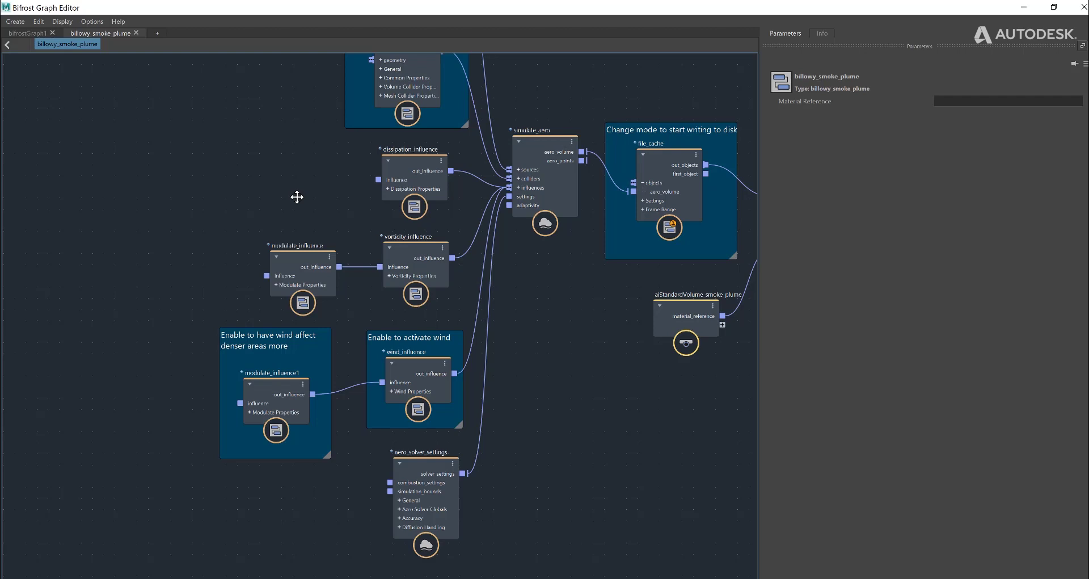
left_click(544, 182)
scroll(590, 372, "up", 2)
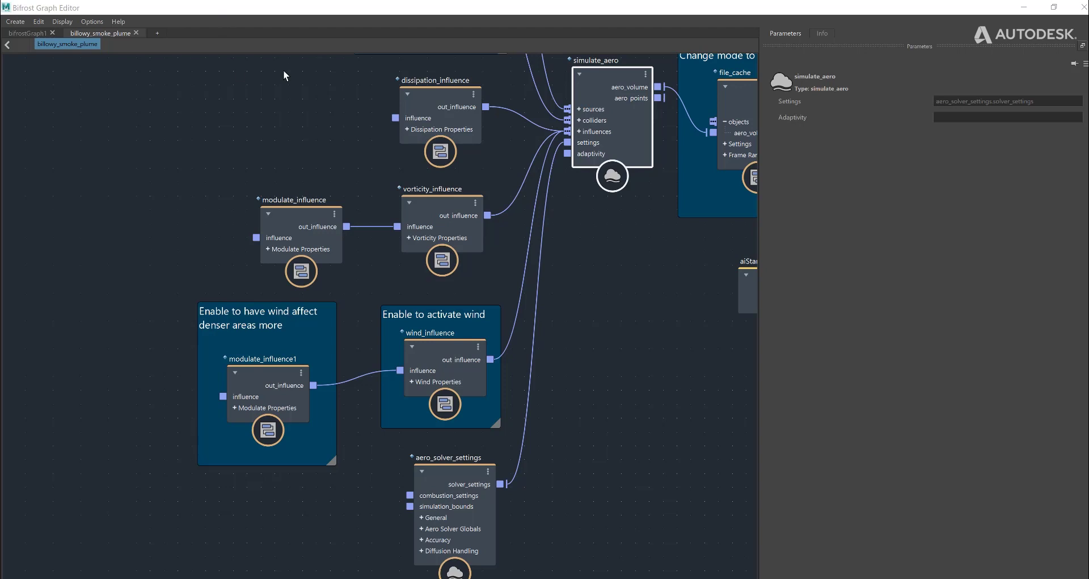
middle_click_drag(611, 236, 602, 383)
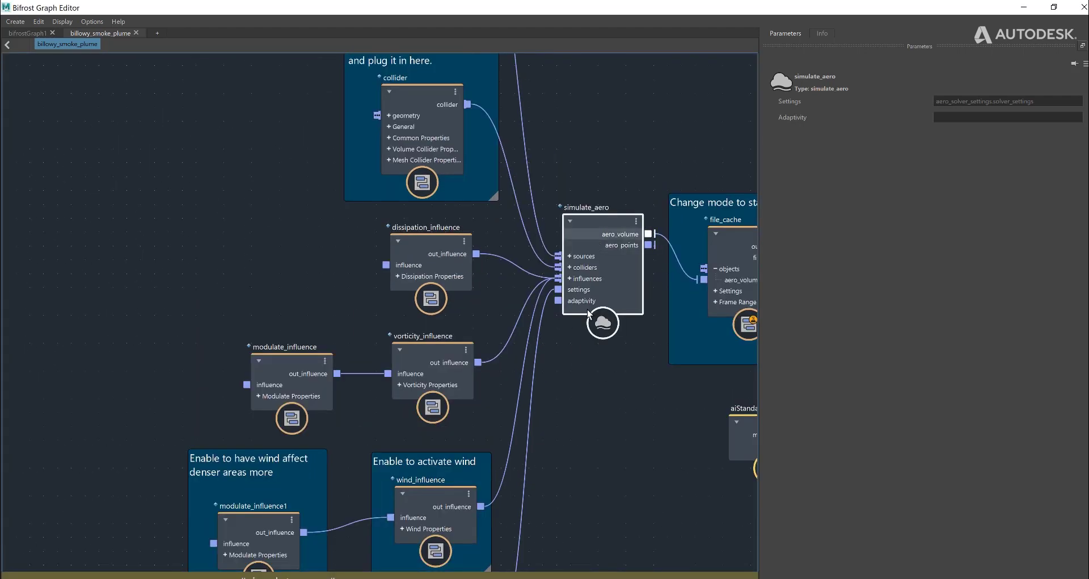
scroll(624, 272, "up", 3)
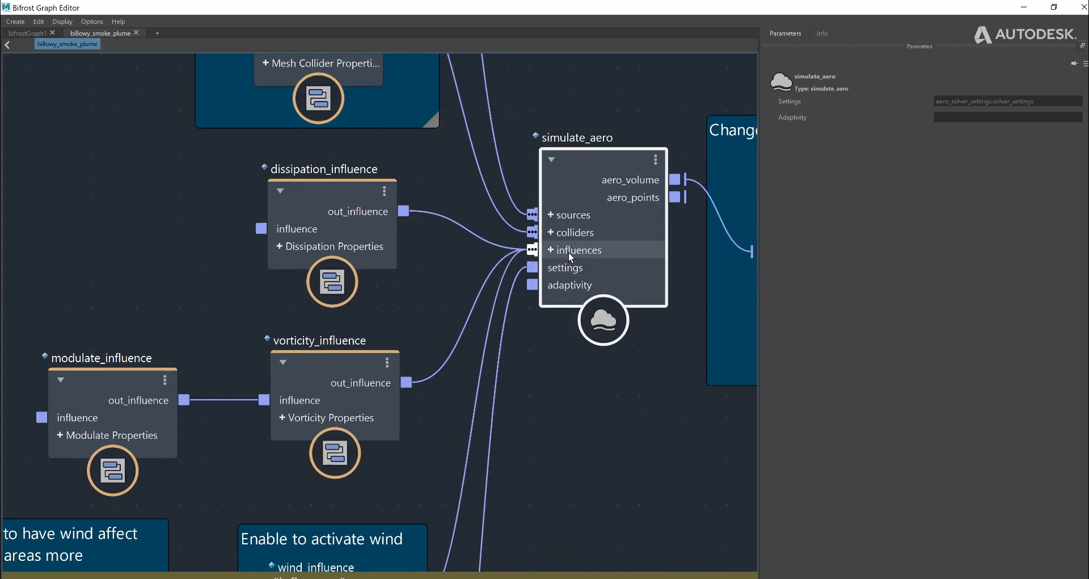
- Examine the dissipation_influence node feeding simulate_aero's influences and position it above vorticity_influence in the graph
scroll(593, 432, "down", 3)
scroll(594, 431, "down", 1)
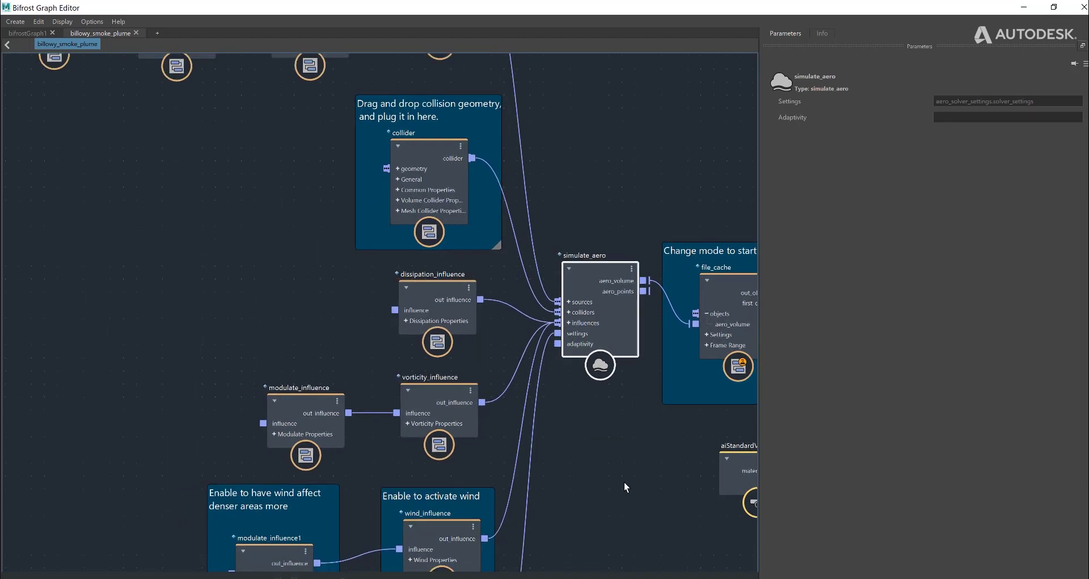
middle_click_drag(624, 483, 621, 395)
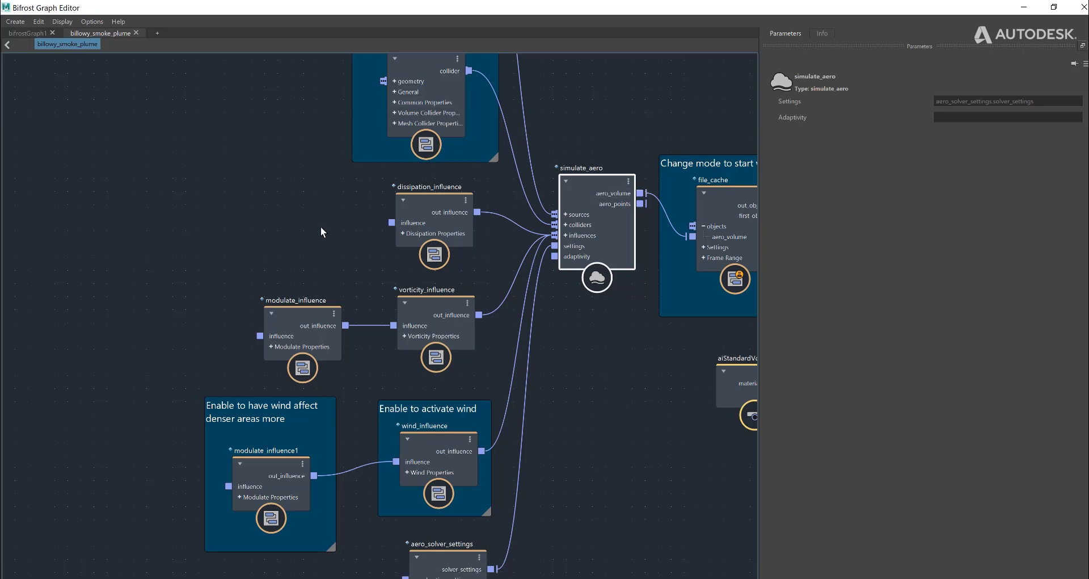
scroll(323, 244, "up", 2)
left_click(403, 210)
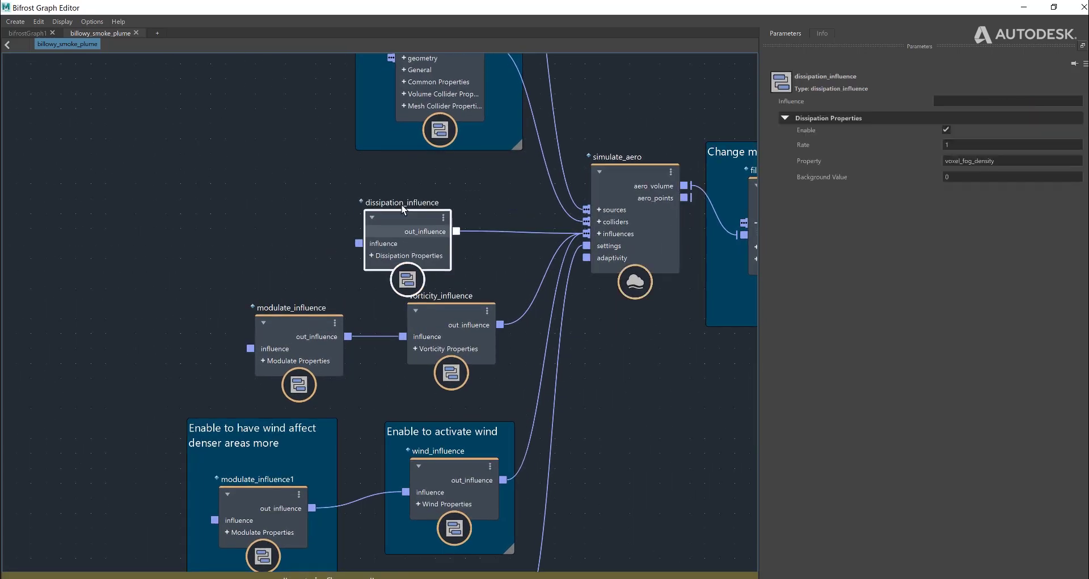
left_click_drag(403, 210, 449, 186)
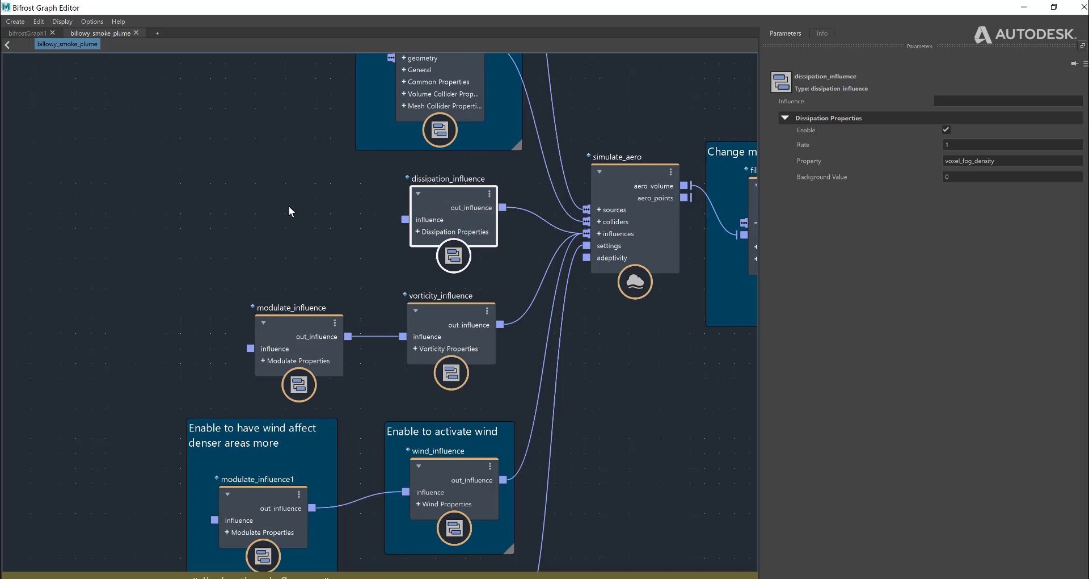
left_click(288, 206)
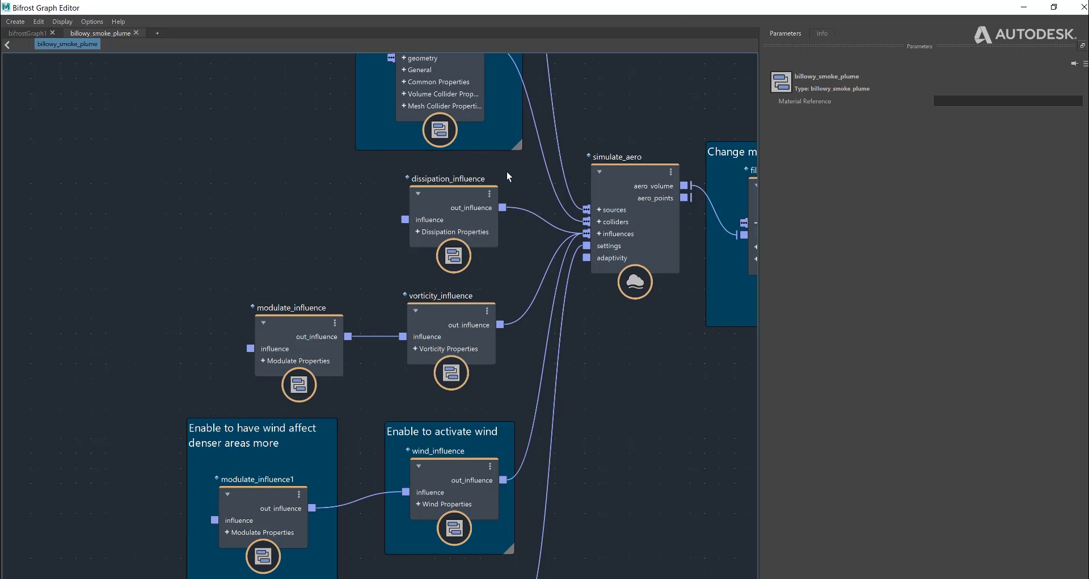
- Review the dissipation_influence node's Rate and Property settings, shifting the node around between the collider and vorticity_influence
left_click_drag(451, 199, 400, 199)
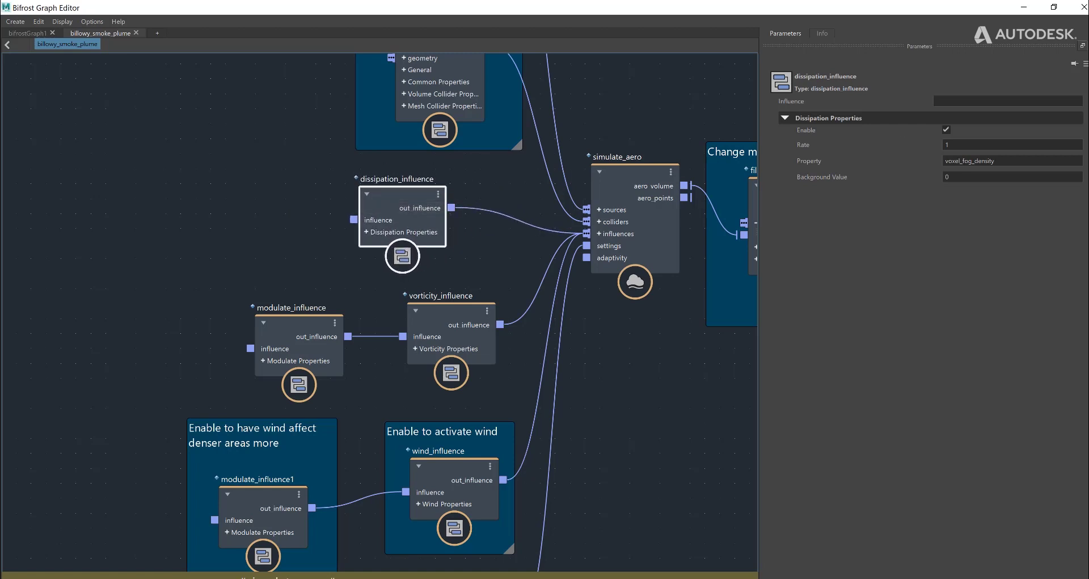
left_click_drag(998, 160, 912, 162)
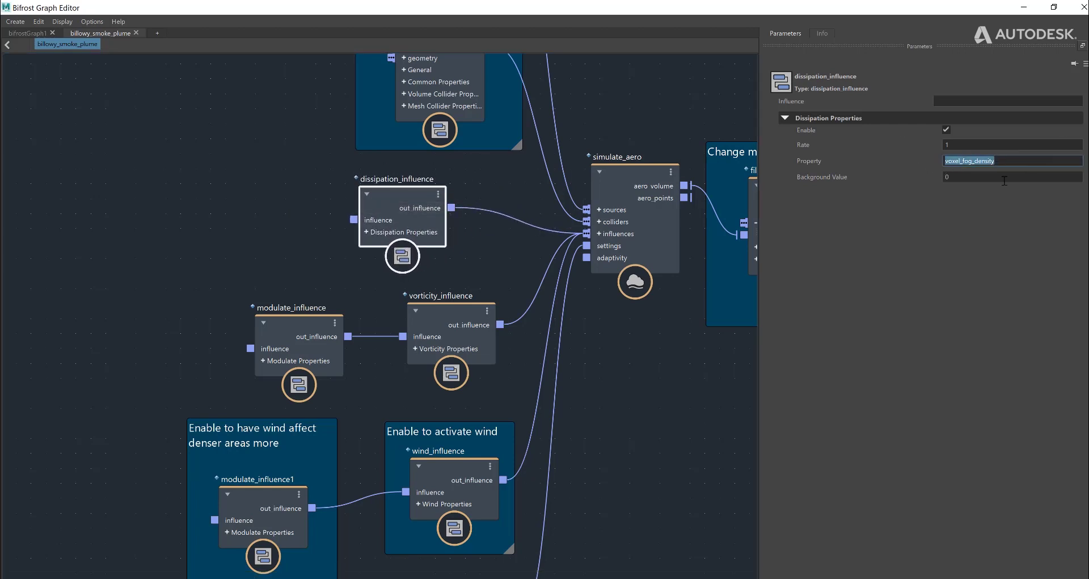
key("shift+Tab")
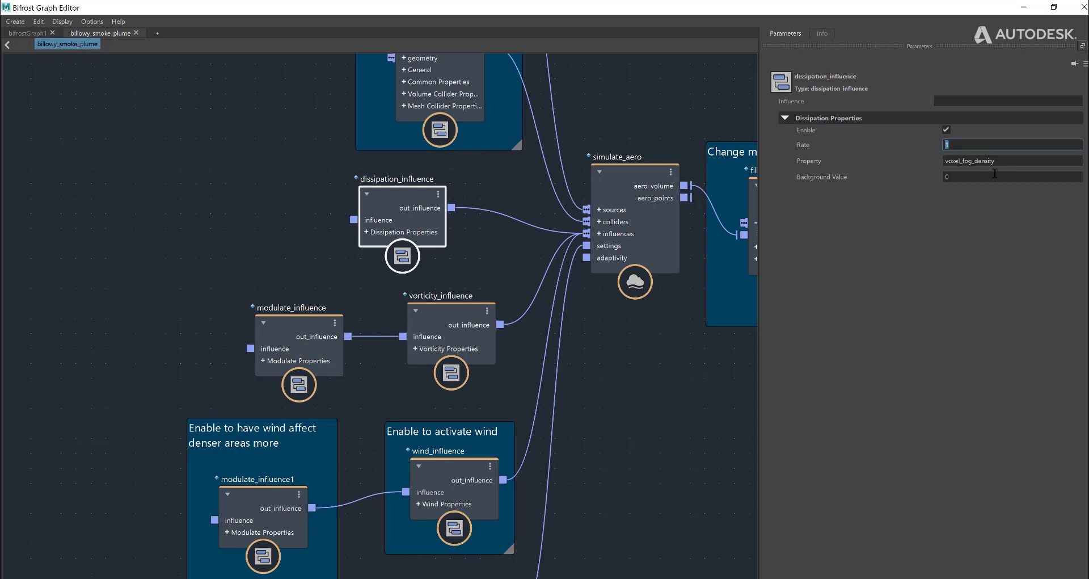
left_click_drag(945, 160, 1024, 158)
left_click(1024, 158)
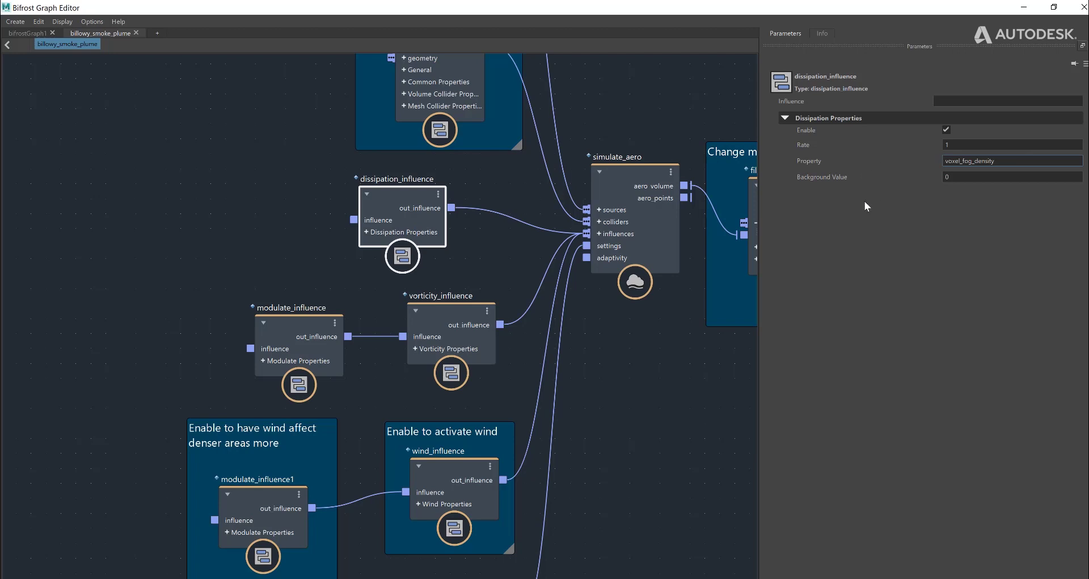
mouse_move(430, 196)
left_mouse_down()
mouse_move(437, 185)
mouse_move(432, 208)
left_mouse_up()
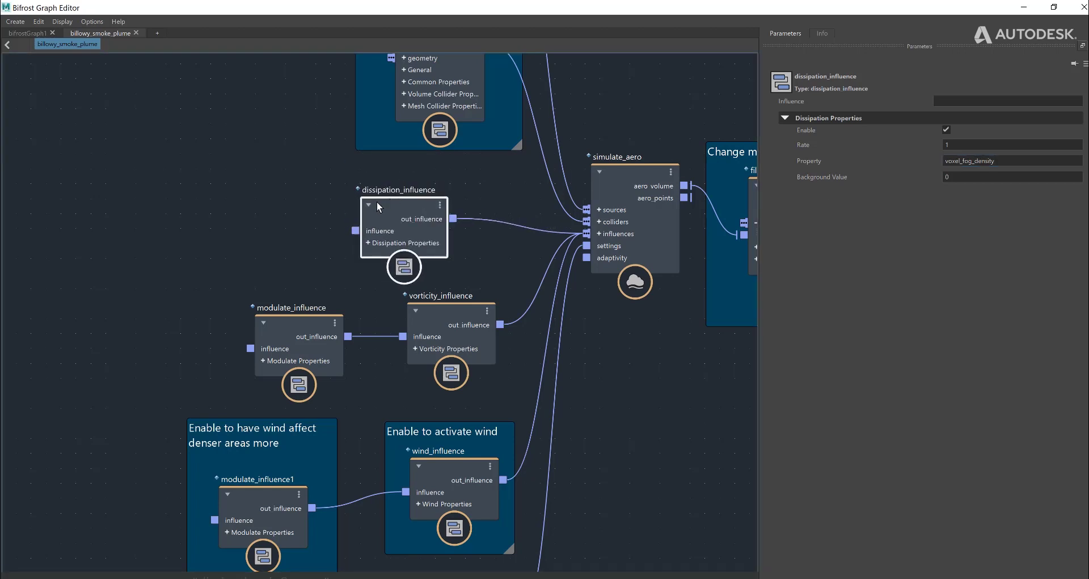
left_click_drag(406, 193, 430, 177)
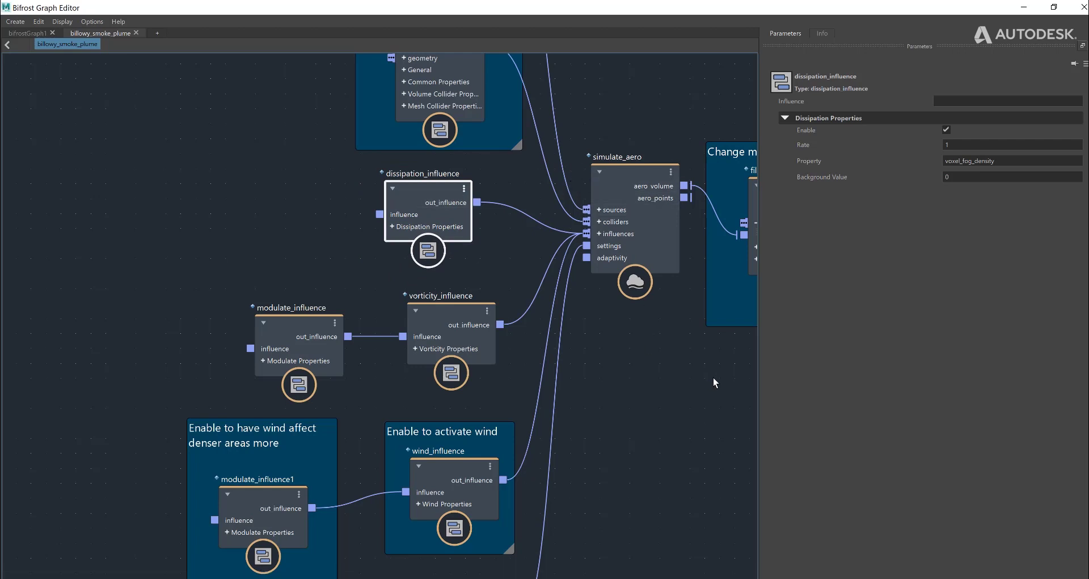
- Review the vorticity_influence node's Vorticity Properties and its connections to modulate_influence and simulate_aero
left_click_drag(471, 318, 446, 309)
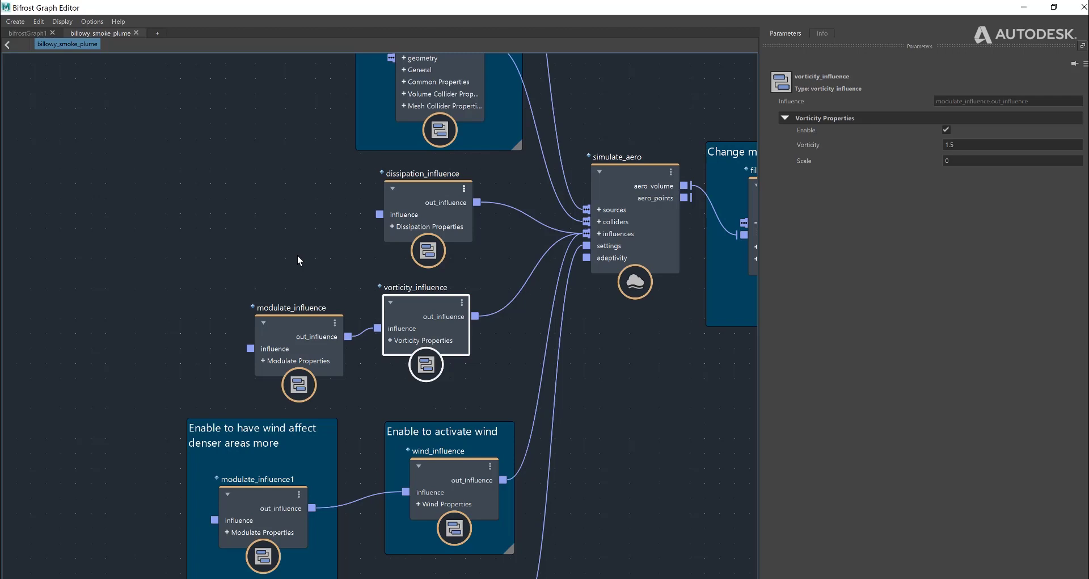
scroll(297, 254, "down", 3)
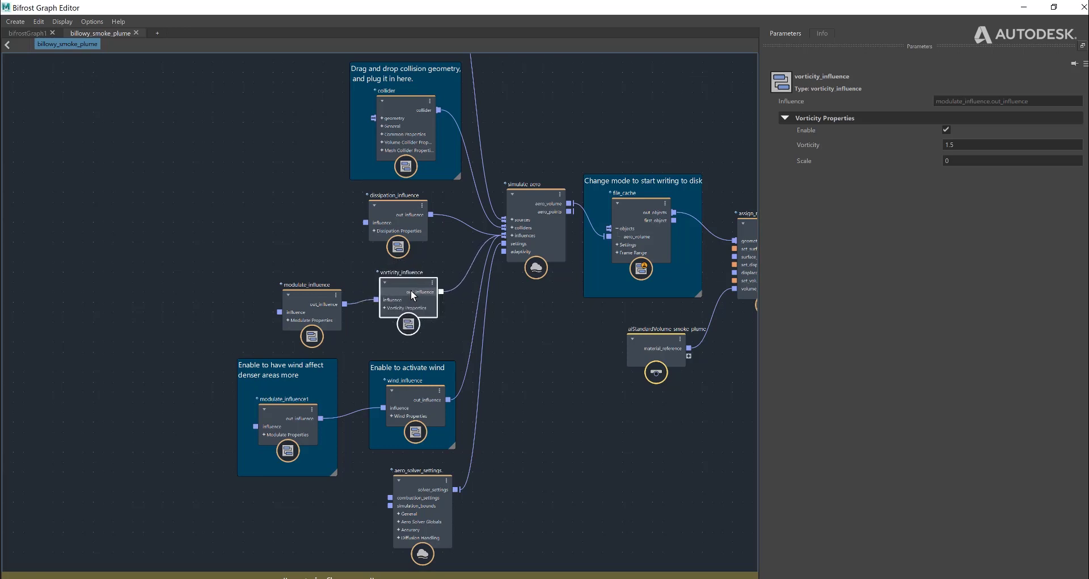
mouse_move(412, 291)
left_mouse_down()
mouse_move(397, 287)
mouse_move(416, 292)
left_mouse_up()
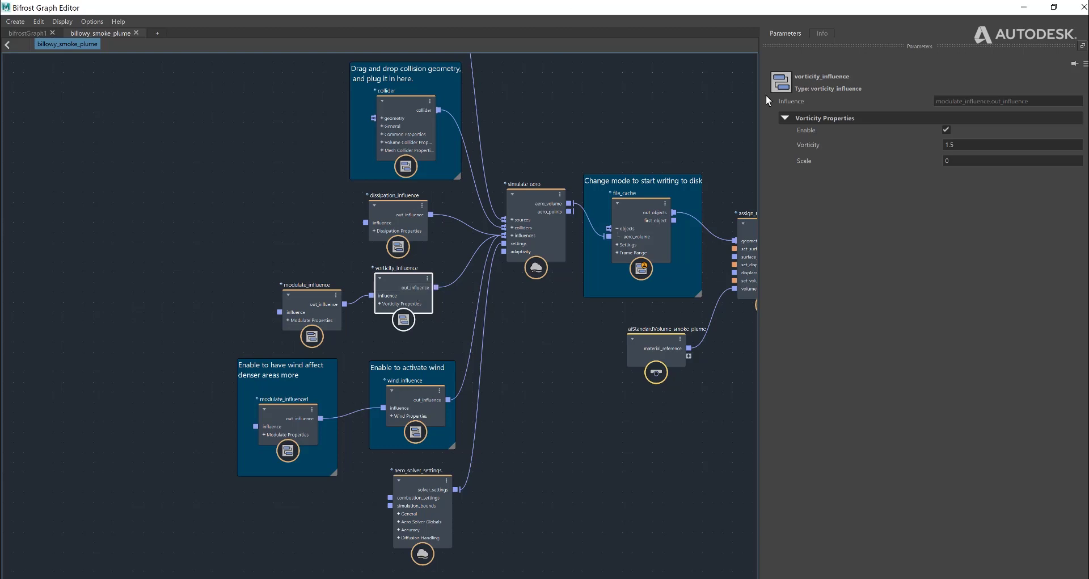
key("alt+Tab")
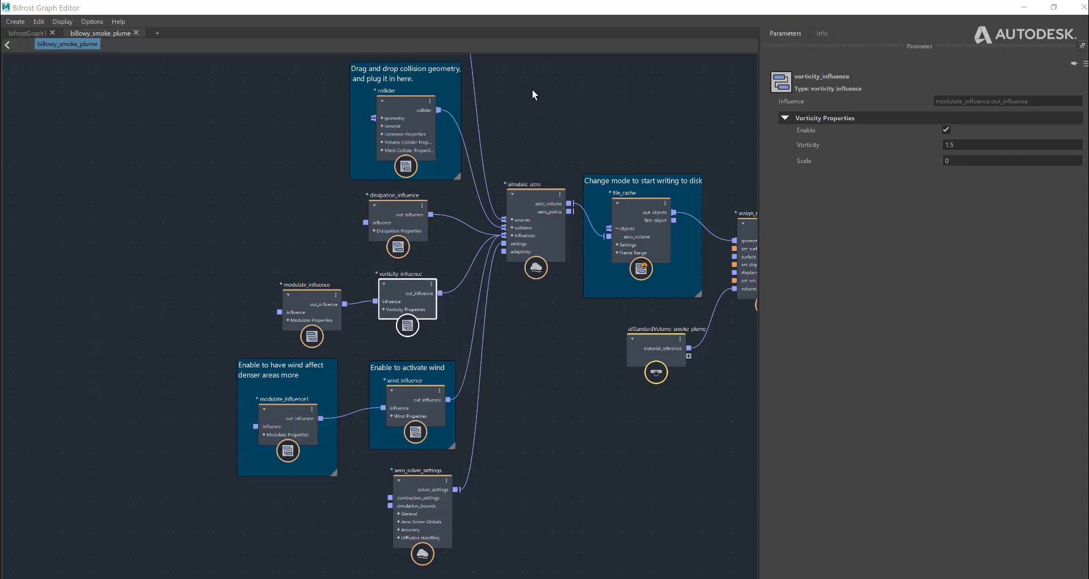
left_click_drag(425, 296, 429, 295)
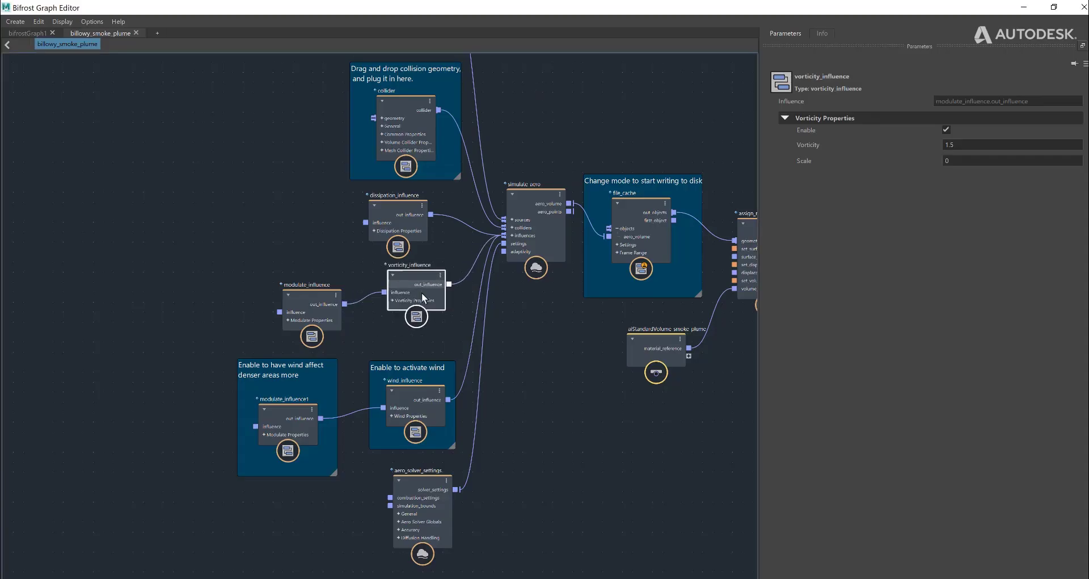
- Disconnect modulate_influence from vorticity_influence and move it away from the other influence nodes
left_click(365, 323)
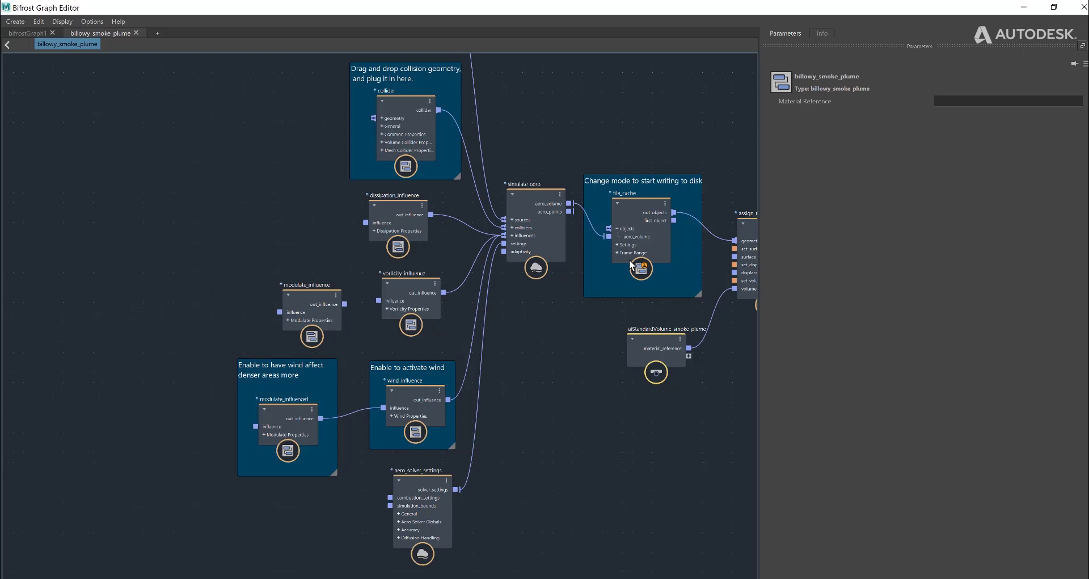
left_click_drag(312, 295, 224, 231)
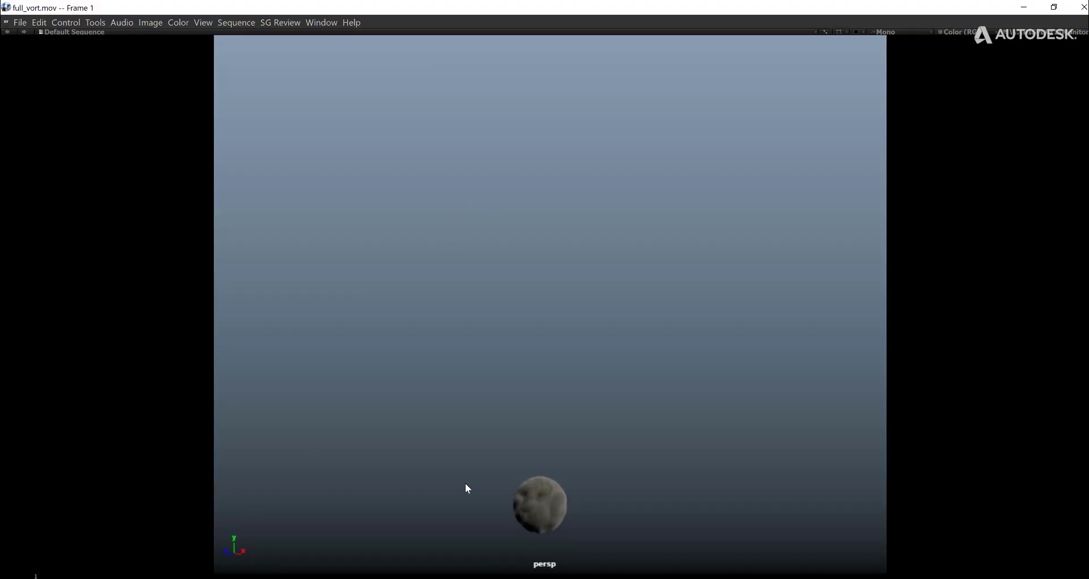
- Play the full_vort.mov clip and scrub through its frames to inspect the smoke plume with full vorticity
key("space")
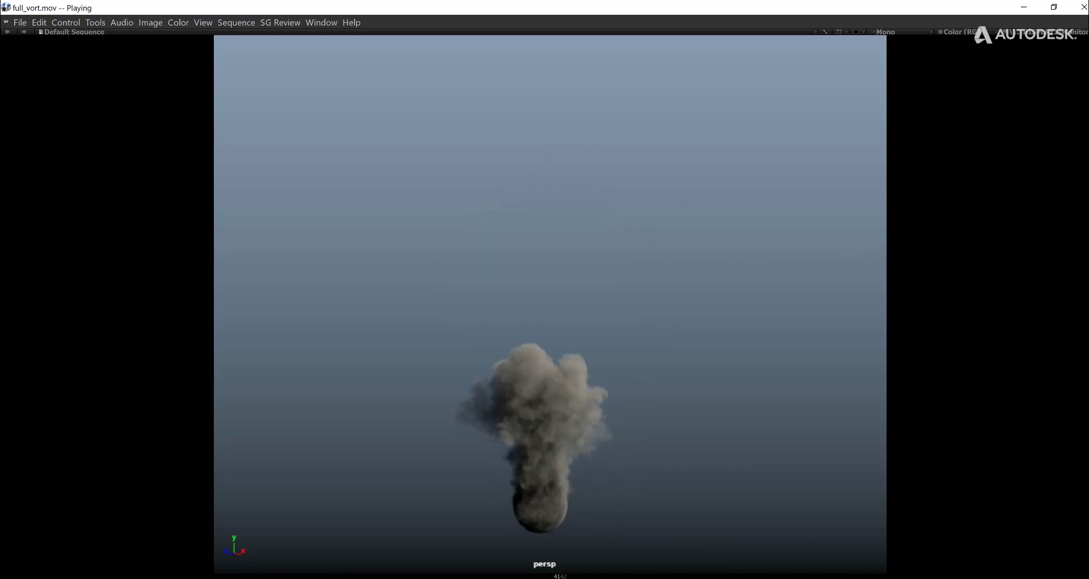
key("space")
left_click_drag(674, 577, 440, 577)
key("Right")
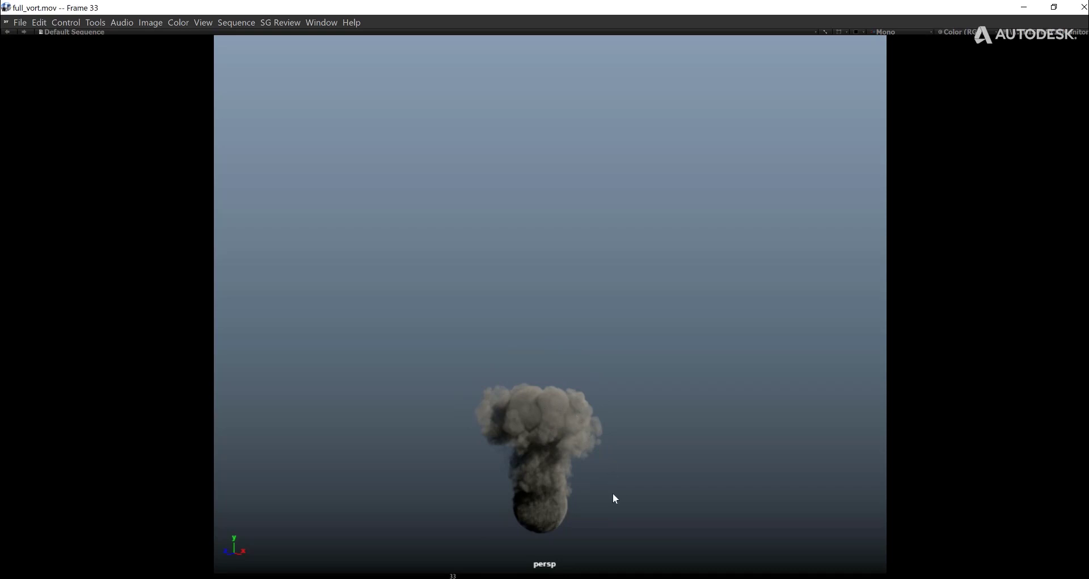
left_click_drag(457, 576, 1066, 574)
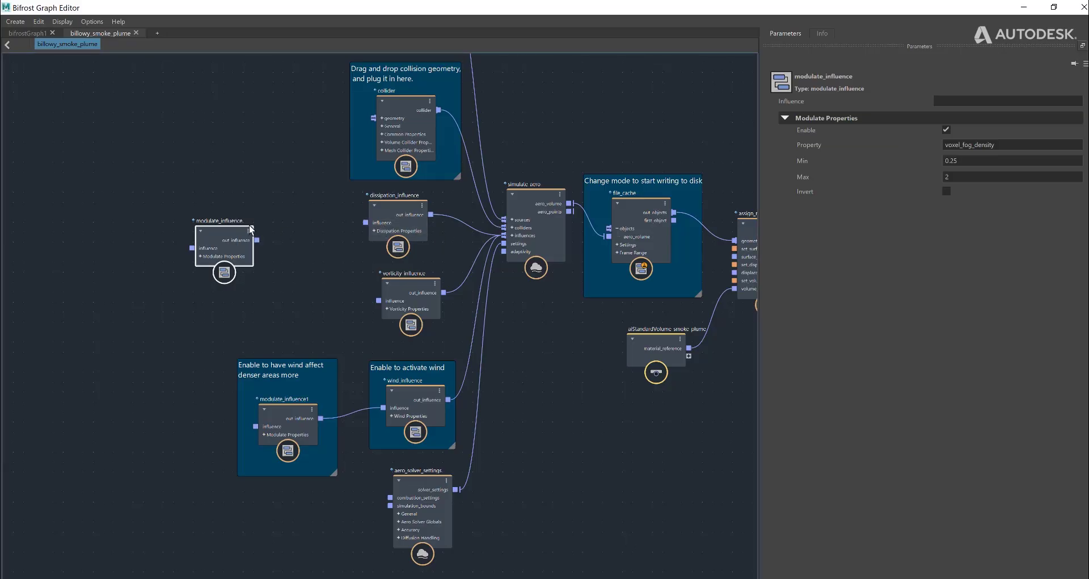
- Back in the Bifrost graph, reposition modulate_influence beside vorticity_influence and review its Property, Min and Max settings
left_click_drag(250, 227, 303, 262)
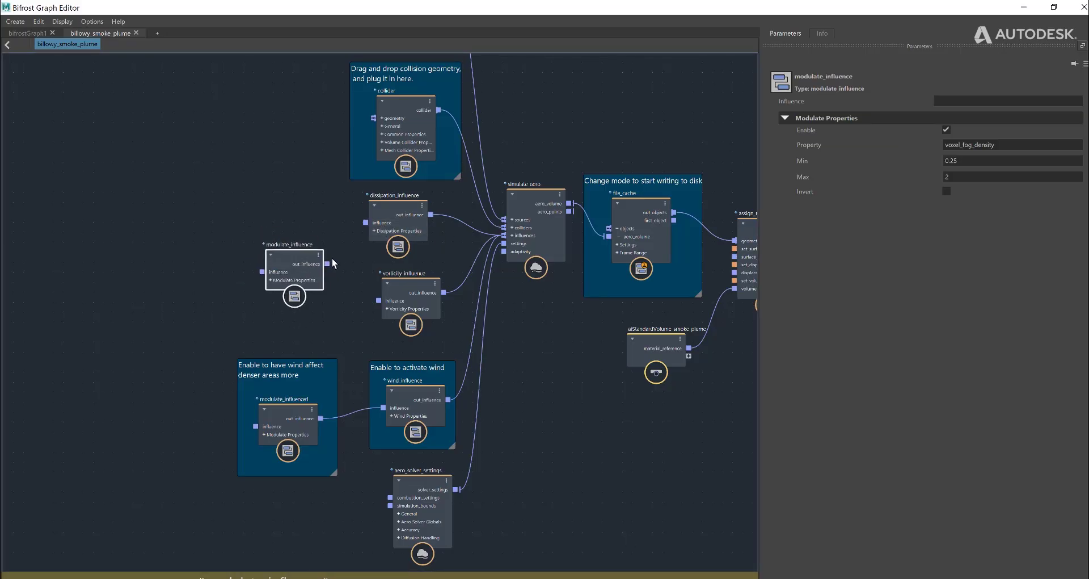
left_click_drag(294, 262, 306, 255)
left_click_drag(401, 288, 384, 286)
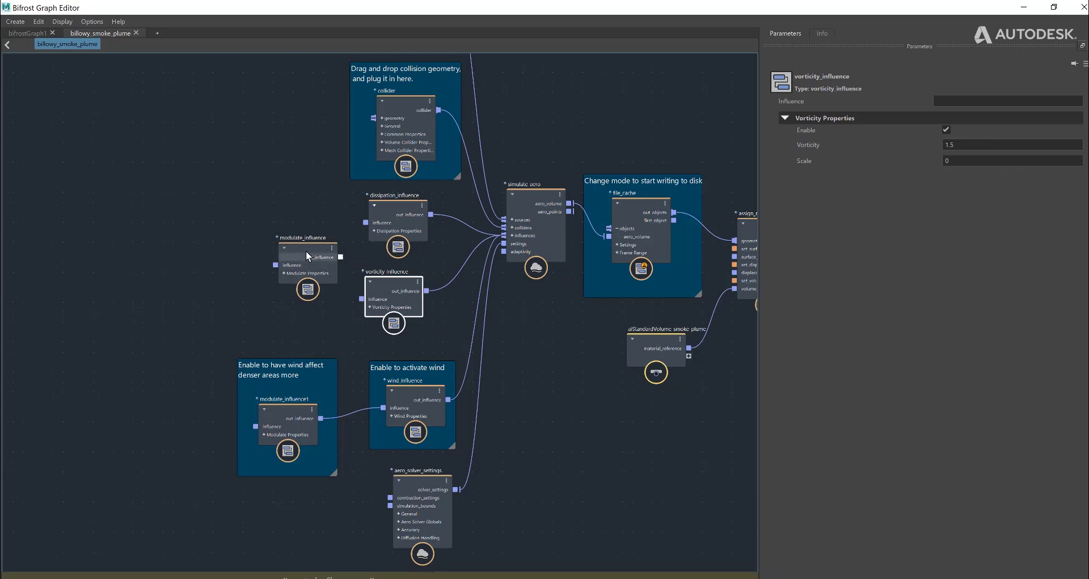
left_click_drag(305, 251, 263, 255)
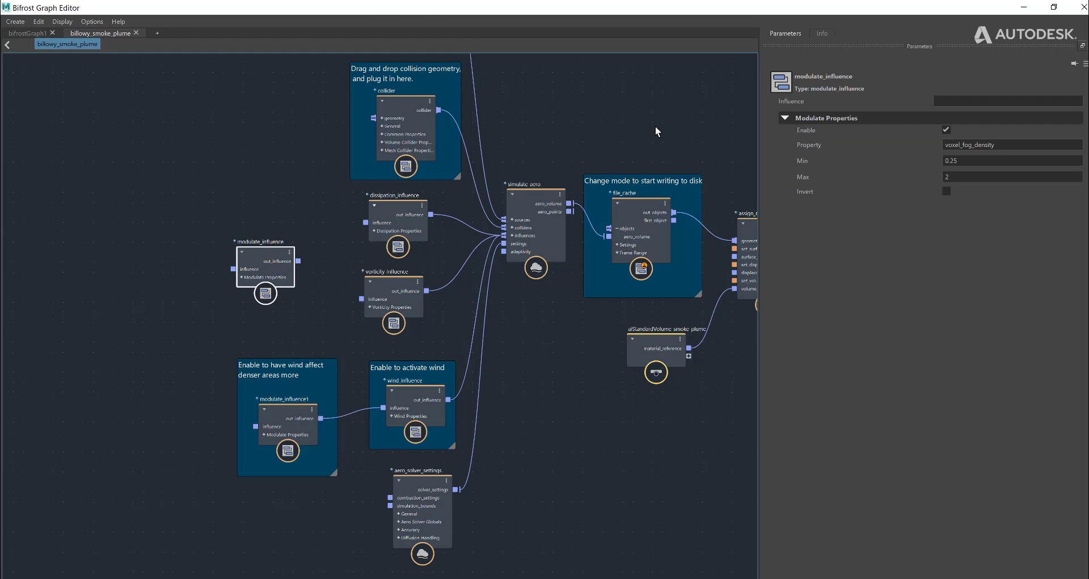
left_click_drag(1028, 145, 880, 149)
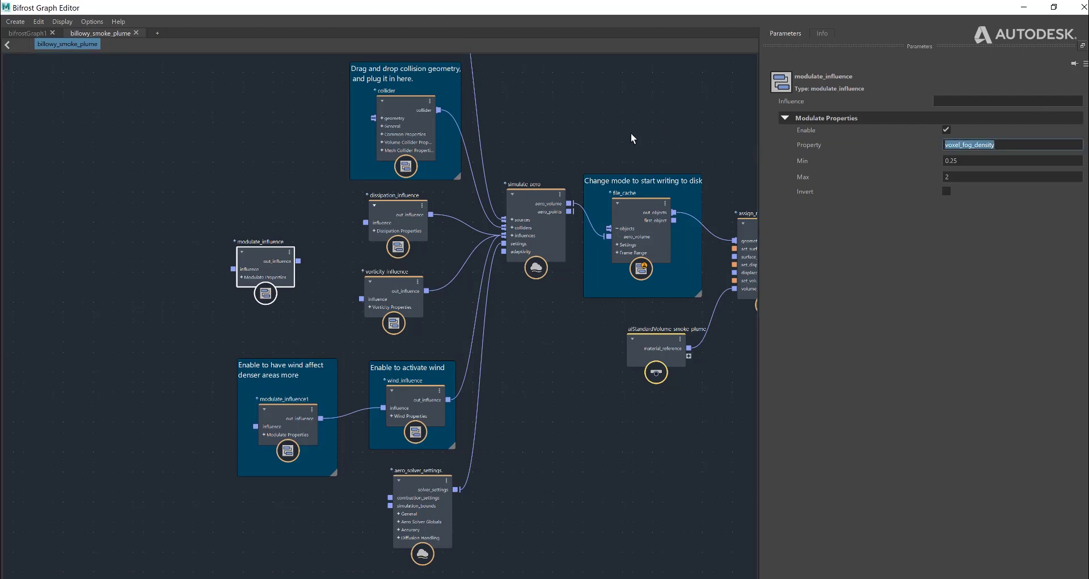
left_click(581, 131)
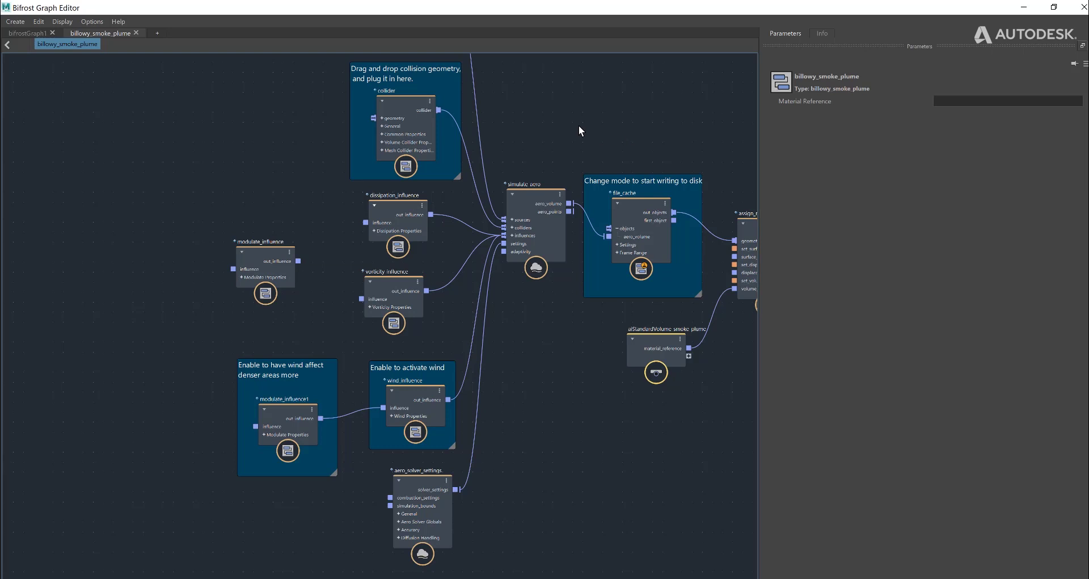
left_click(266, 256)
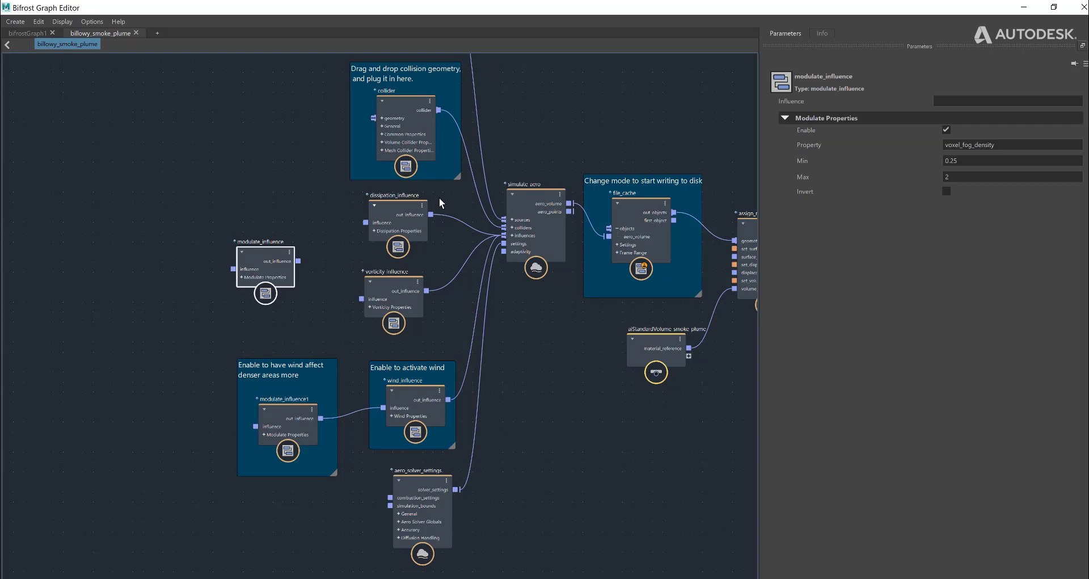
- Adjust the dissipation_influence node's position and reconnect modulate_influence's out_influence to the influence input of vorticity_influence
left_click(411, 214)
left_click_drag(410, 208, 412, 200)
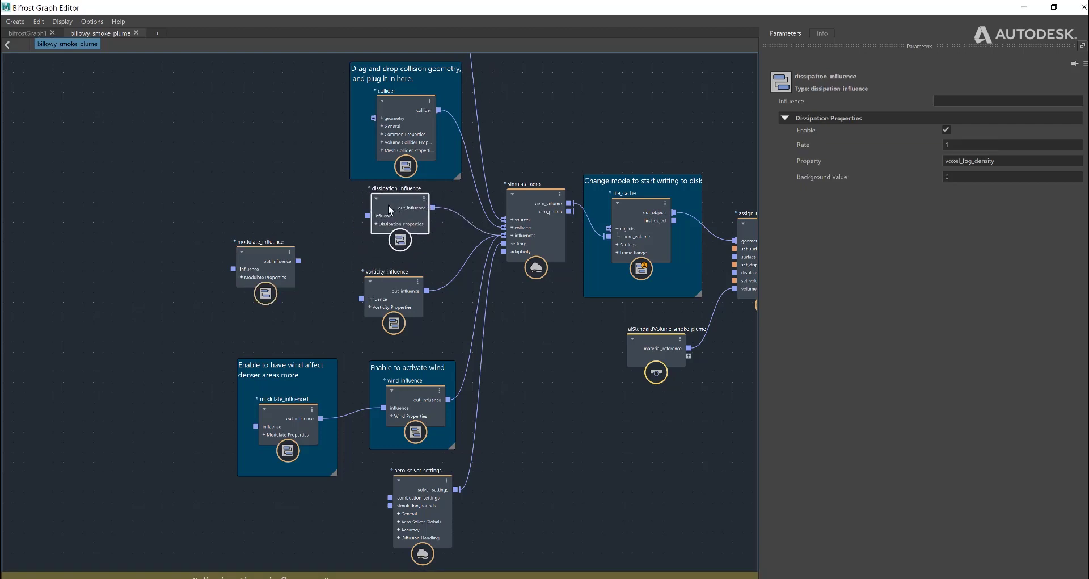
key("ctrl+z")
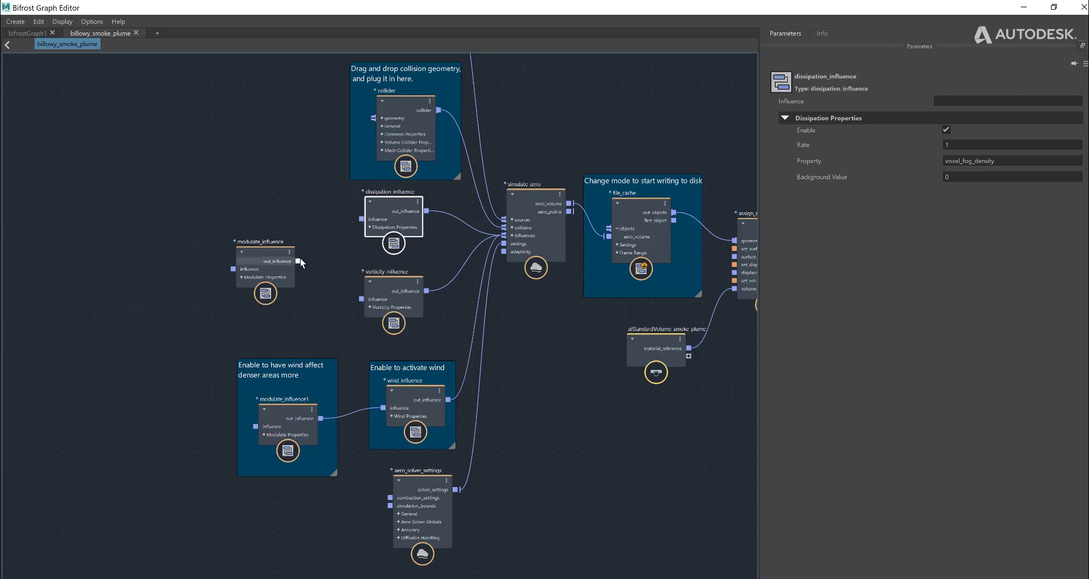
left_click_drag(361, 290, 362, 298)
- Compare vary_fog_density's property and random variation settings with modulate_influence's Modulate Properties, repositioning these nodes in the graph
middle_click_drag(240, 165, 326, 290)
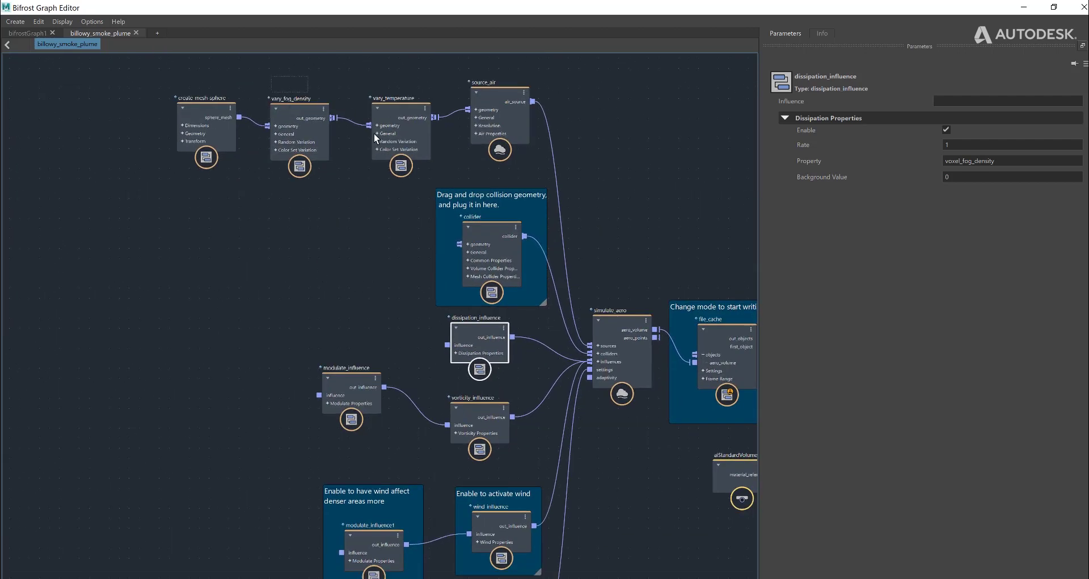
left_click_drag(400, 165, 400, 164)
mouse_move(391, 112)
left_mouse_down()
mouse_move(383, 138)
mouse_move(409, 128)
mouse_move(390, 117)
left_mouse_up()
left_click(309, 130)
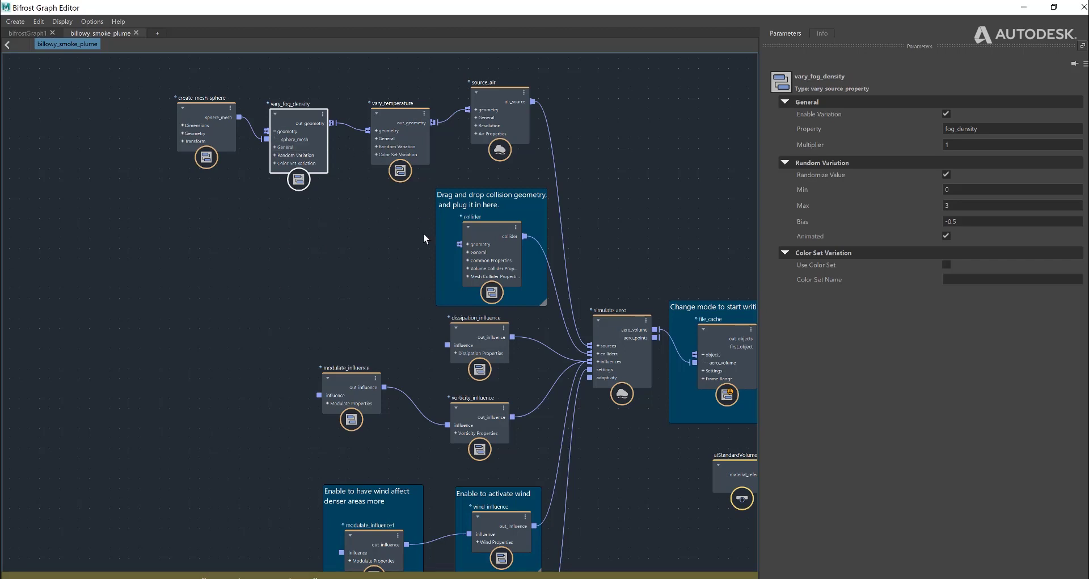
left_click_drag(357, 386, 340, 373)
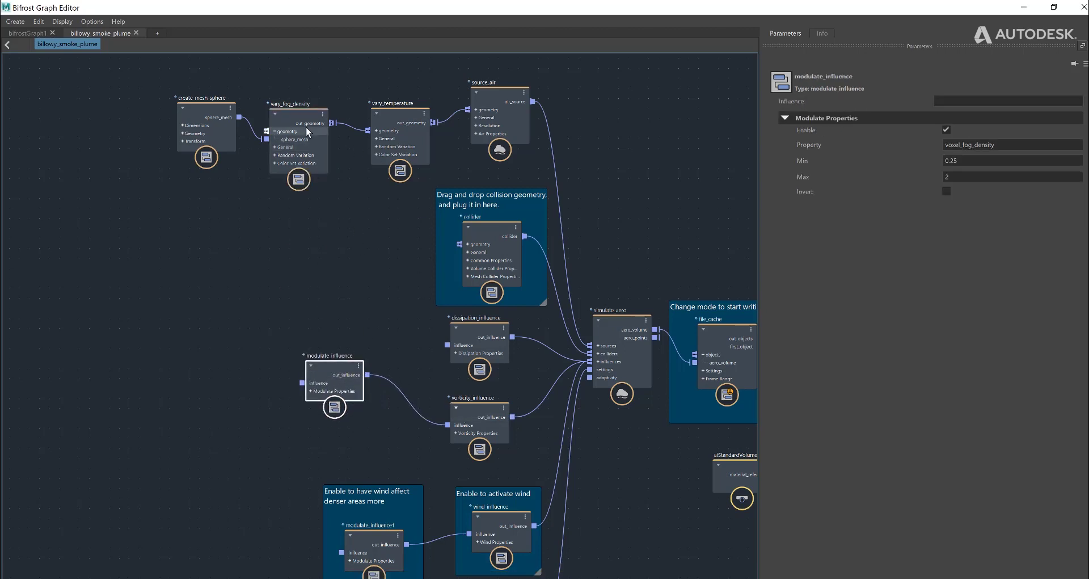
left_click_drag(305, 127, 304, 147)
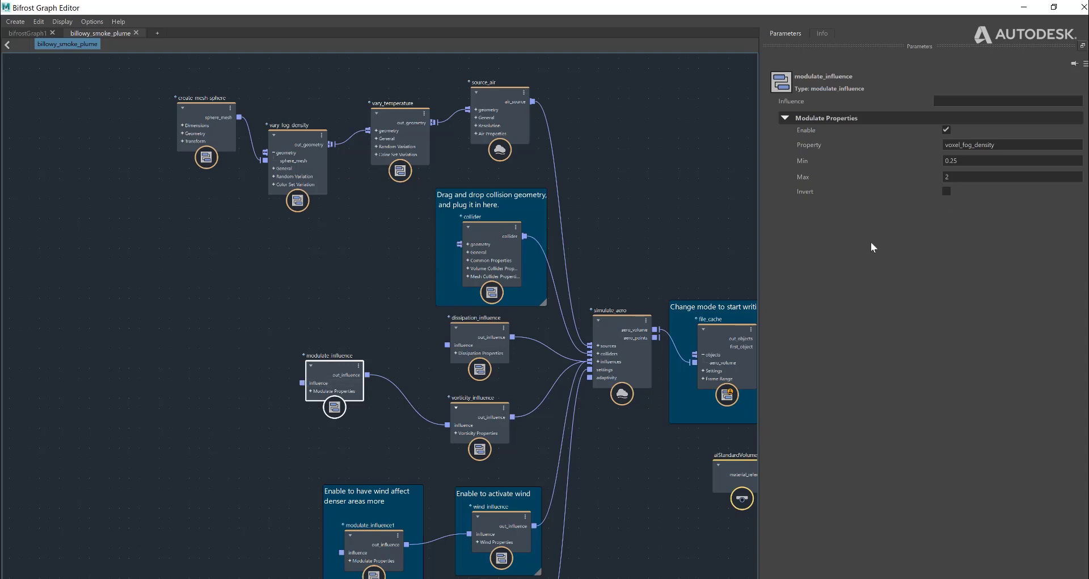
- Move vorticity_influence closer to modulate_influence and view its Vorticity Properties
scroll(394, 437, "up", 3)
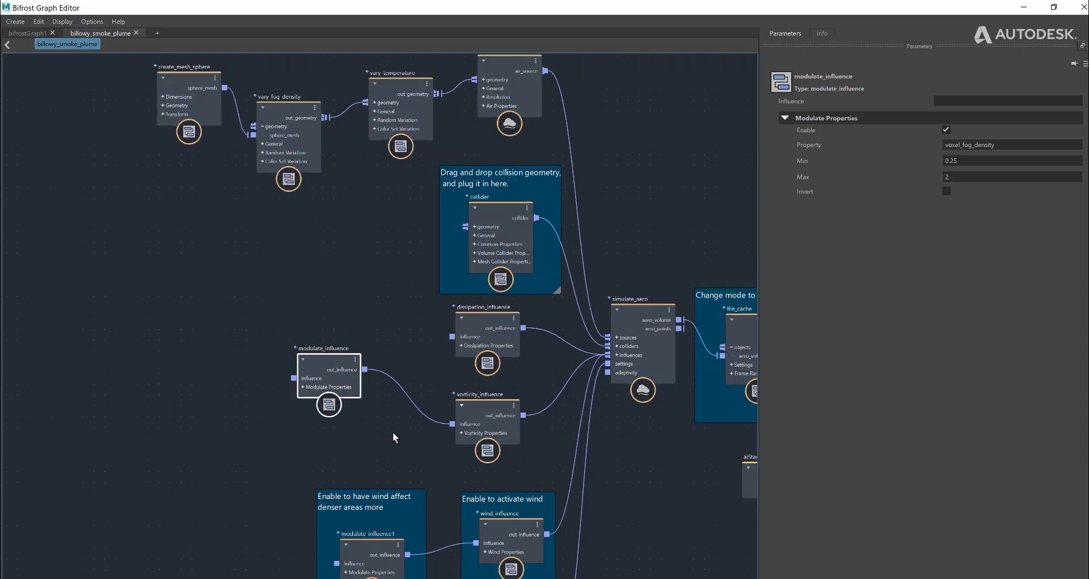
left_click_drag(505, 423, 445, 400)
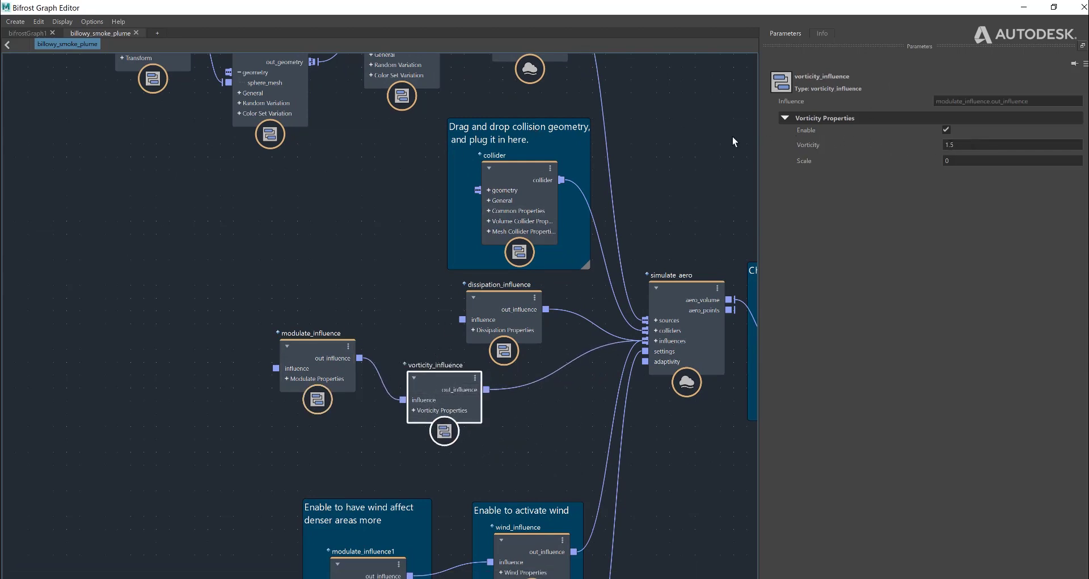
- Compare modulate_influence's Property, Min and Max settings with the Vorticity value of vorticity_influence
left_click(324, 349)
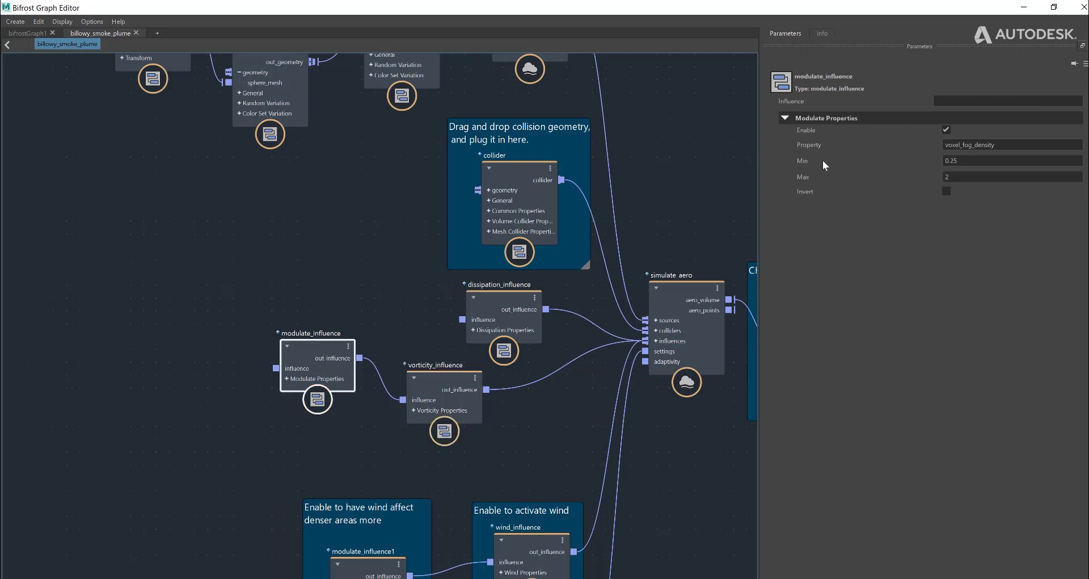
left_click(1011, 145)
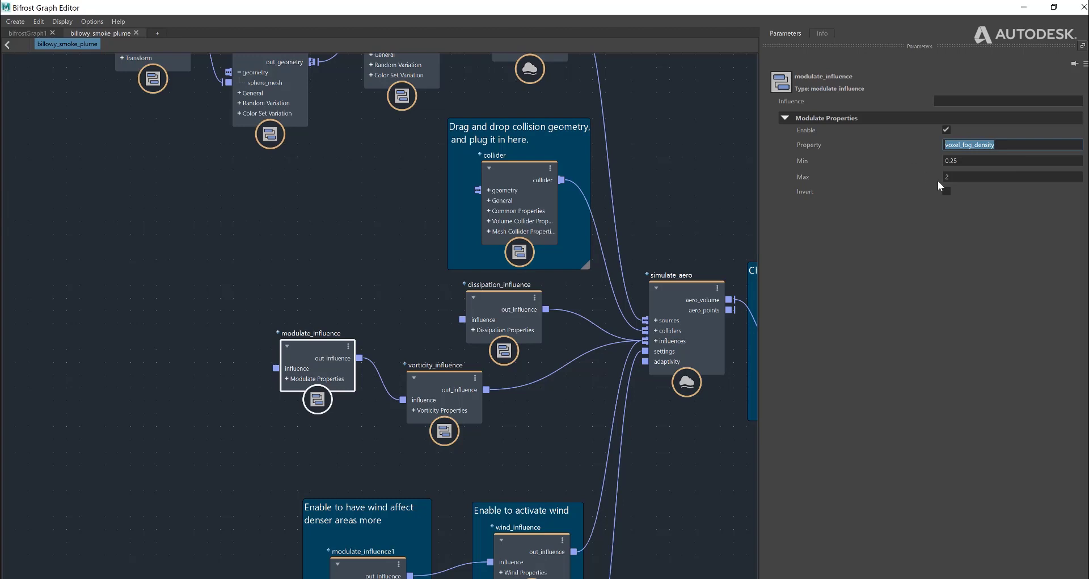
key("Tab")
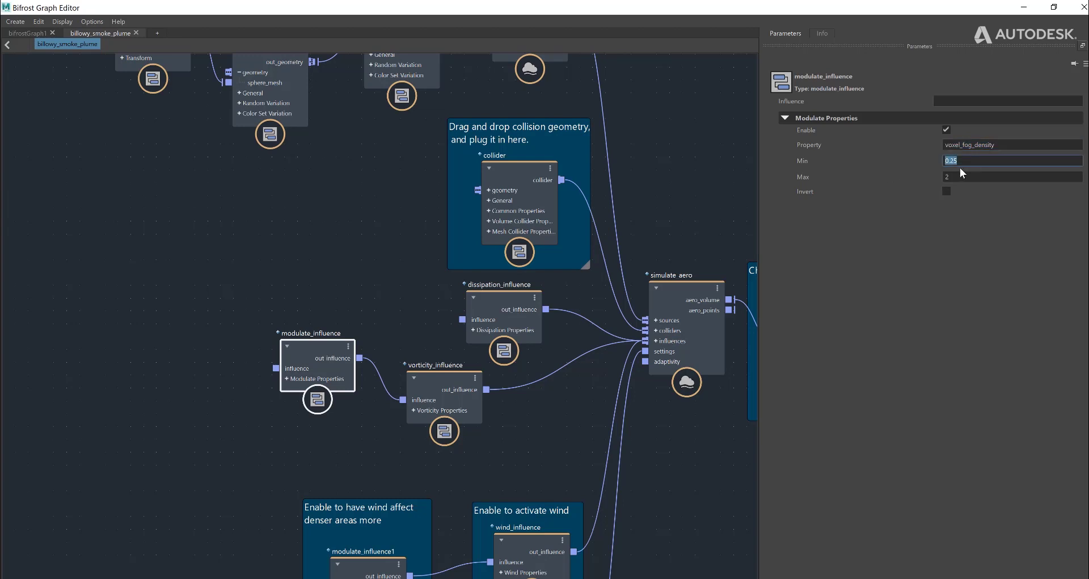
left_click(442, 382)
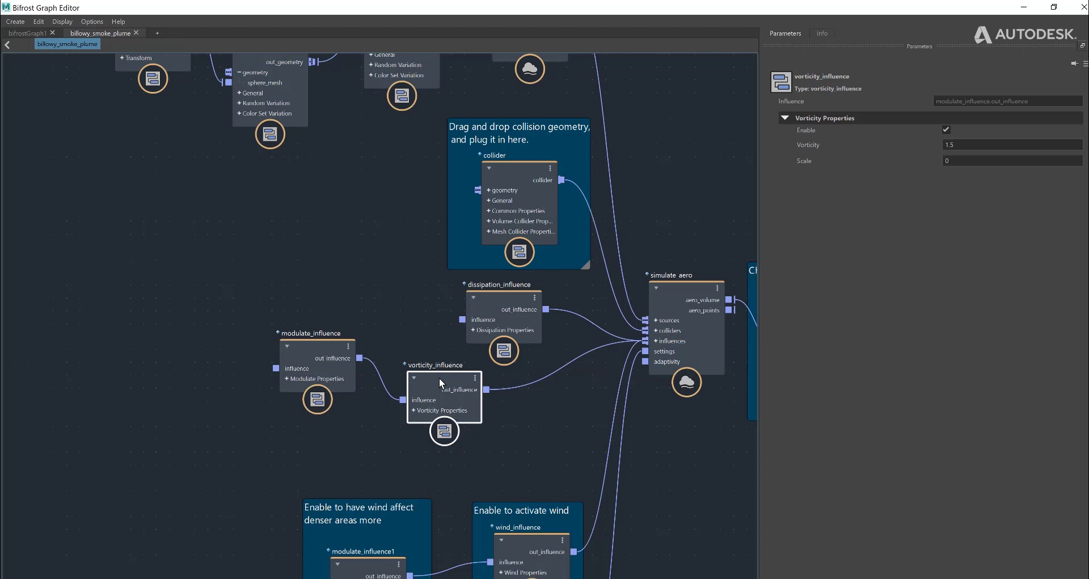
left_click(345, 357)
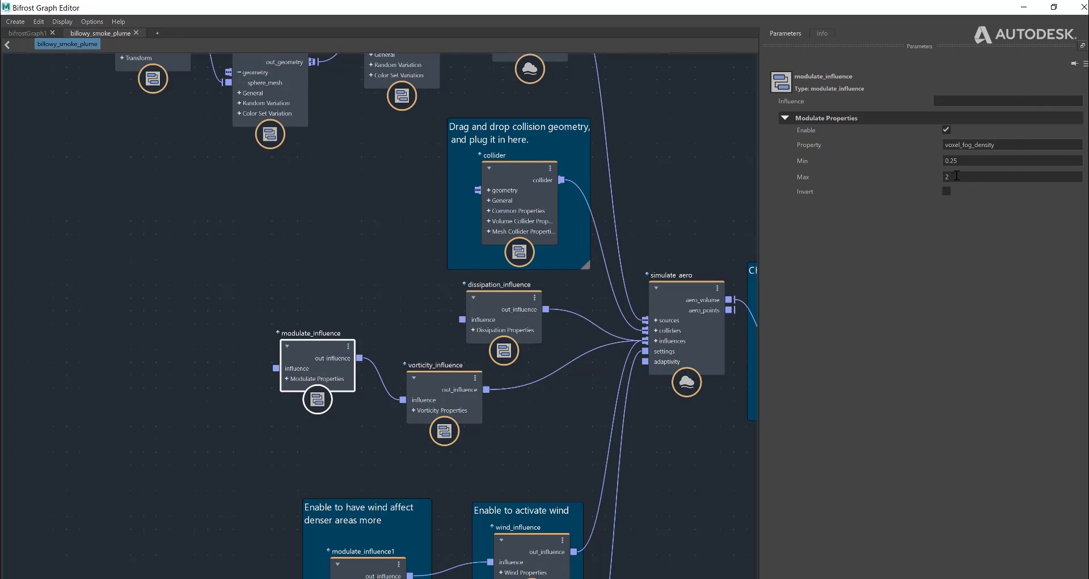
key("ctrl+z")
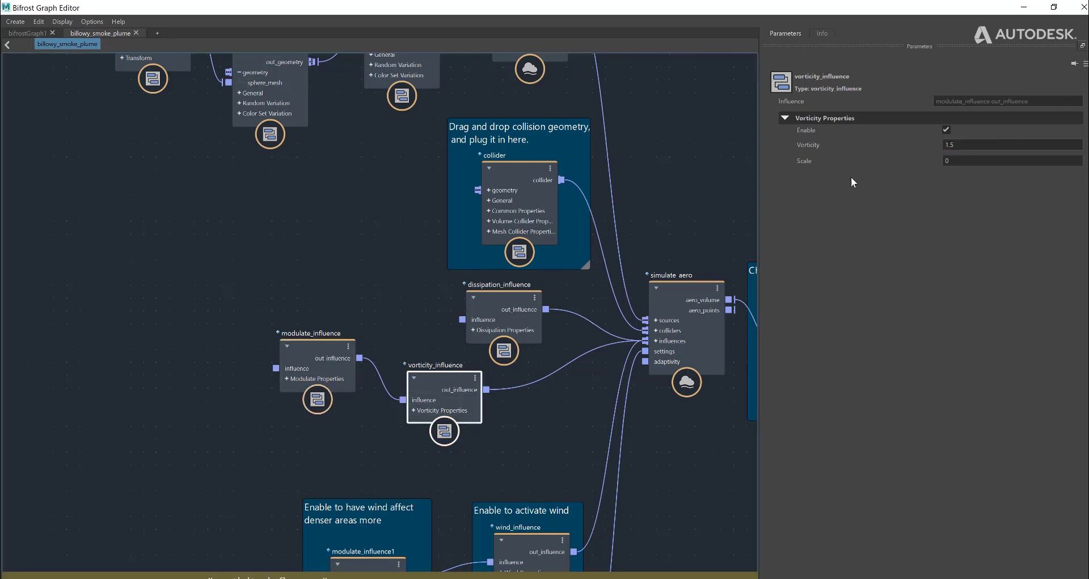
left_click(982, 145)
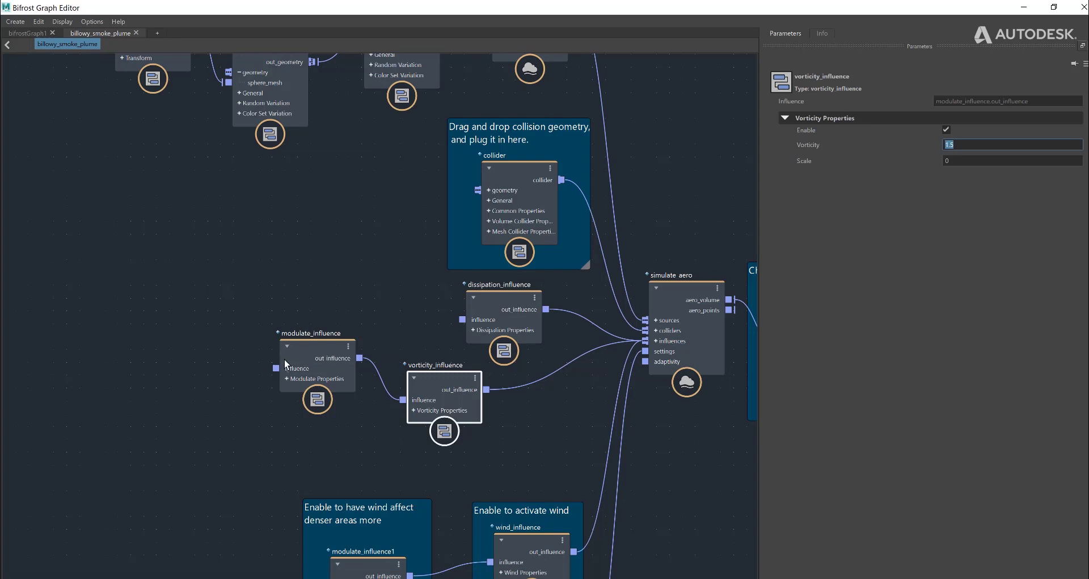
left_click(305, 345)
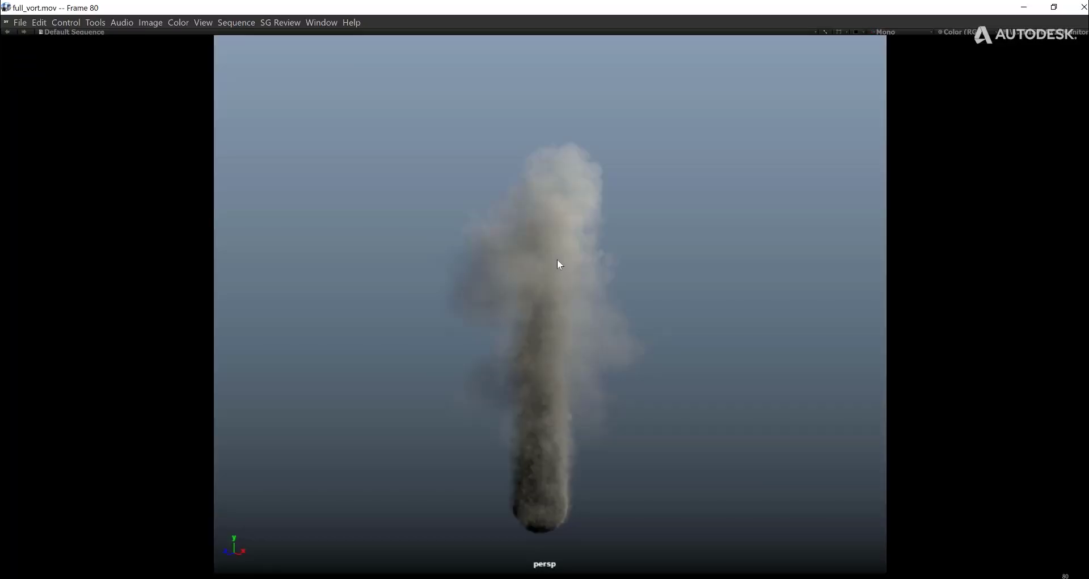
- In the video player, start a new session, load mod_vort.mov and play the modulated vorticity simulation
key("ctrl+n")
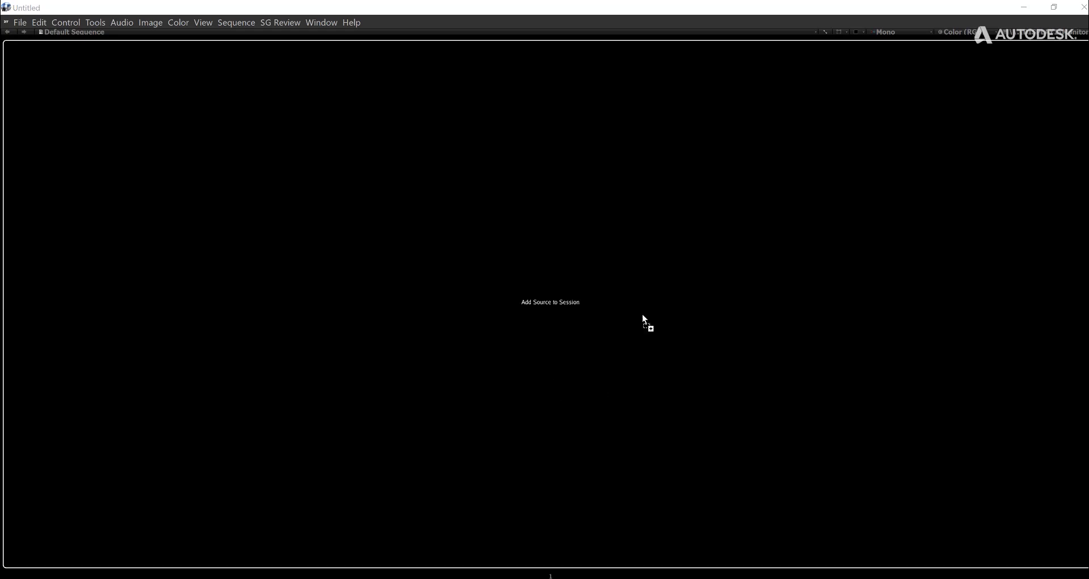
left_click_drag(642, 315, 642, 315)
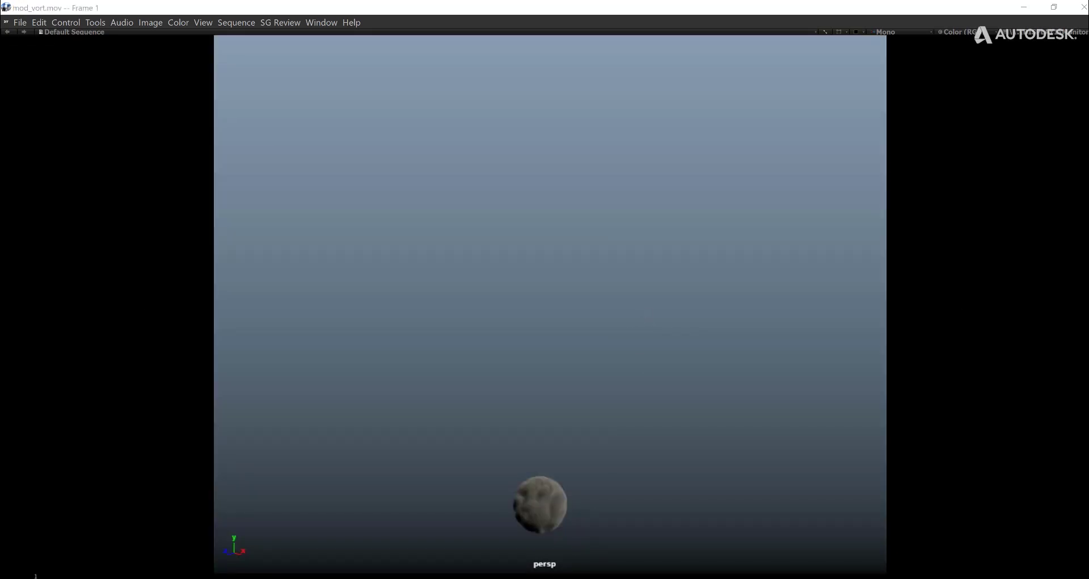
key("space")
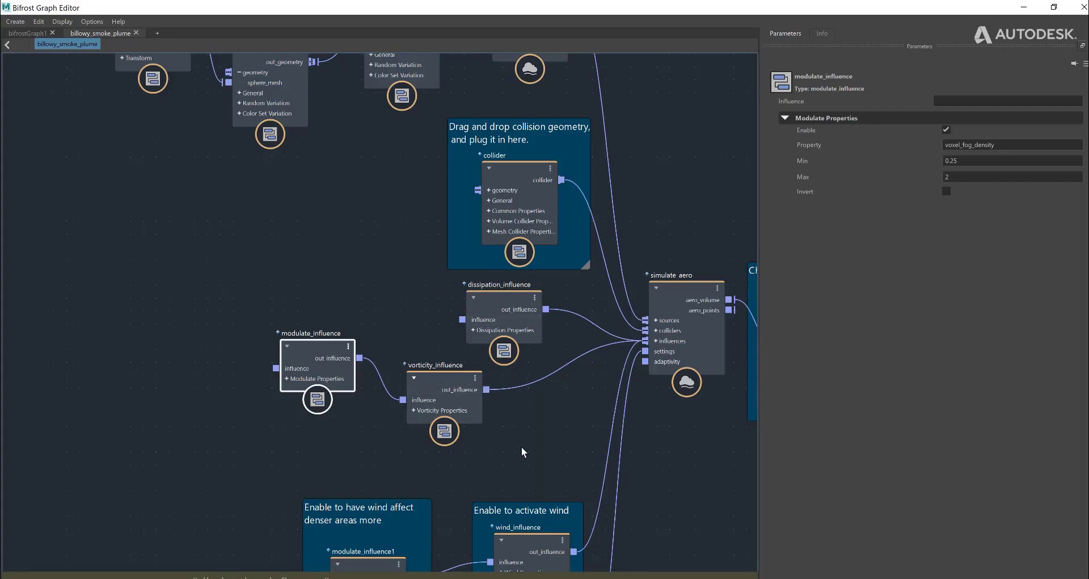
- Back in the Bifrost graph, view wind_influence's Wind Properties and reposition wind_influence and modulate_influence1 inside their backdrops
middle_click_drag(523, 452, 478, 203)
left_click(487, 292)
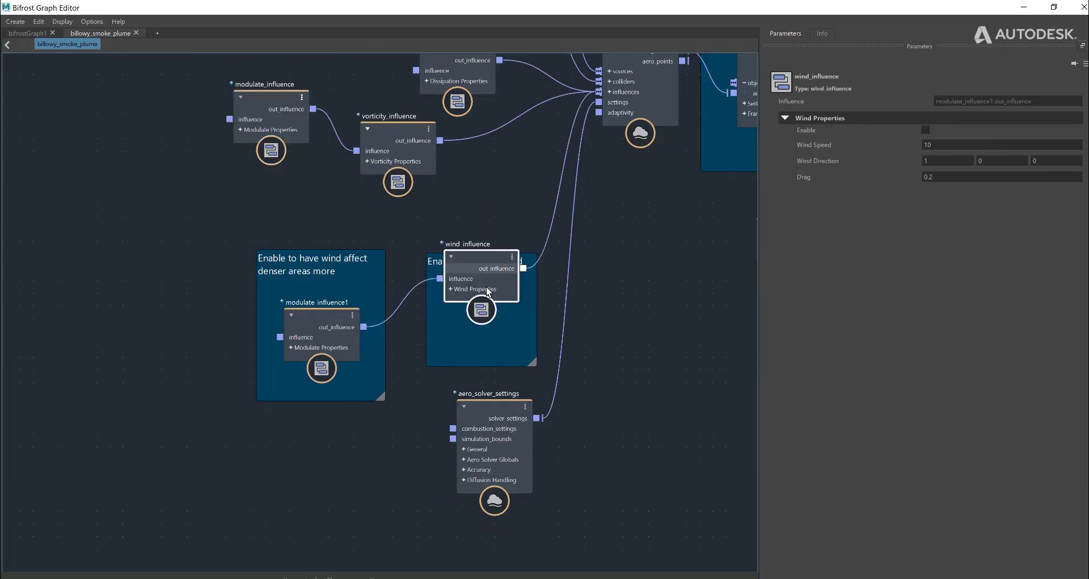
left_click_drag(487, 292, 489, 333)
left_click_drag(337, 322, 335, 320)
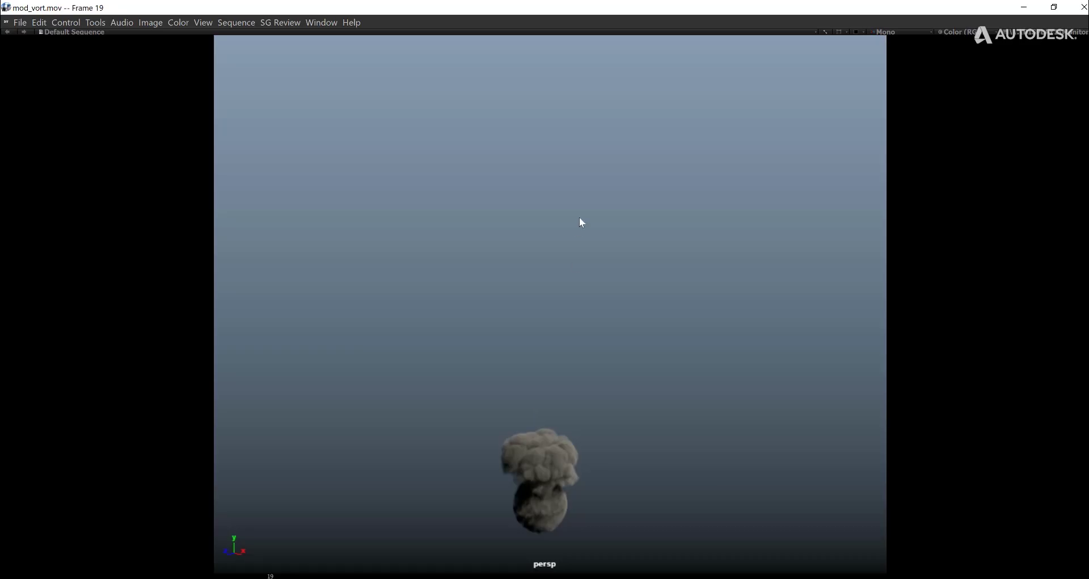
- Load another simulation clip in a new video player session, and back in the billowy_smoke_plume graph nudge the aero_solver_settings node
key("ctrl+n")
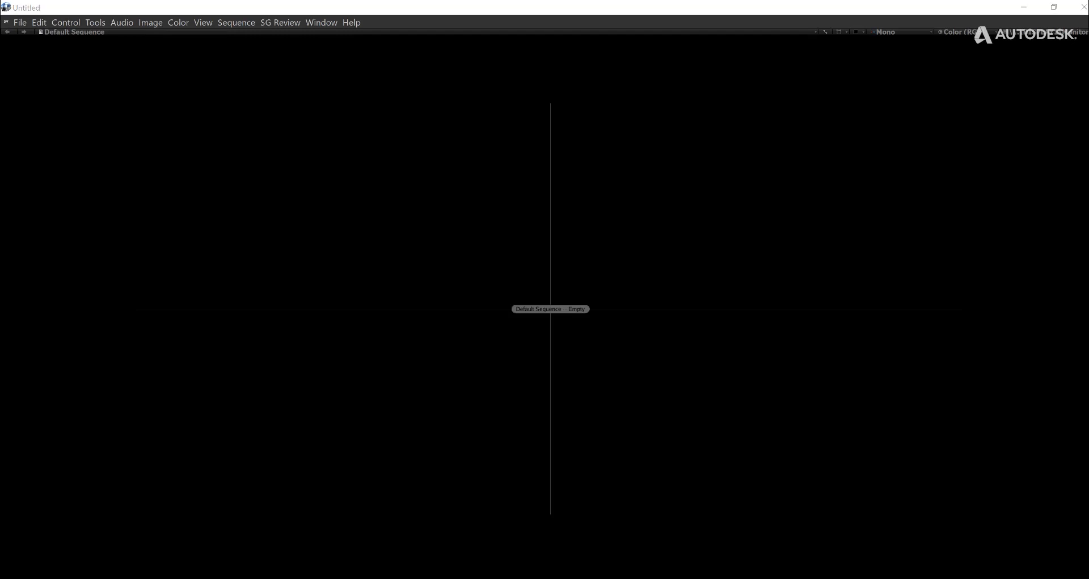
left_click_drag(80, 318, 643, 240)
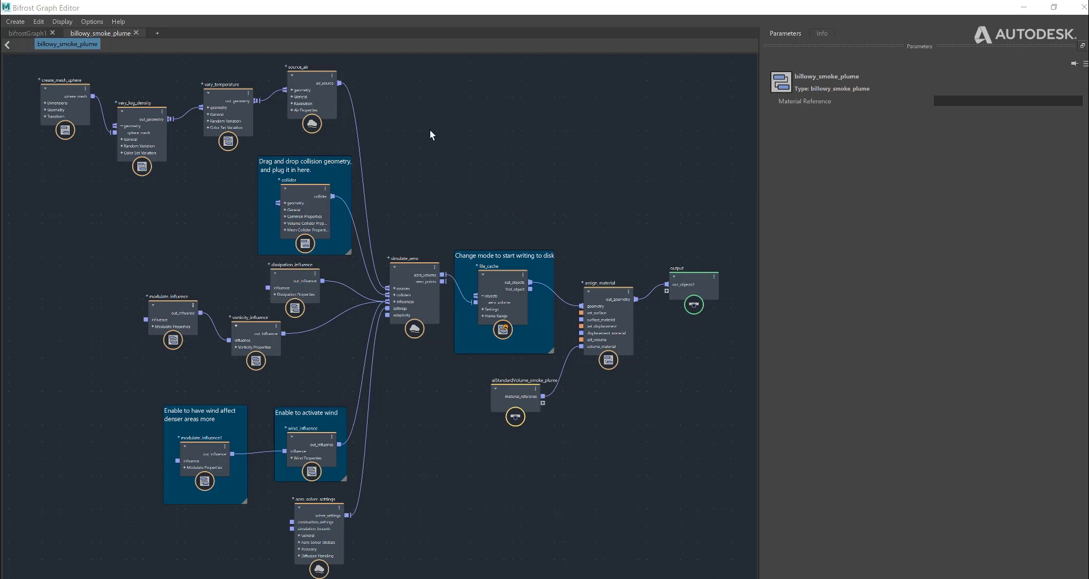
middle_click_drag(442, 152, 503, 159)
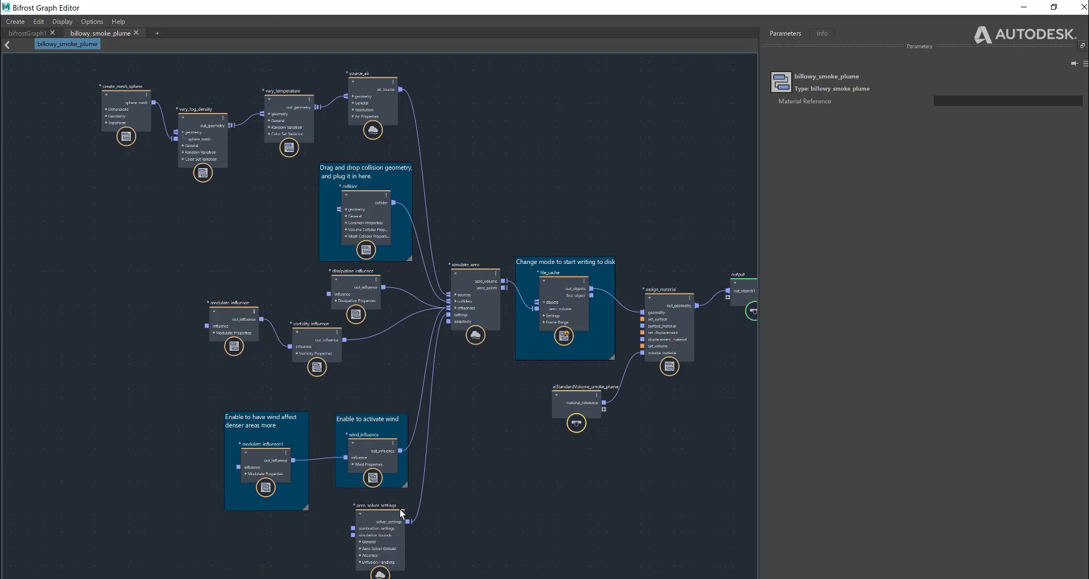
left_click_drag(389, 515, 396, 525)
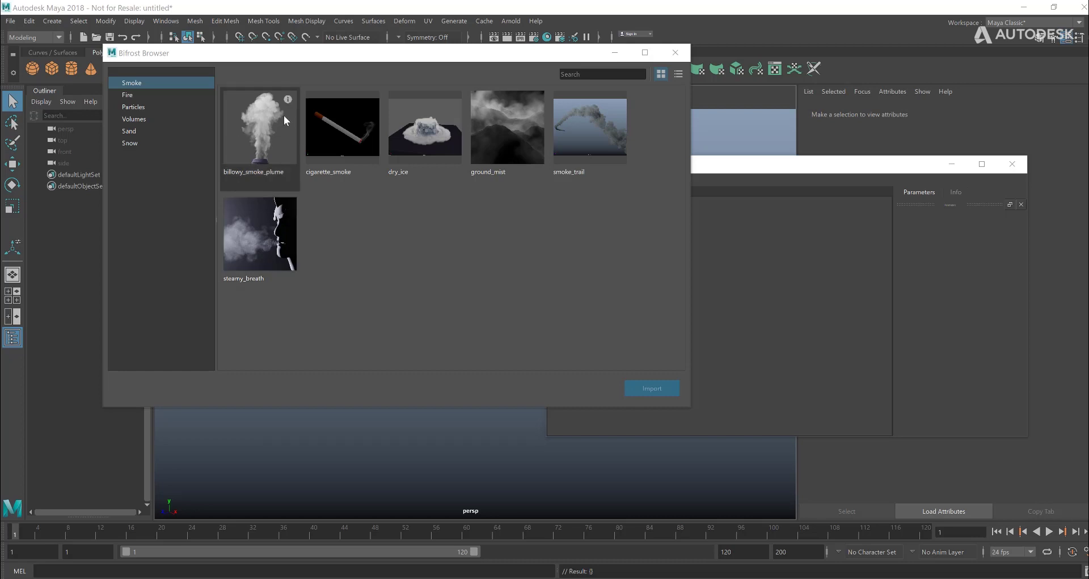
- Import the smoke_trail preset from the Bifrost Browser's Smoke category and frame its whole graph in a maximized Bifrost Graph Editor
left_click(598, 118)
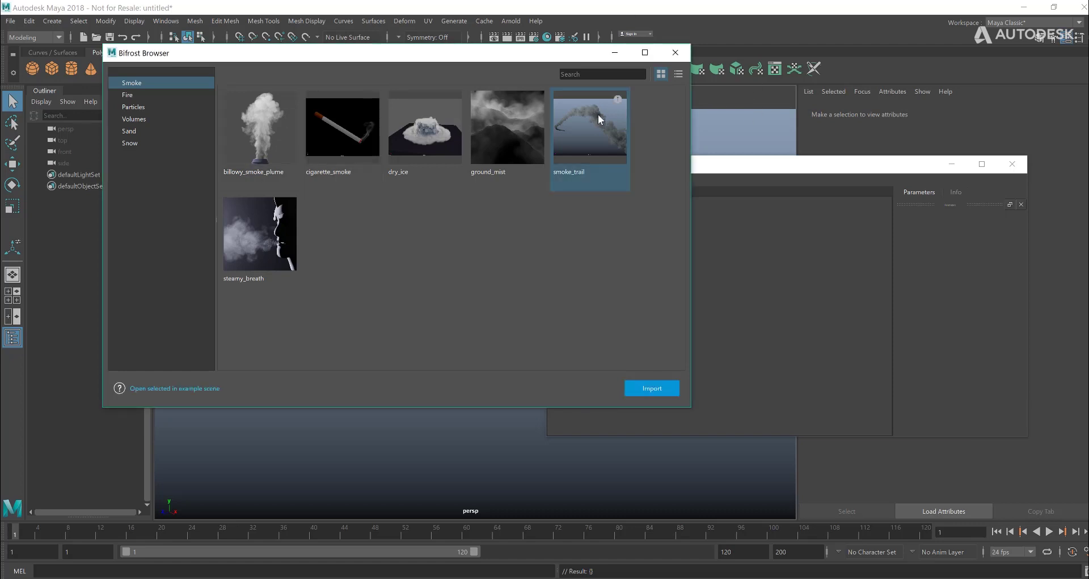
left_click(647, 387)
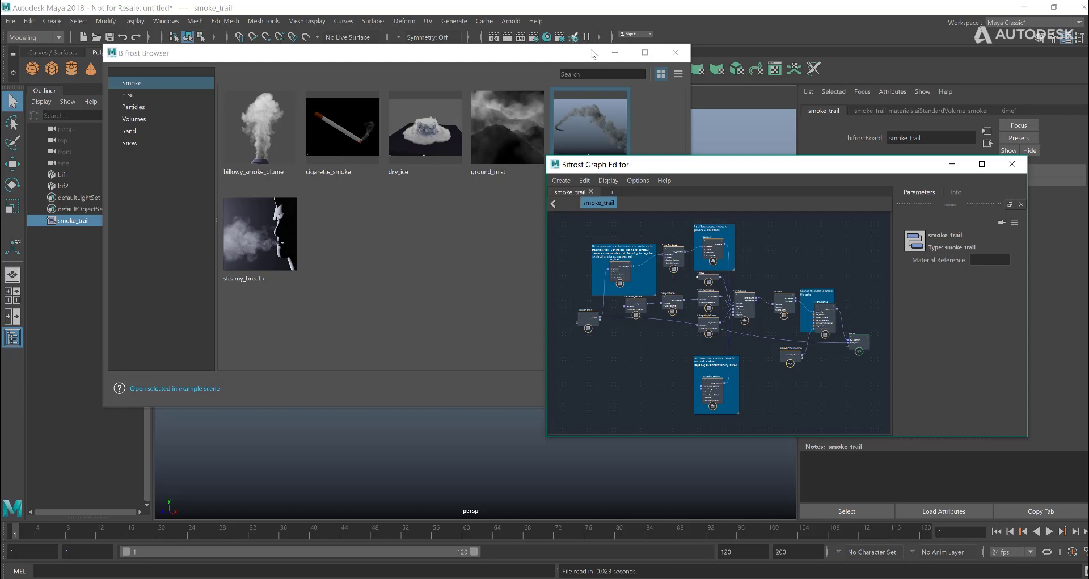
left_click(981, 165)
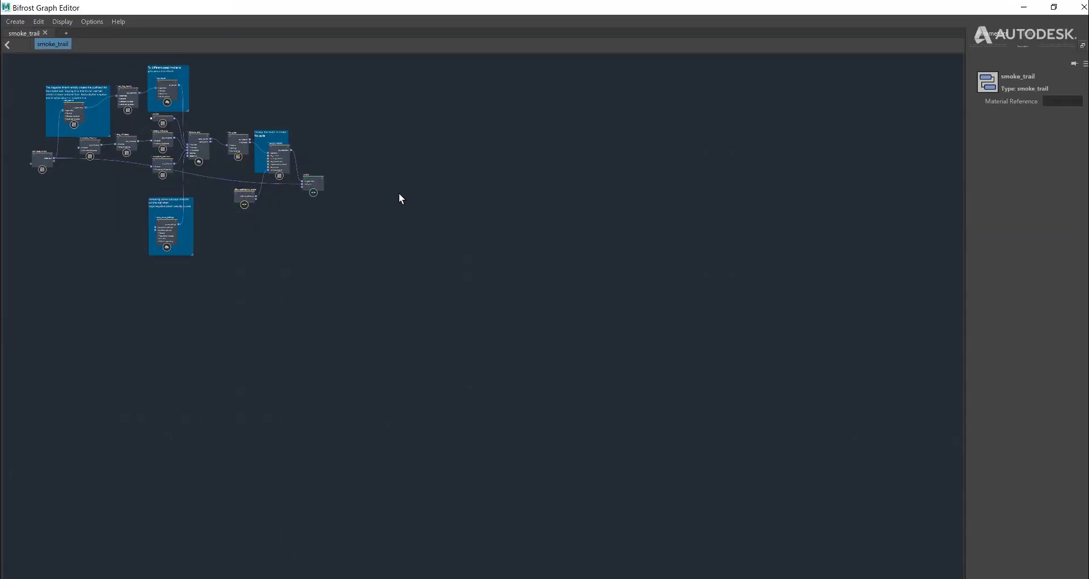
key("a")
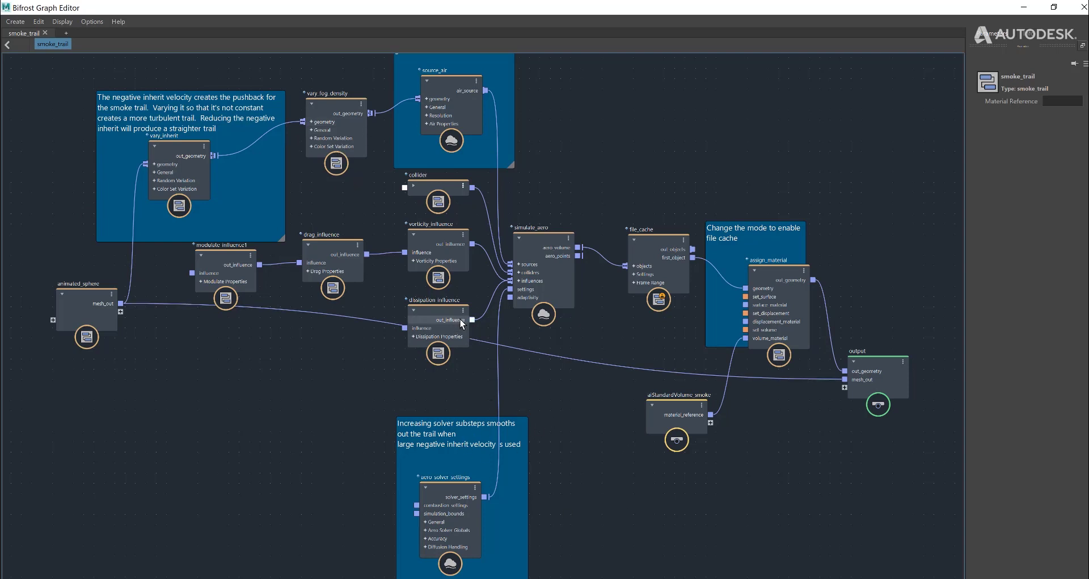
- Move dissipation_influence slightly lower in the smoke_trail graph, and play the default_rocket_trail.mov clip in the video player
left_click_drag(438, 316, 432, 336)
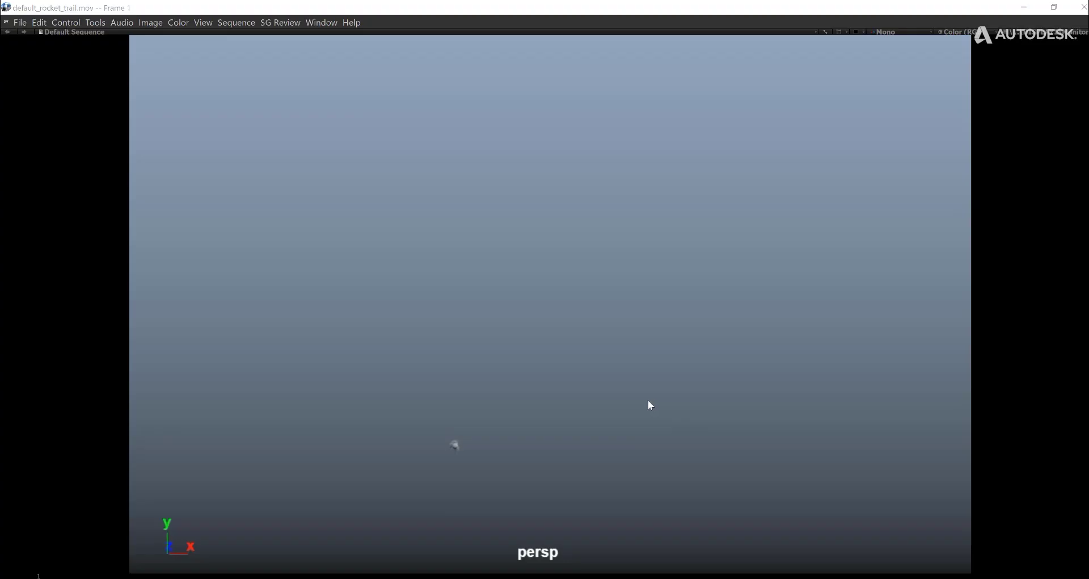
key("space")
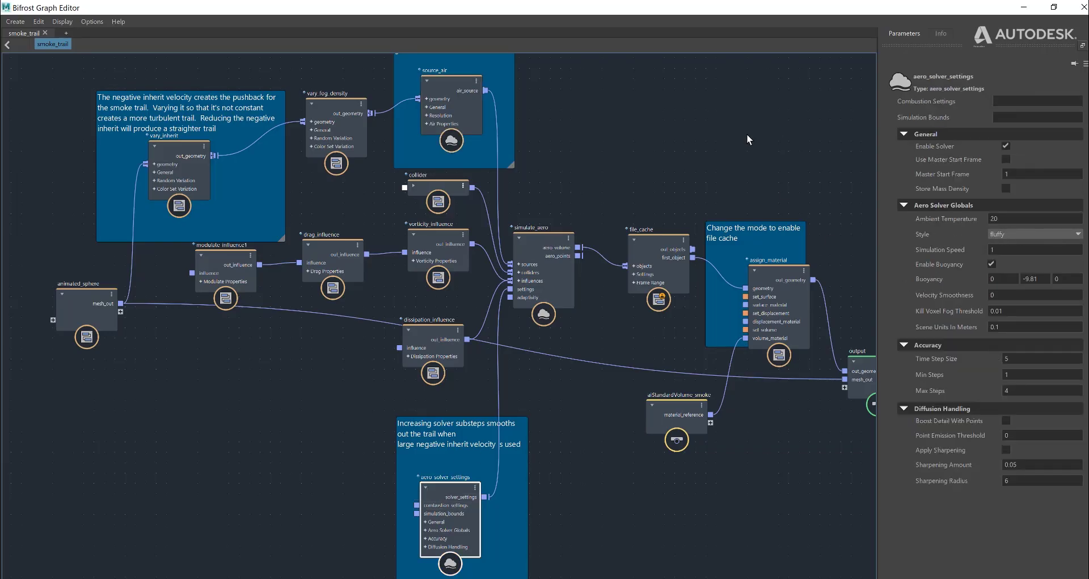
left_click(1023, 7)
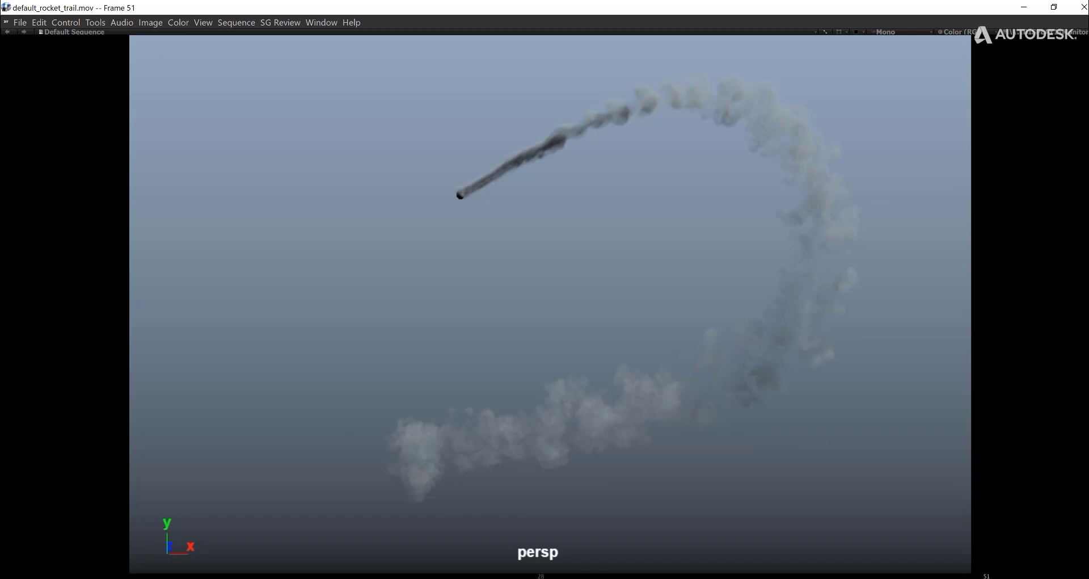
key("space")
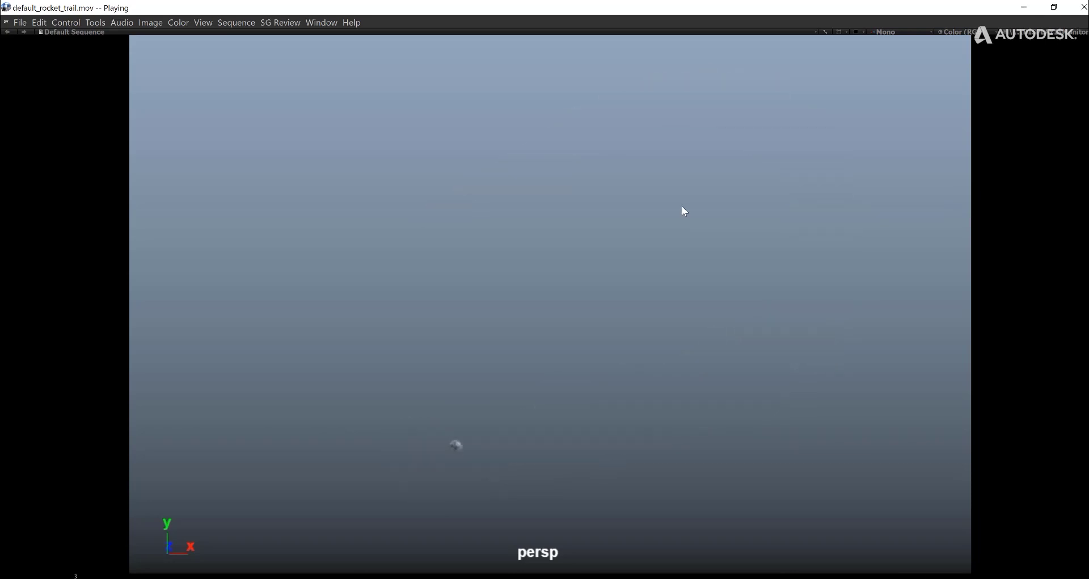
mouse_move(601, 577)
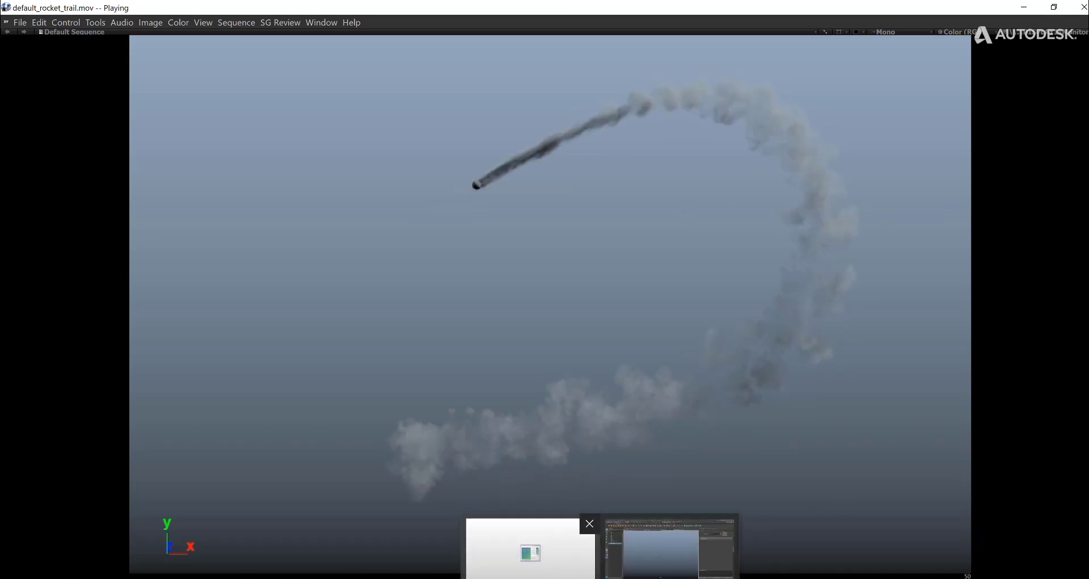
key("space")
key("space")
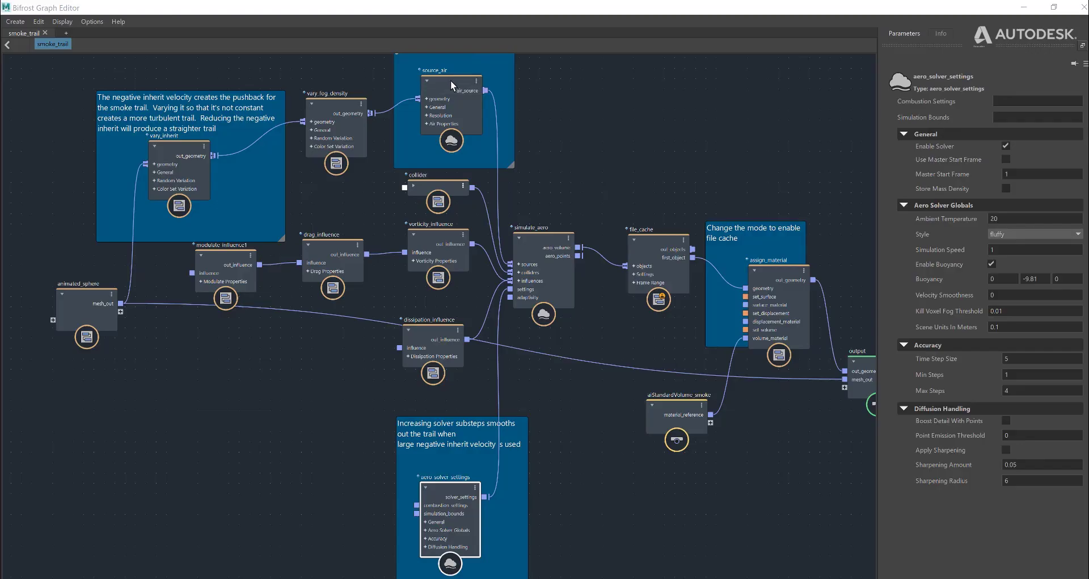
- Compare source_air's Inherit Velocity with vary_inherit's Random Variation settings, repositioning source_air, vary_inherit and animated_sphere in the graph
left_click_drag(451, 81, 447, 82)
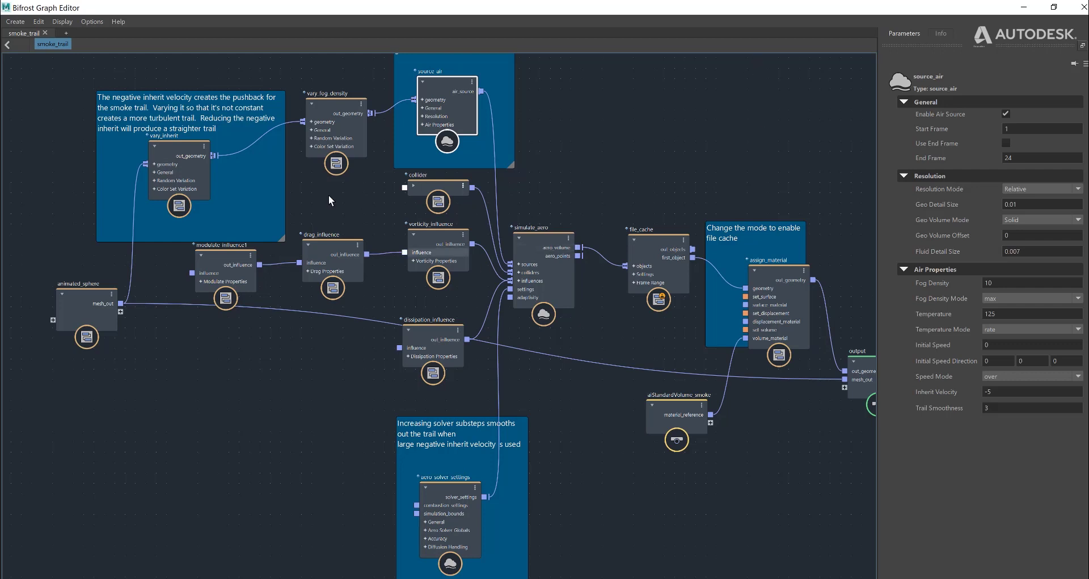
left_click(174, 159)
left_click_drag(174, 160, 173, 172)
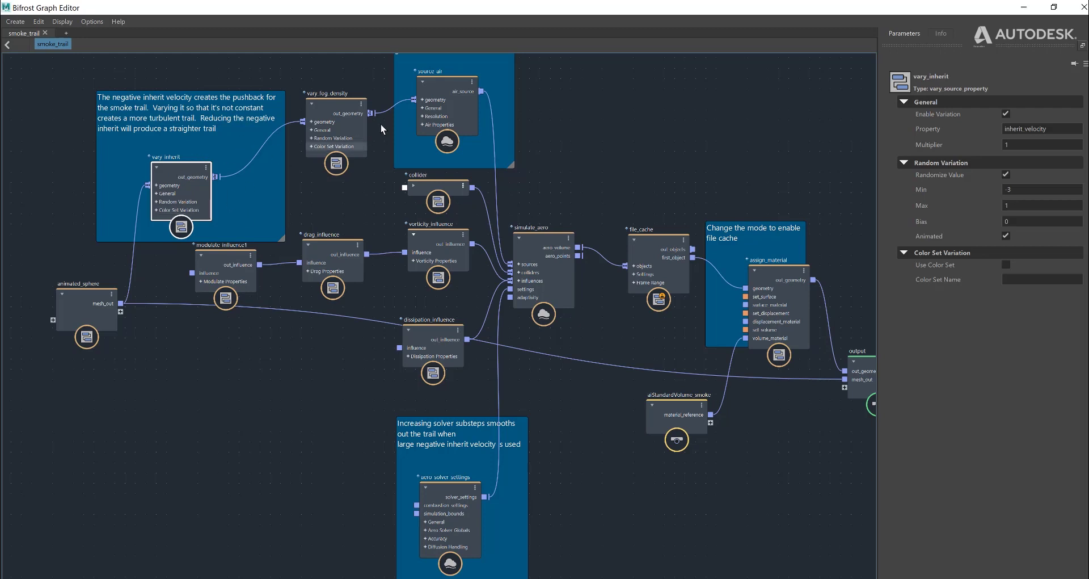
left_click(437, 81)
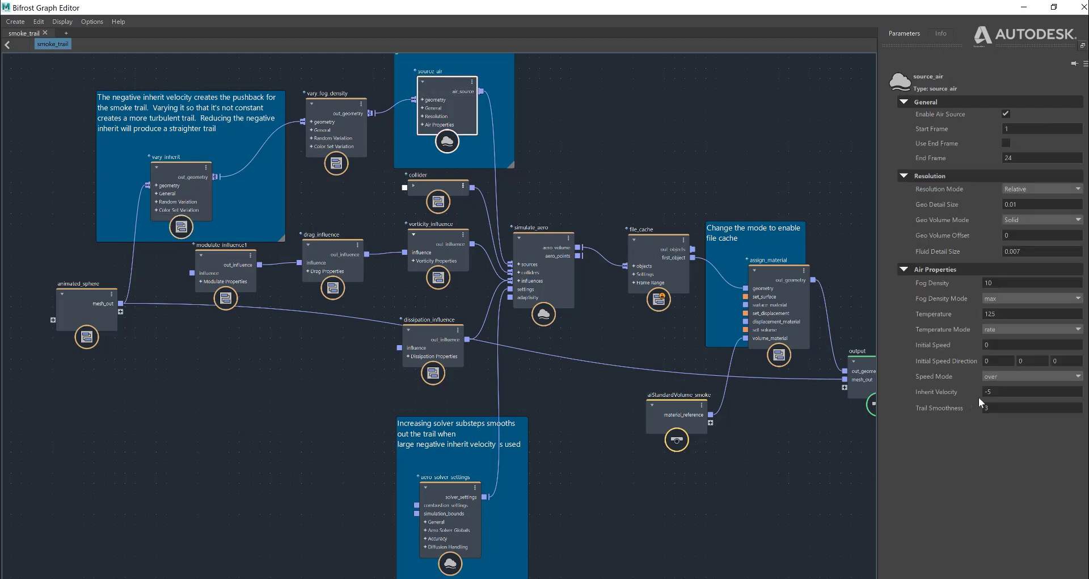
left_click(180, 177)
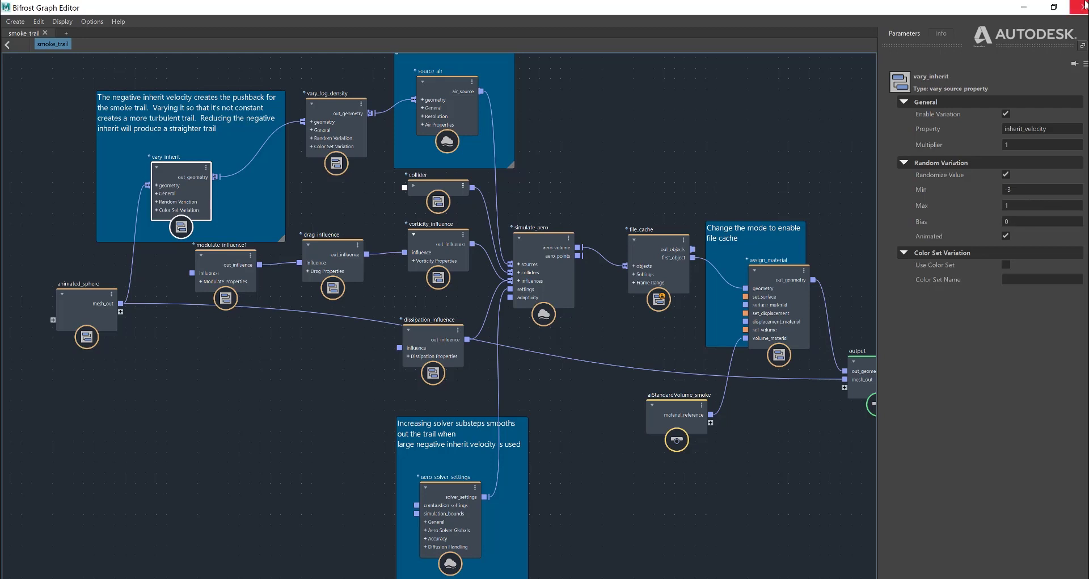
left_click_drag(83, 300, 68, 311)
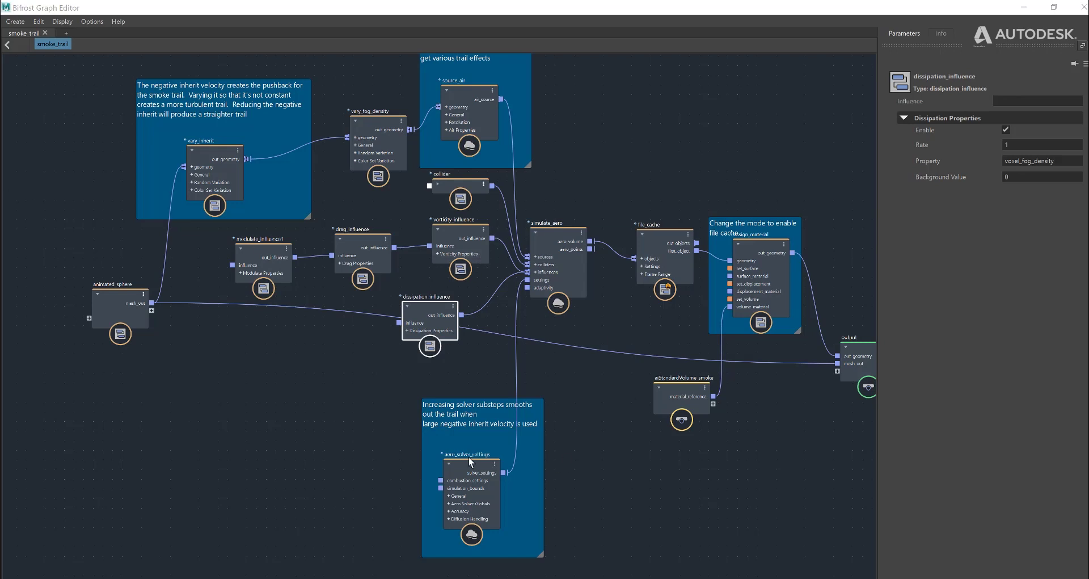
- Reposition aero_solver_settings and vary_inherit within their backdrops while reviewing the solver's Accuracy steps and the inherit velocity variation
left_click_drag(469, 457, 483, 452)
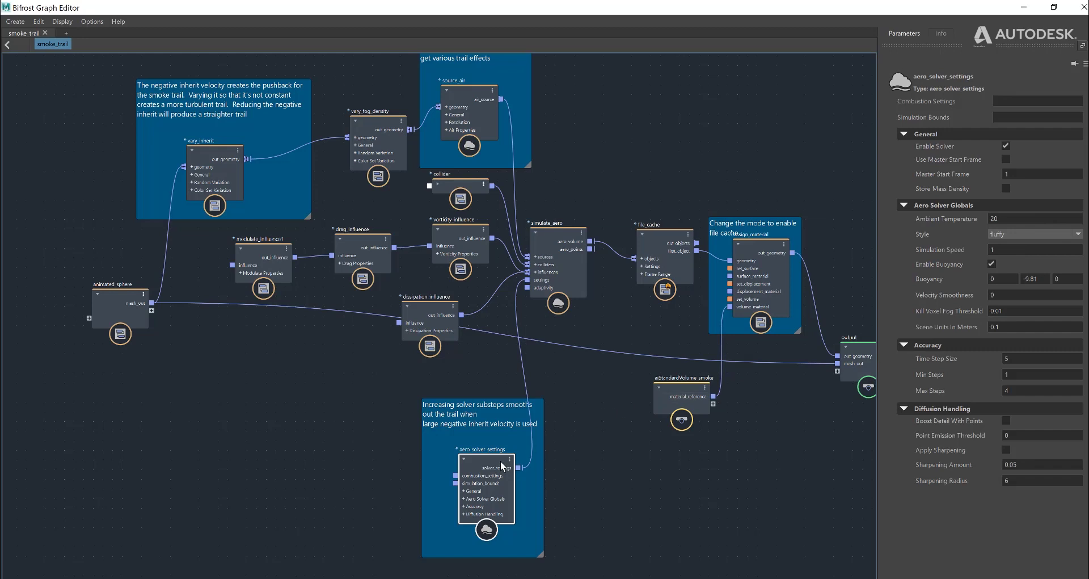
left_click_drag(494, 466, 488, 464)
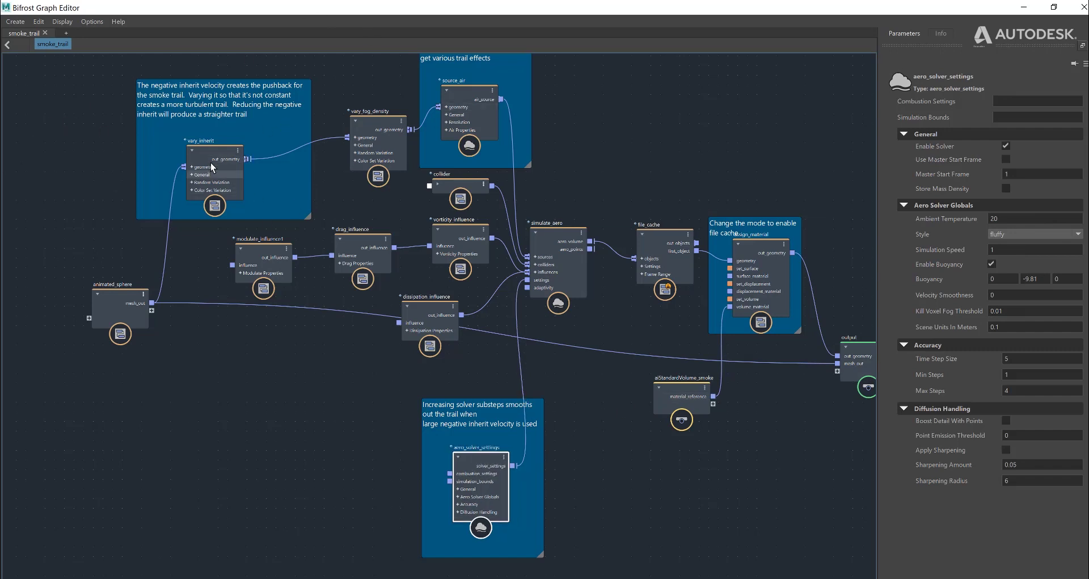
left_click_drag(216, 157, 216, 149)
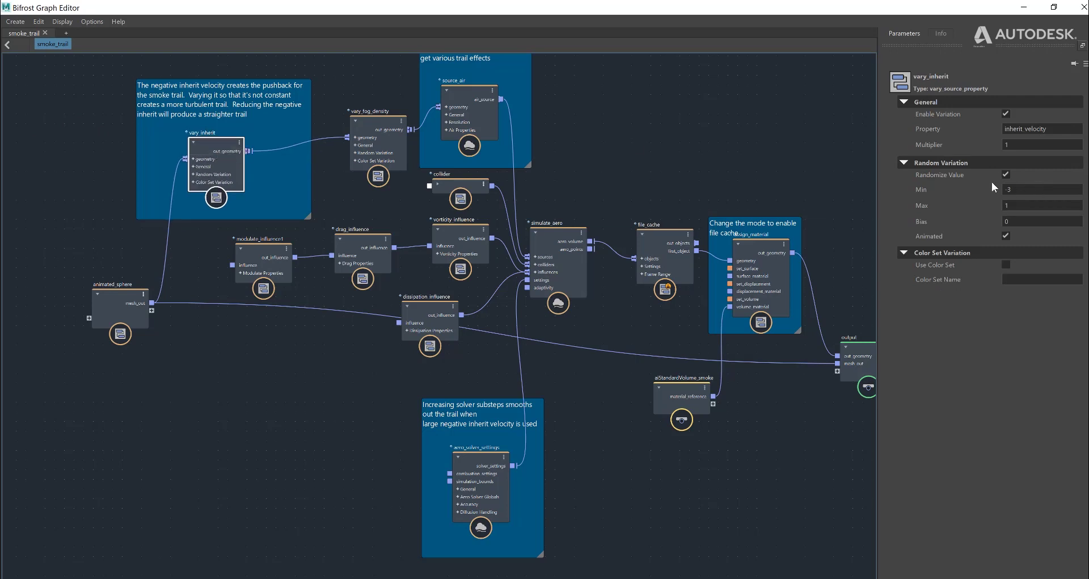
- Move dissipation_influence lower, vary_inherit within its backdrop and vary_fog_density slightly upward, reviewing each node's dissipation or random variation properties
left_click(1008, 207)
left_click_drag(429, 306, 411, 333)
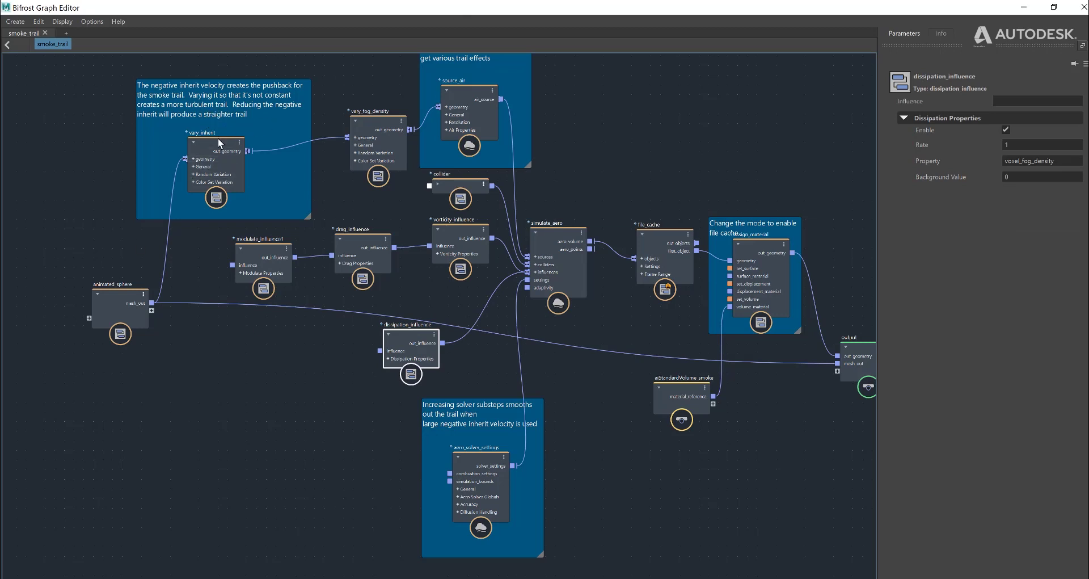
left_click_drag(218, 138, 236, 144)
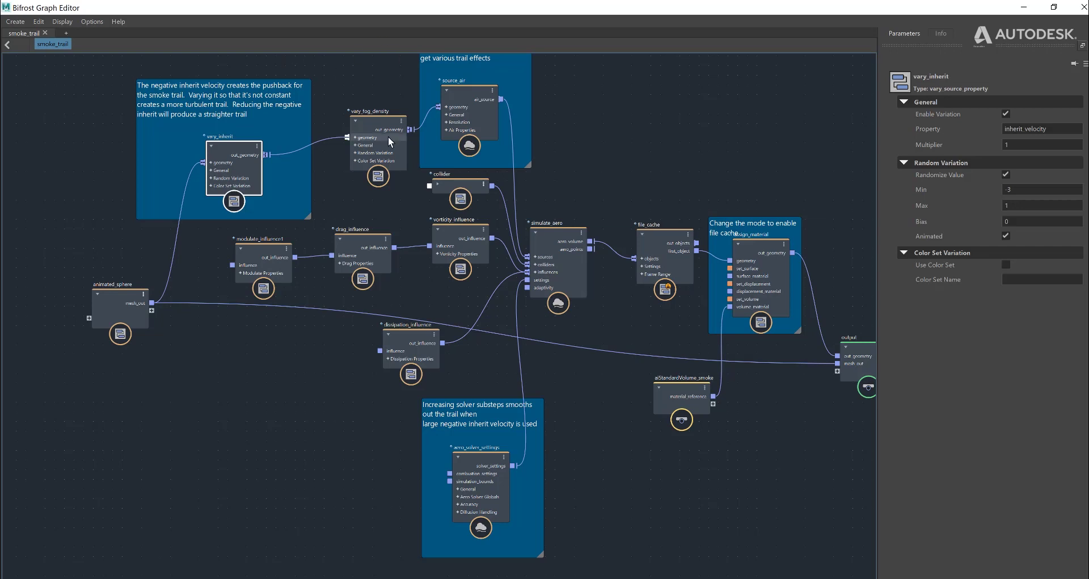
left_click_drag(379, 124, 379, 116)
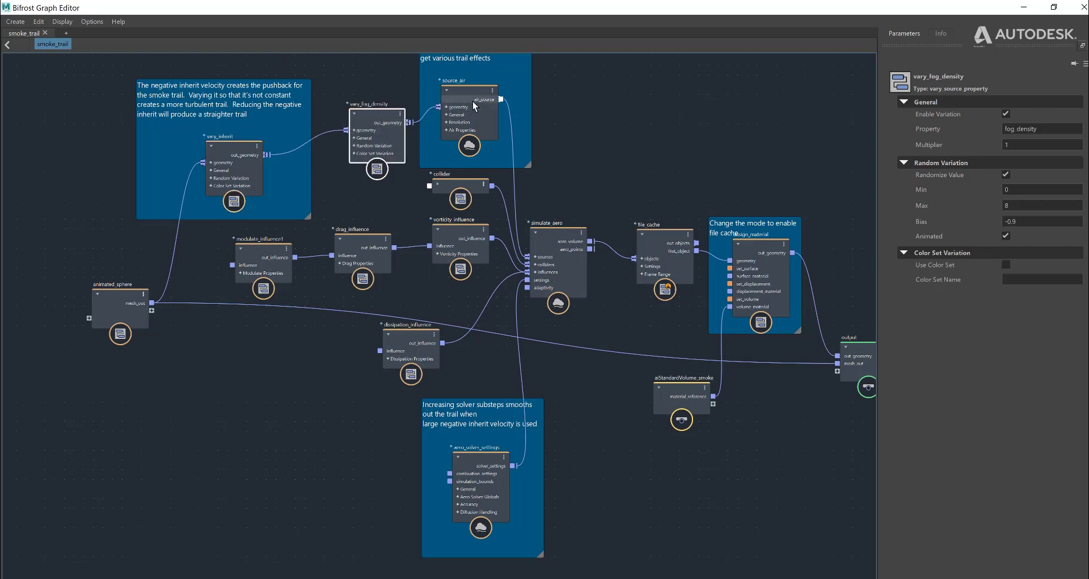
- Review source_air's Resolution and Air Properties, including Speed Mode and Inherit Velocity, and shift the node slightly up within its backdrop
middle_click_drag(563, 90, 572, 176)
left_click(474, 176)
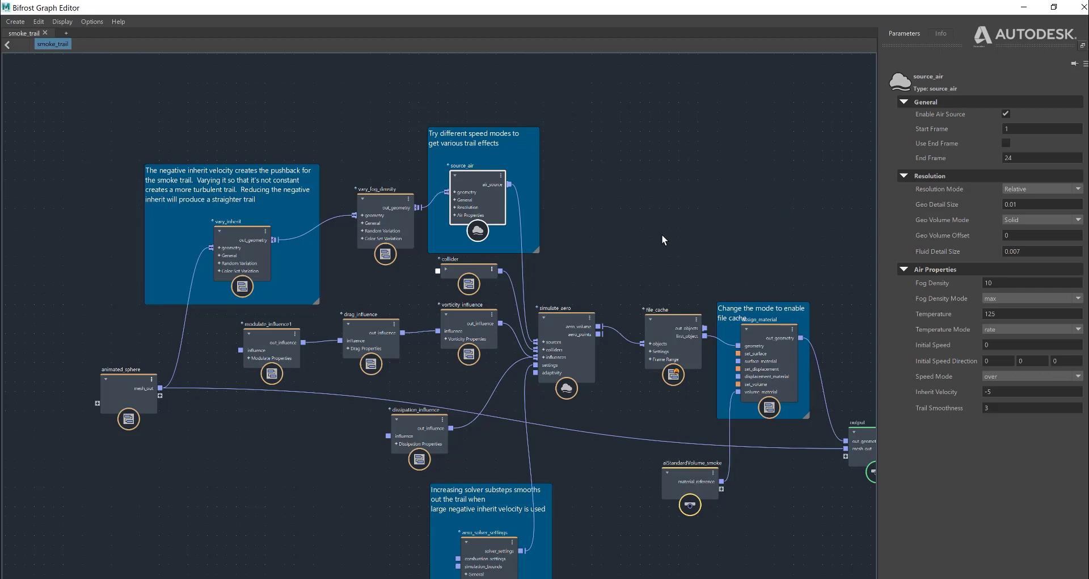
middle_click_drag(663, 238, 655, 167)
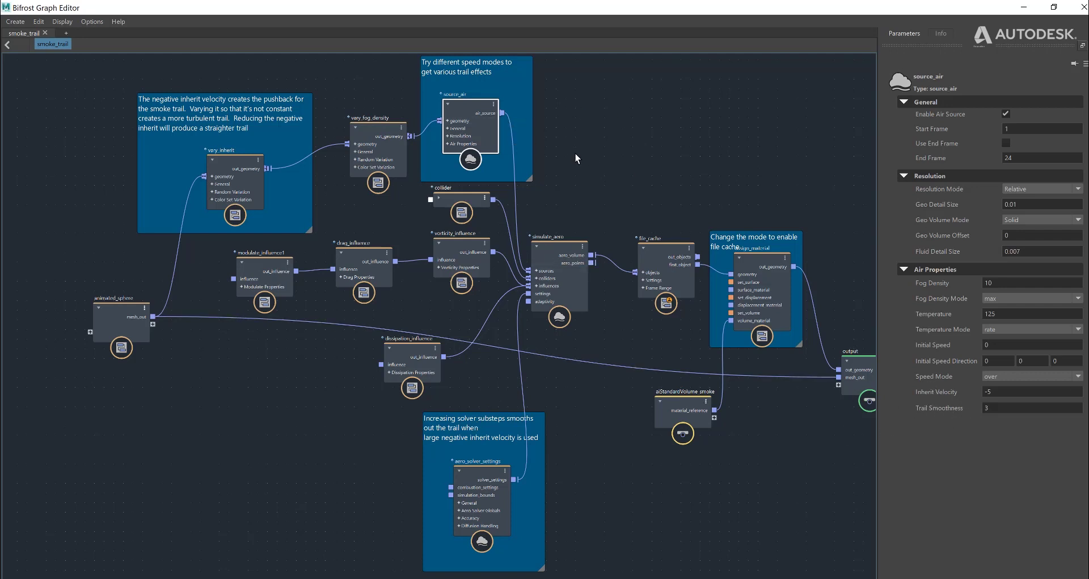
left_click_drag(472, 113, 481, 105)
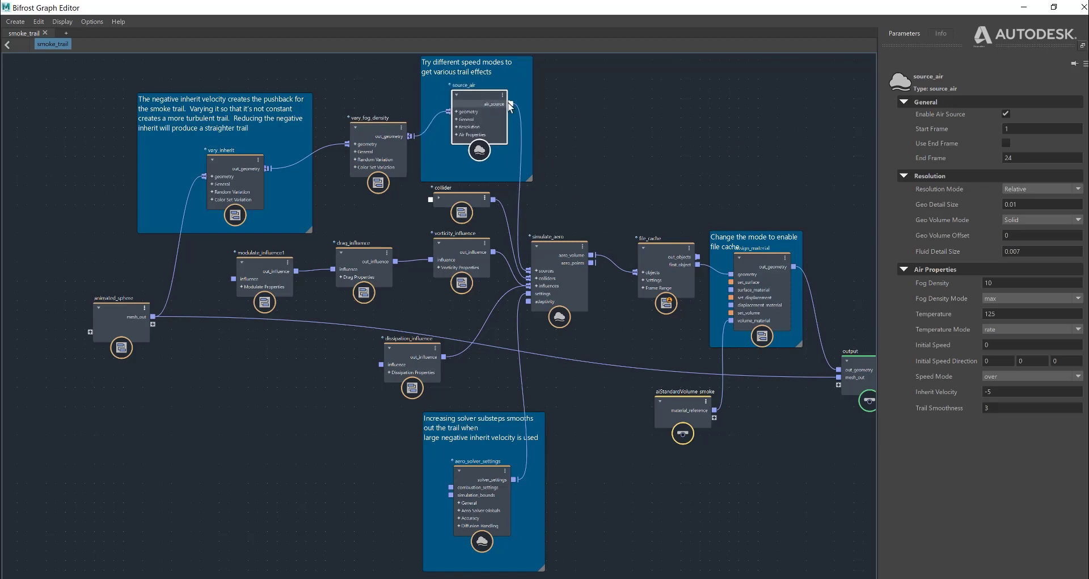